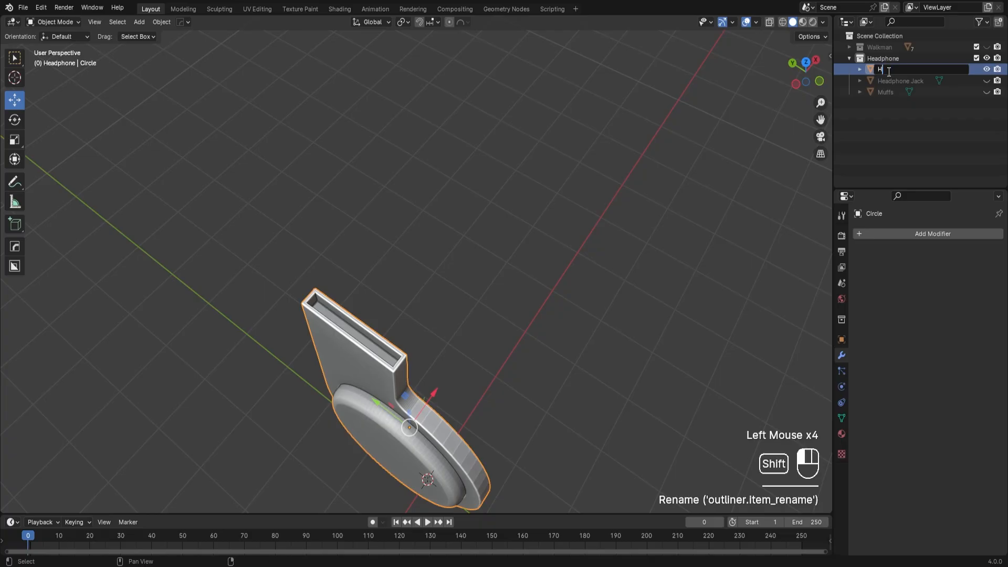
Step: Rename the visible Circle object in the Headphone collection as Headphone Housing
text(pho)
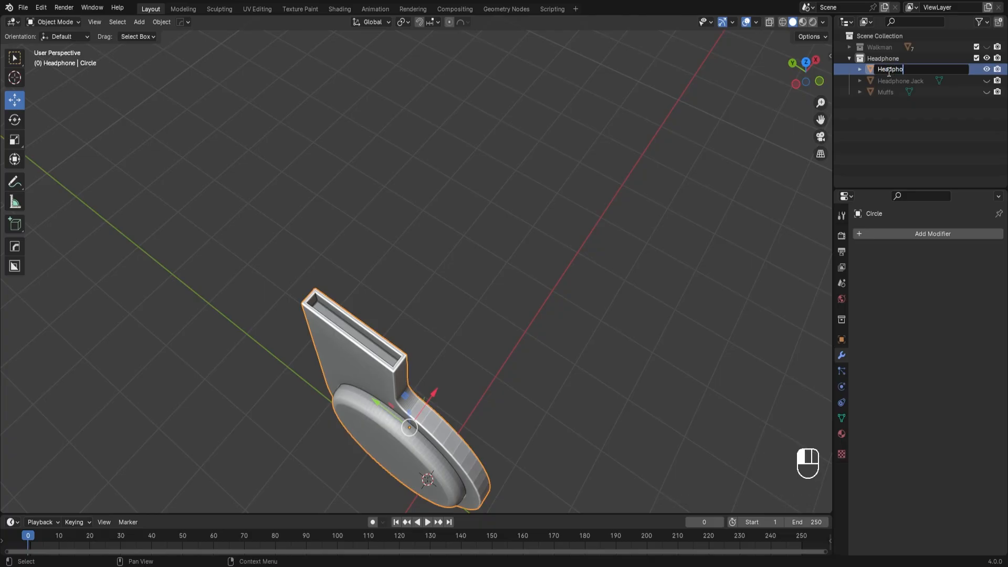
text(ne Housing)
key(Return)
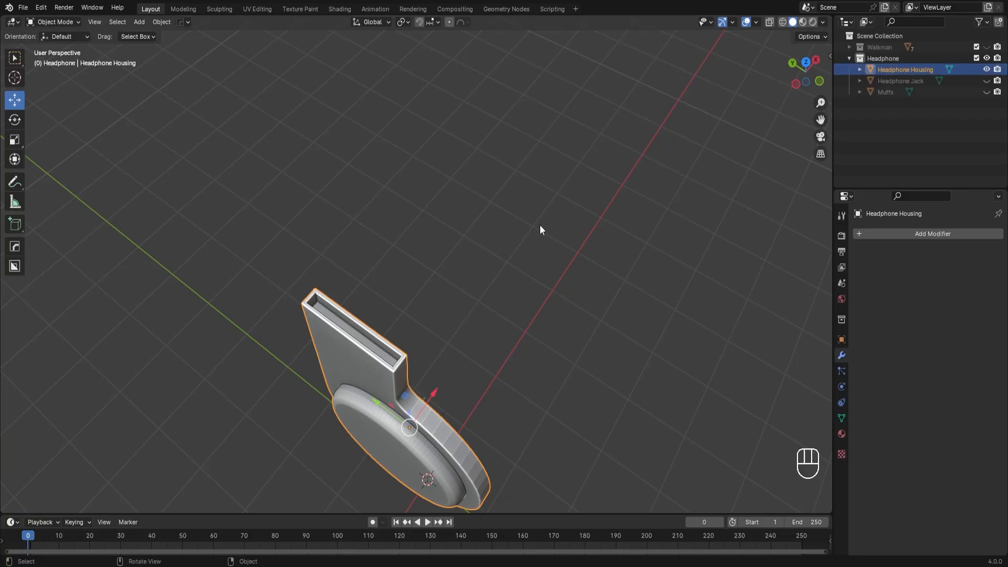
Step: In face select mode, select the long narrow face at the bottom of the Headphone Housing's slot
middle_drag(539, 227, 457, 313)
key(Tab)
scroll(457, 313, up, 4)
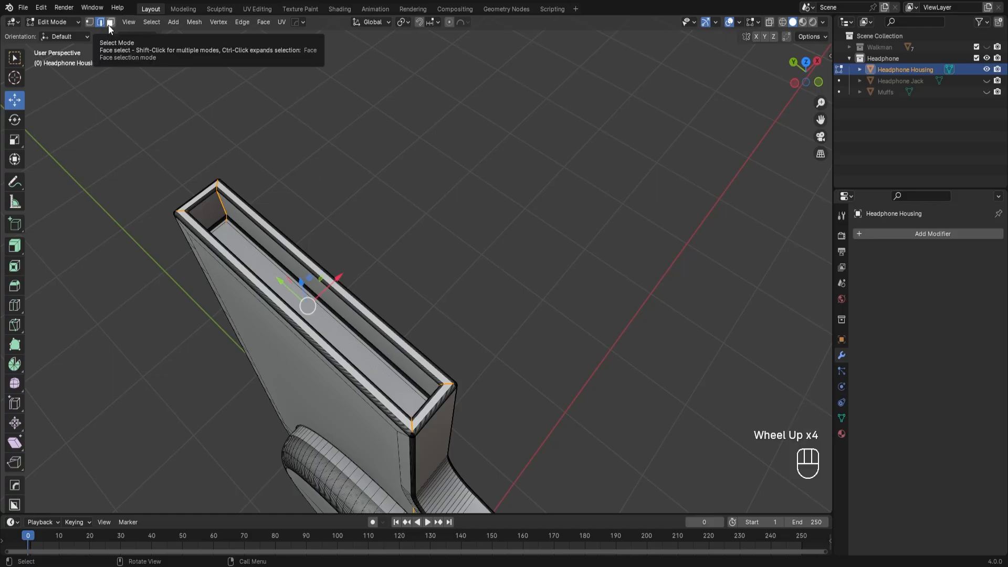
key(3)
click(344, 345)
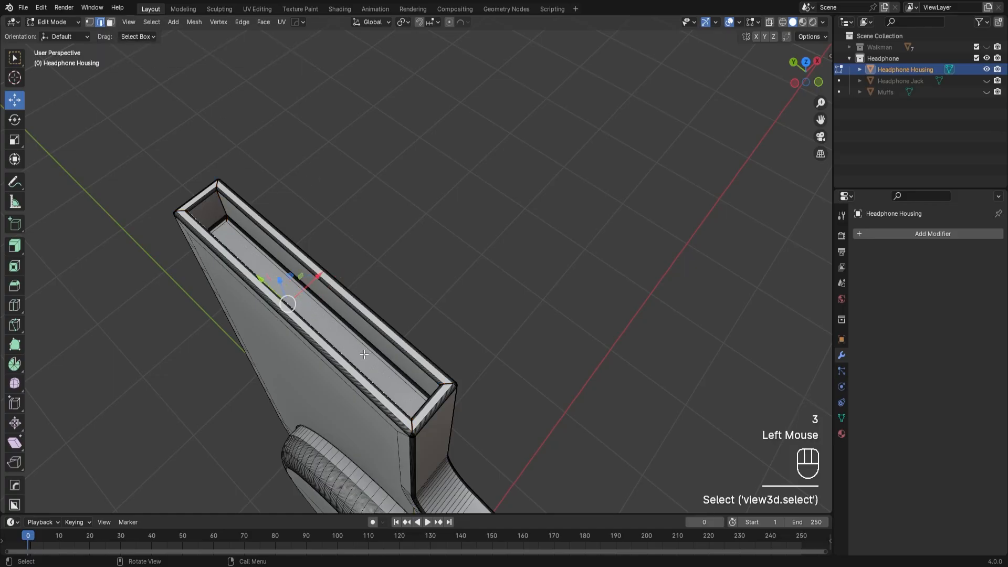
click(364, 355)
middle_drag(327, 353, 379, 347)
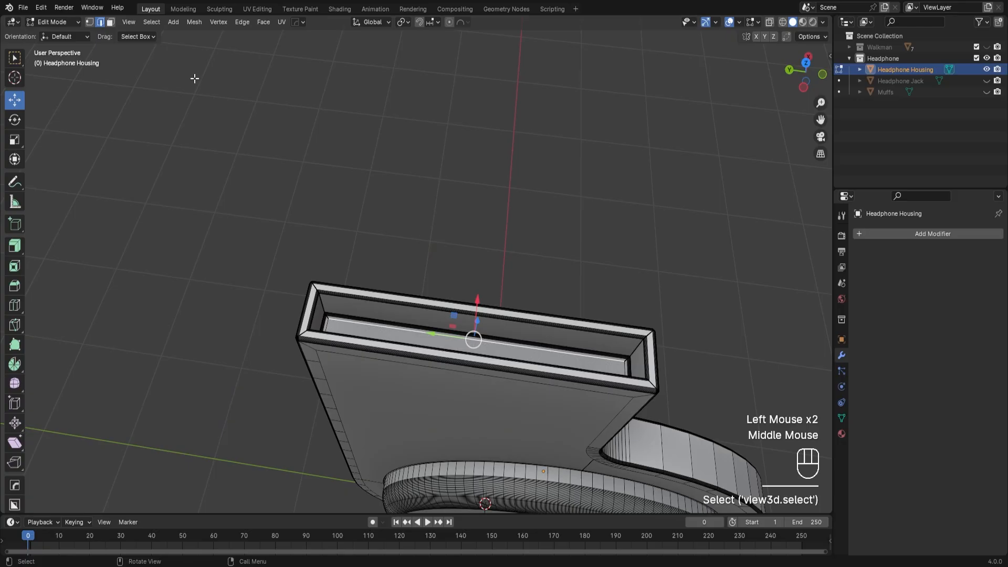
key(3)
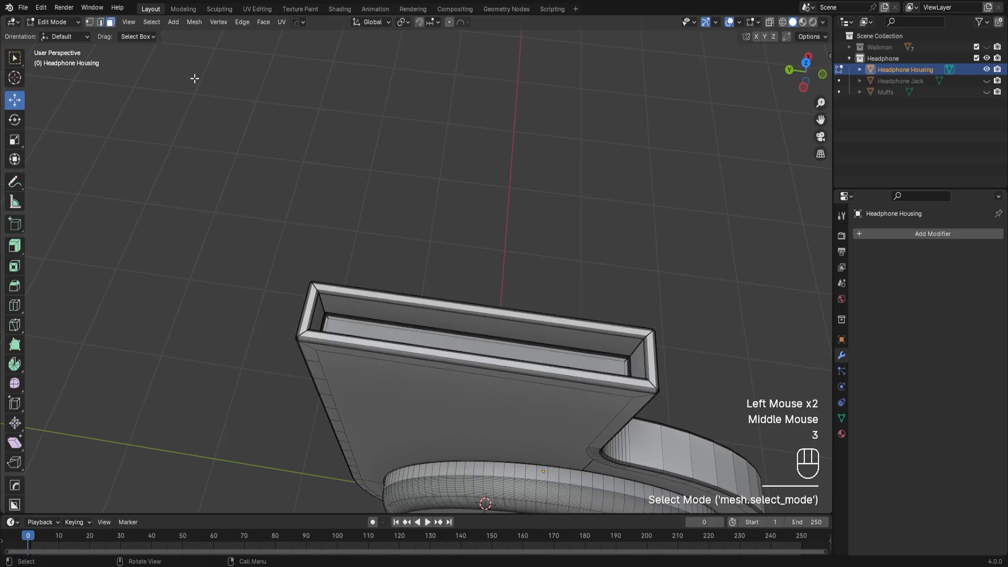
click(475, 347)
middle_drag(475, 347, 525, 245)
scroll(490, 276, up, 2)
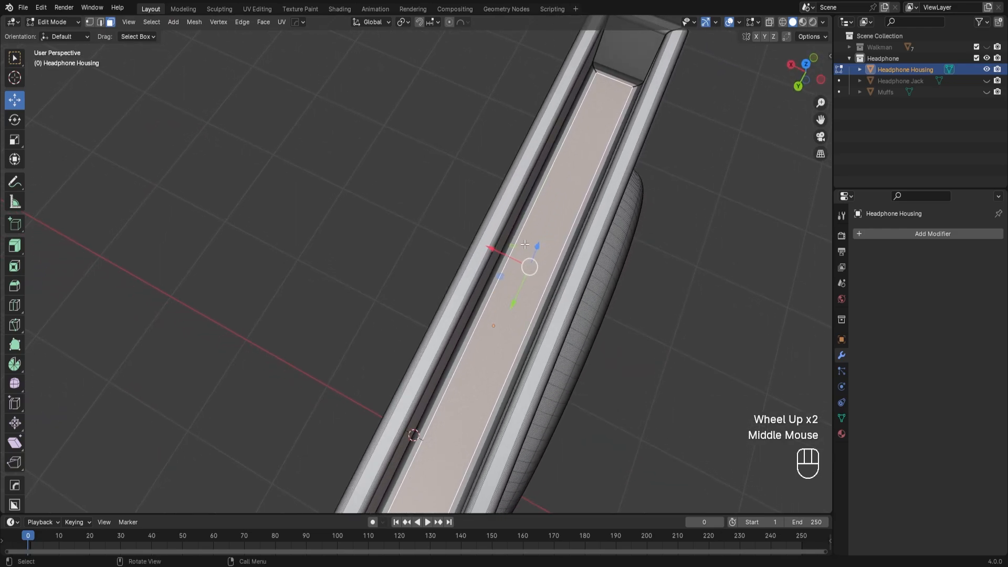
key(ctrl+f)
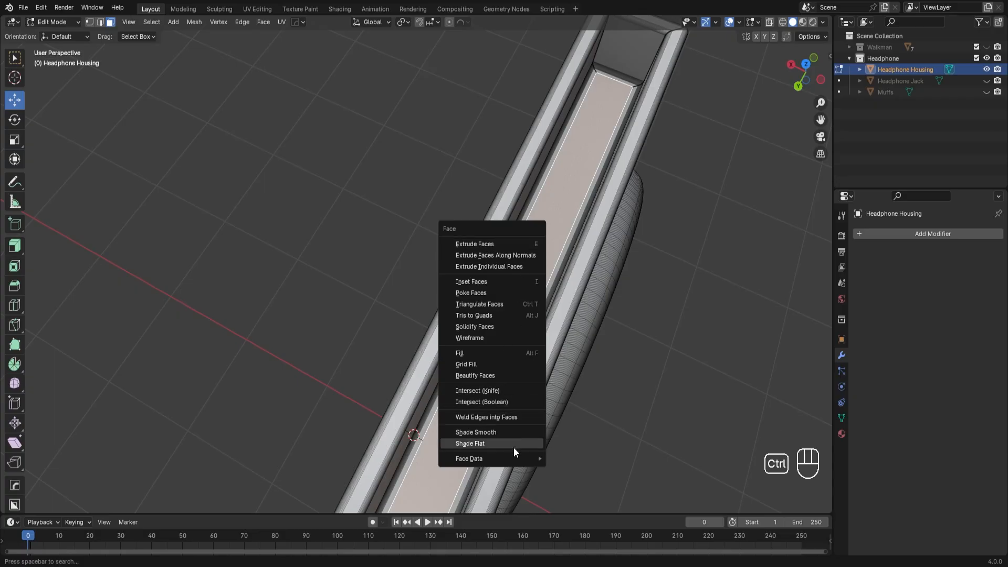
mouse_move(515, 460)
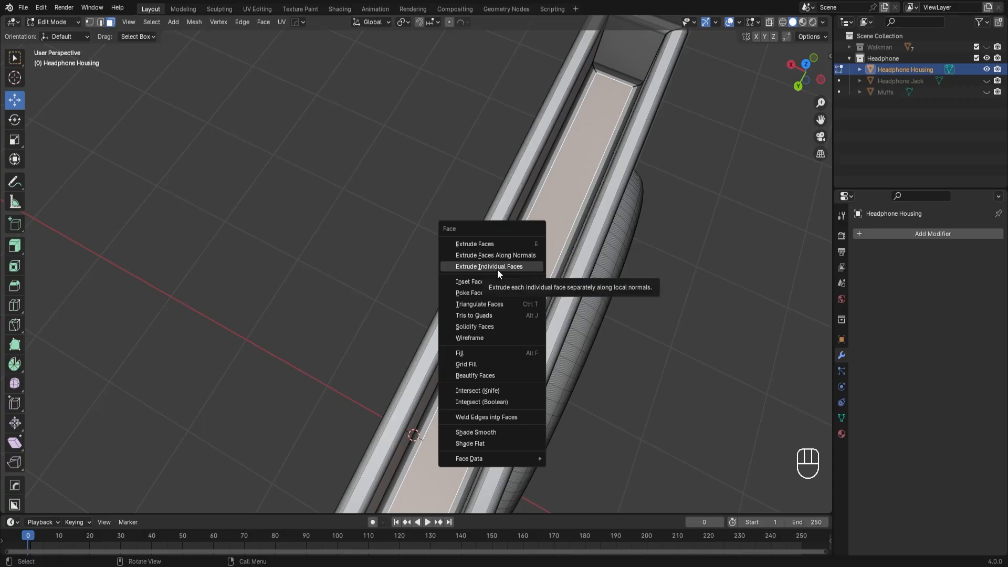
key(Escape)
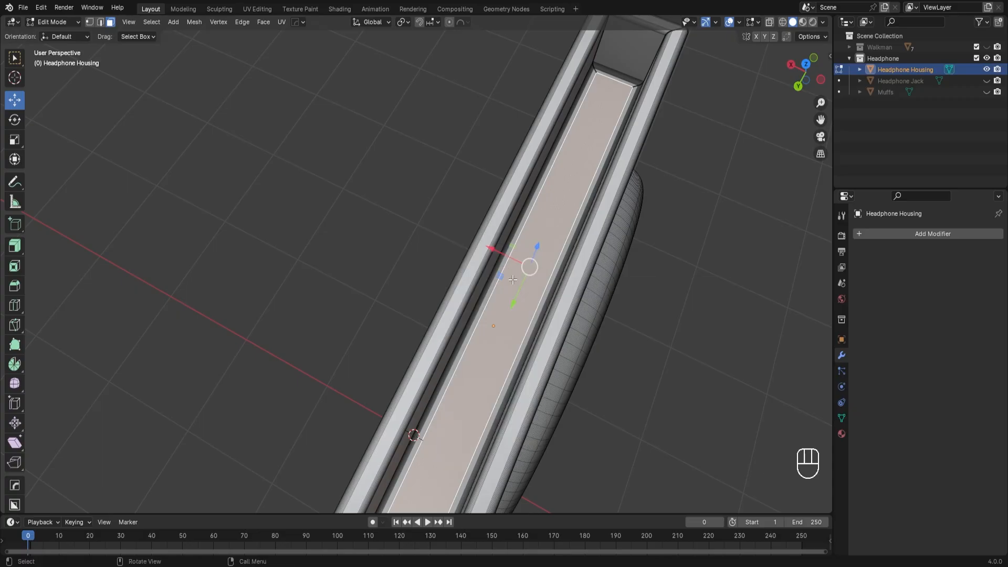
Step: Separate the selected slot face into its own object by selection and return to Object Mode
right_click(496, 314)
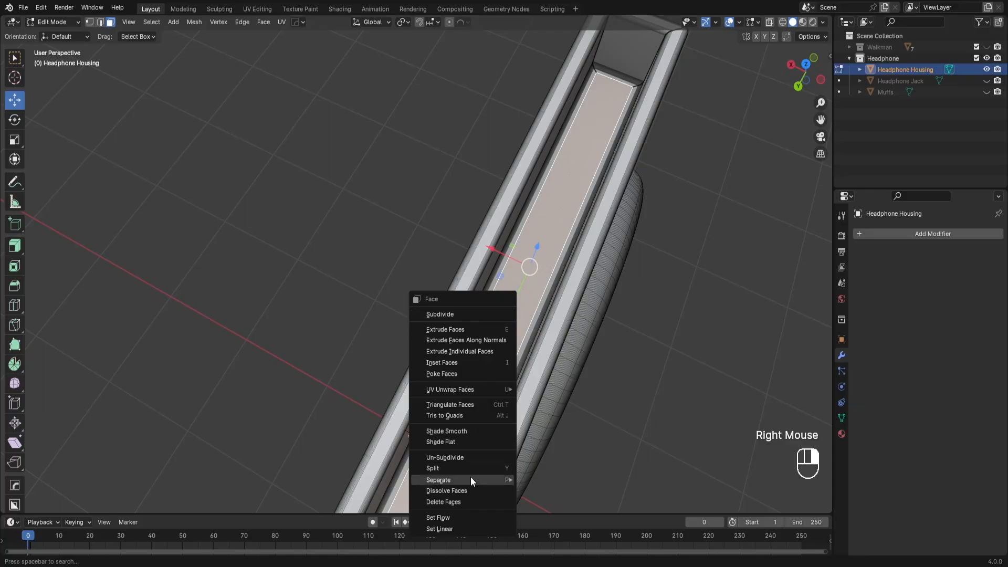
mouse_move(471, 480)
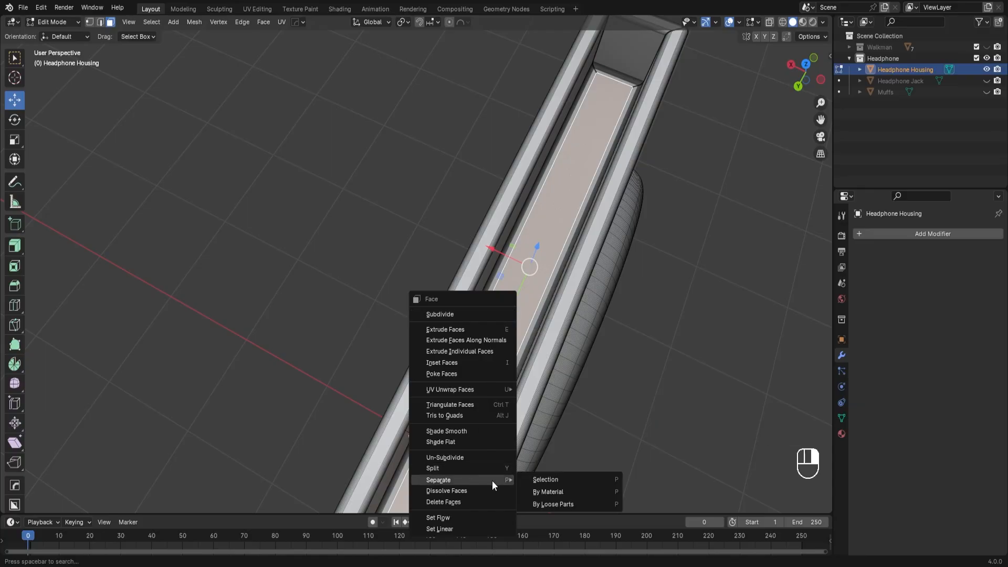
click(582, 482)
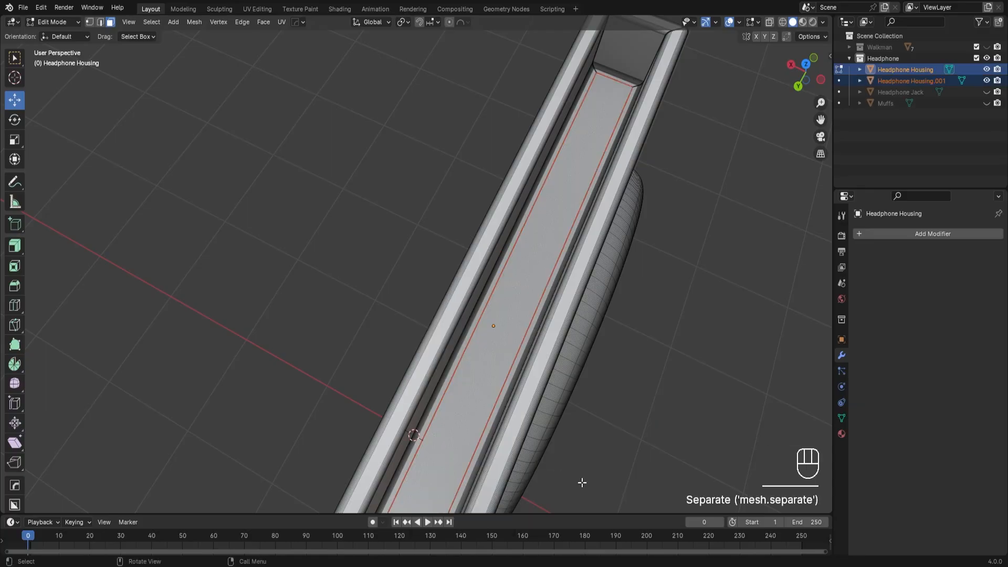
middle_drag(581, 481, 580, 428)
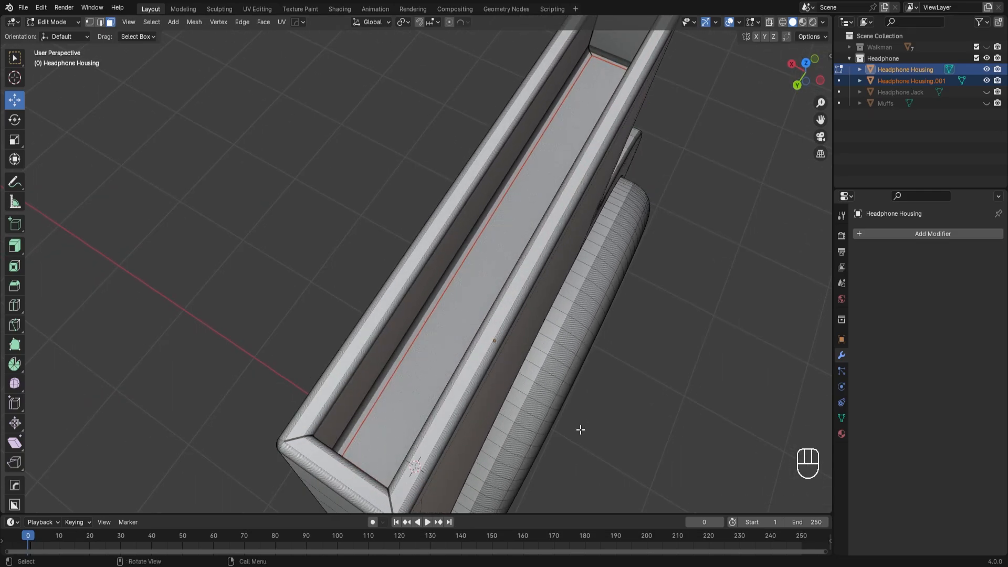
key(Tab)
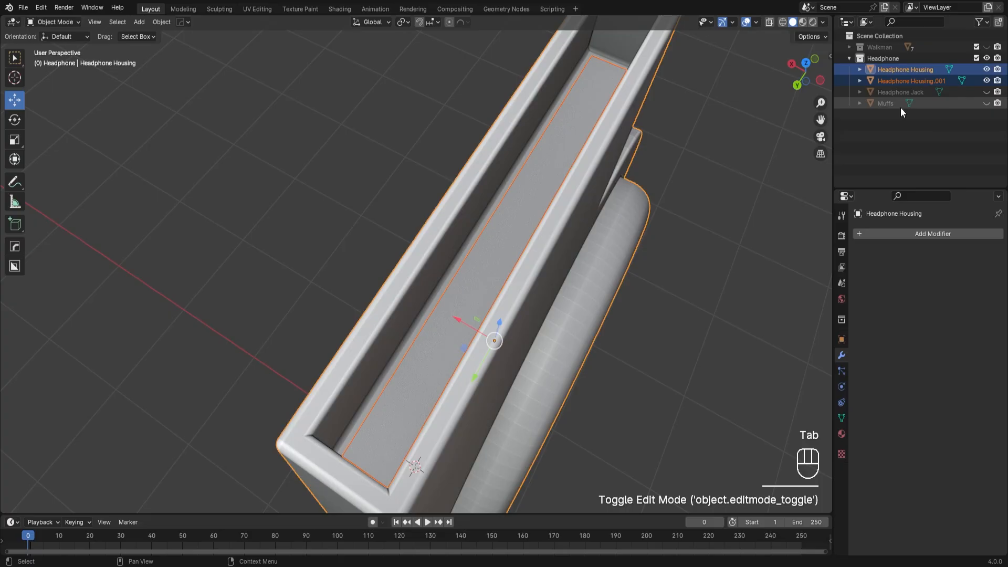
Step: Try raising the separated slot face about 0.4 m along Z out of the housing and undo the move
click(915, 80)
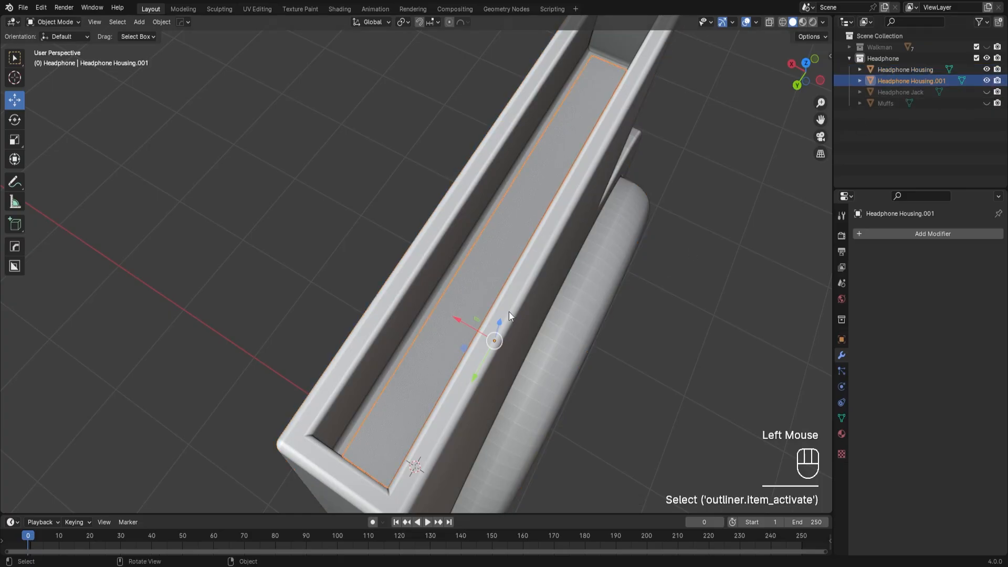
drag(500, 326, 527, 295)
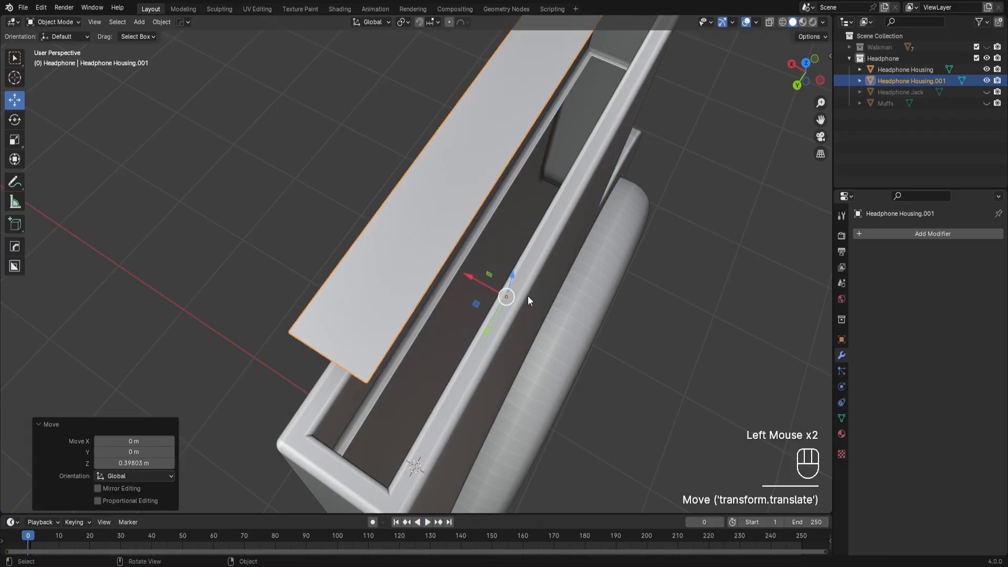
key(ctrl+z)
Step: Unhide the Muffs object in front view while keeping the Headphone Jack hidden
middle_drag(639, 345, 619, 348)
middle_drag(515, 283, 542, 245)
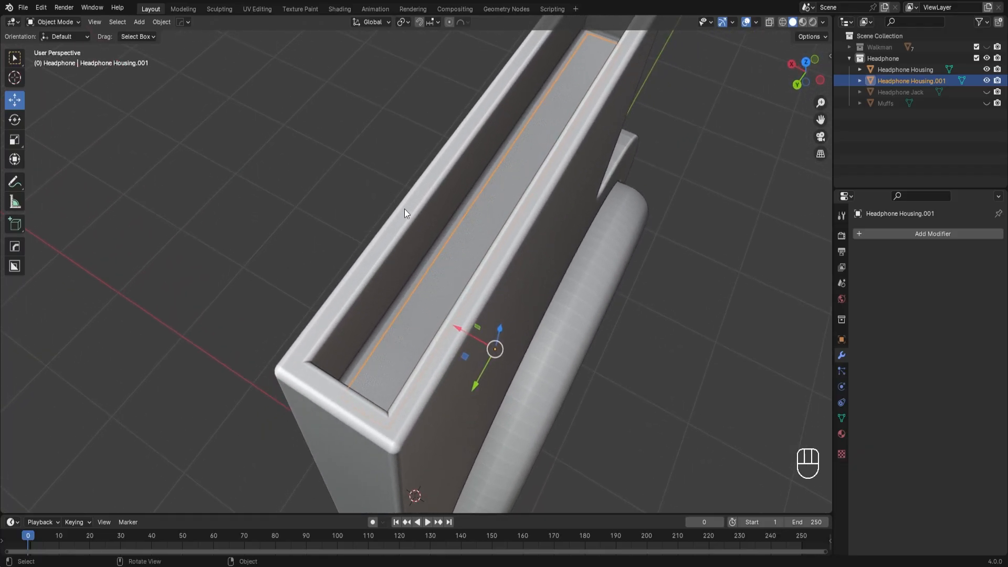
scroll(407, 218, down, 2)
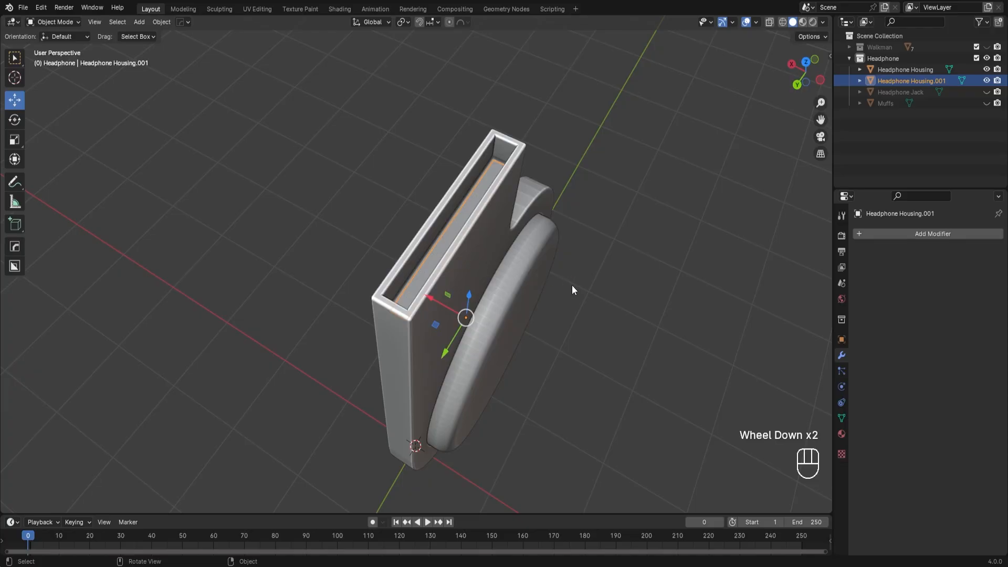
middle_drag(572, 285, 407, 219)
scroll(407, 223, down, 4)
shift+middle_drag(496, 203, 498, 327)
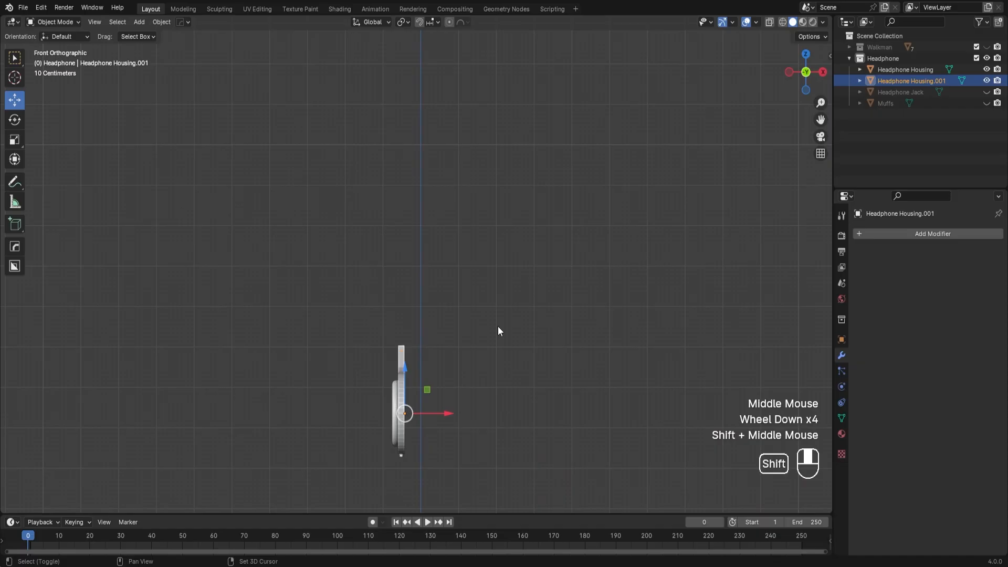
scroll(506, 312, down, 2)
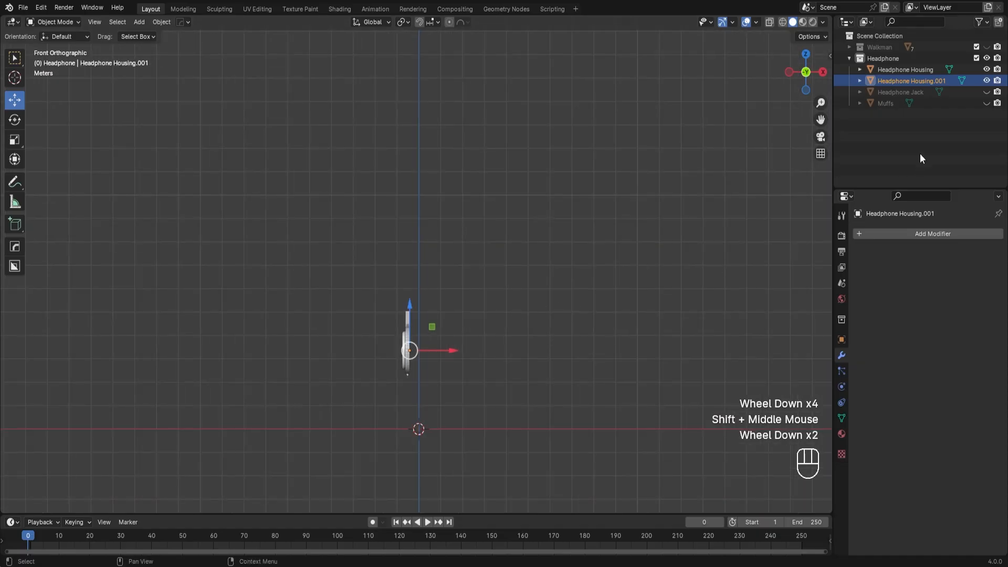
click(986, 92)
click(985, 103)
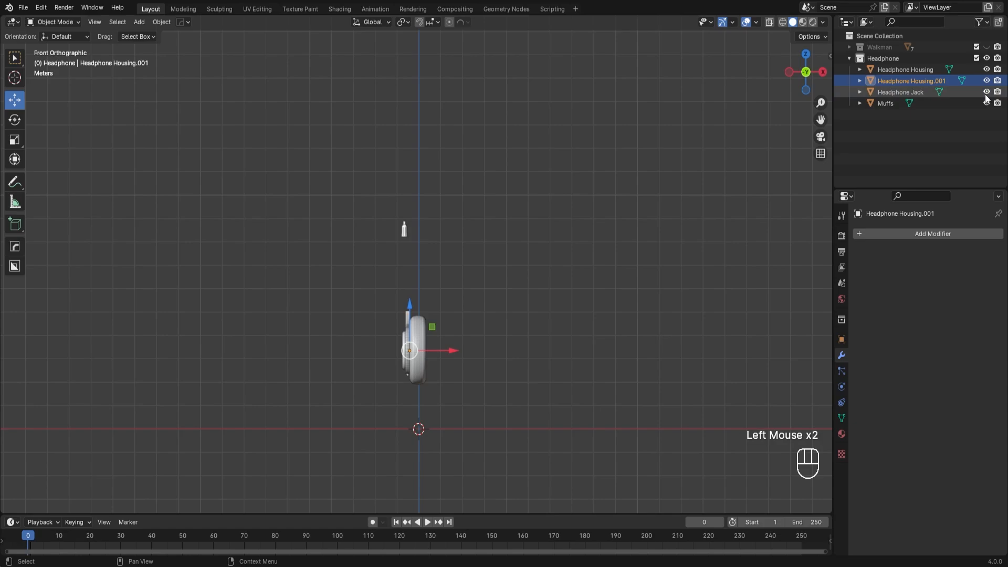
click(987, 92)
Step: Unhide the Walkman collection and move the housing, separated face and muffs together about -5.19 m along X, beside the Walkman body
drag(374, 252, 522, 467)
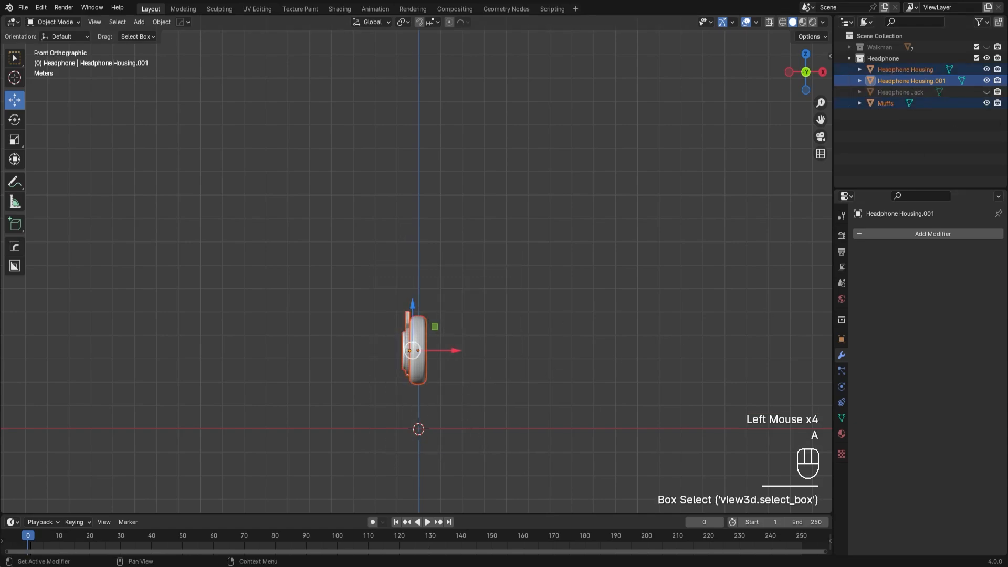
key(a)
click(986, 47)
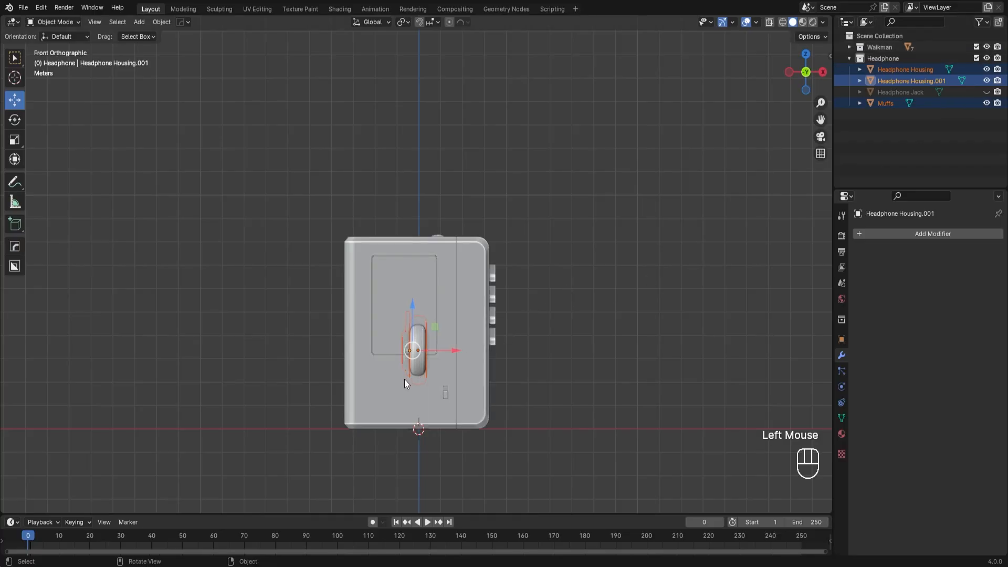
scroll(404, 379, up, 3)
shift+middle_drag(458, 387, 558, 258)
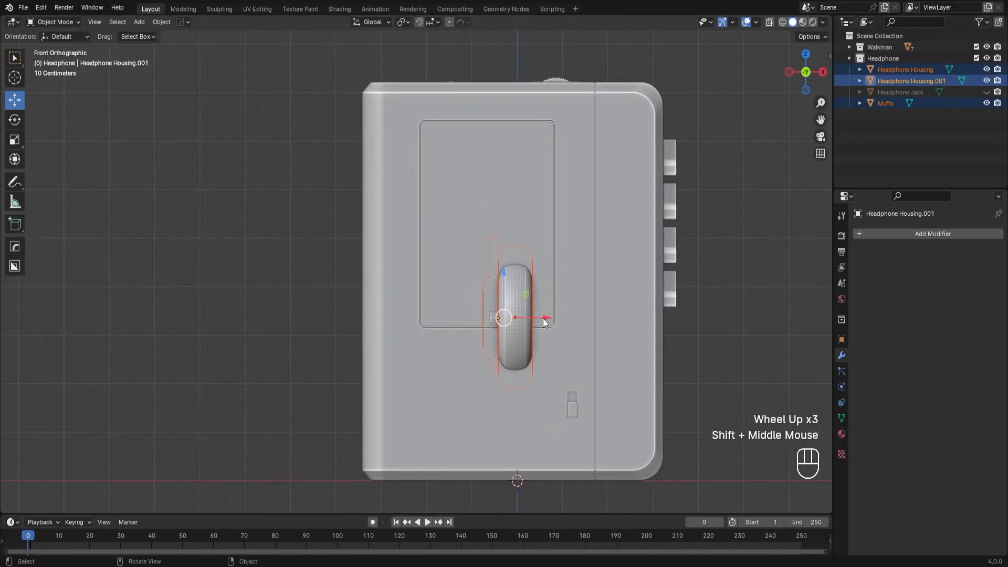
drag(544, 318, 306, 318)
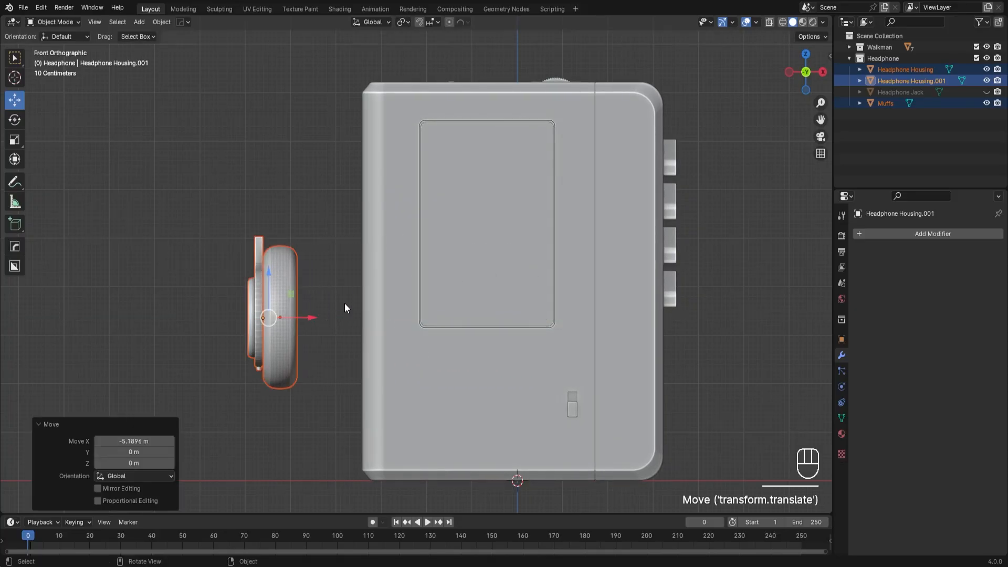
click(343, 293)
Step: Examine the headphone parts' placement and scale beside the Walkman in front and perspective views
scroll(343, 293, down, 2)
middle_drag(343, 293, 362, 330)
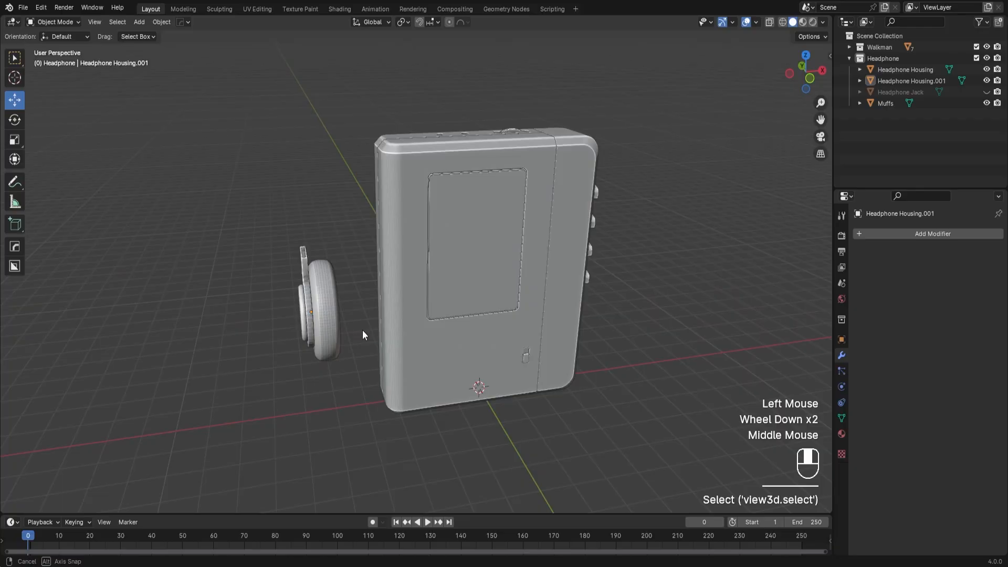
middle_drag(463, 251, 465, 225)
middle_drag(473, 288, 461, 260)
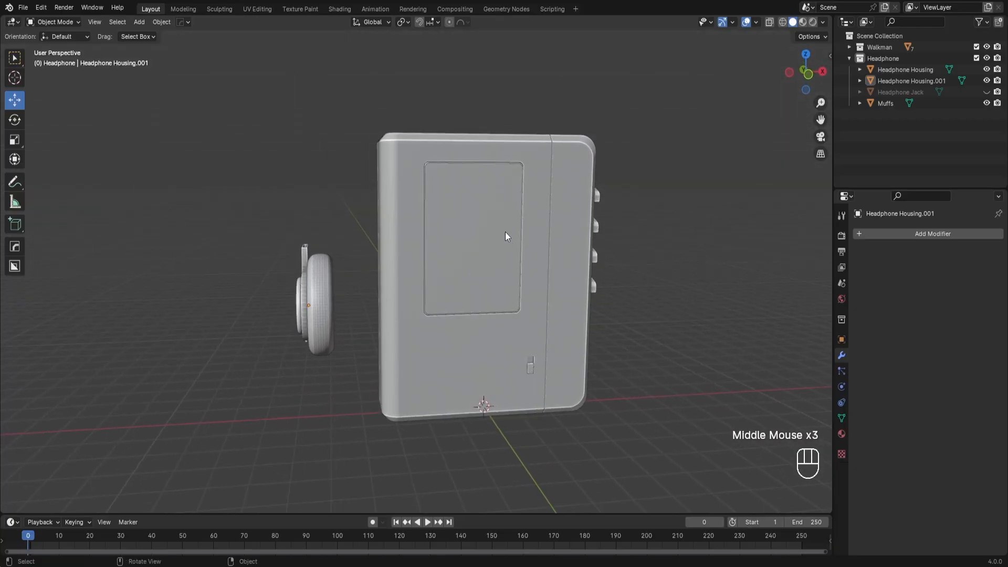
middle_drag(505, 232, 514, 248)
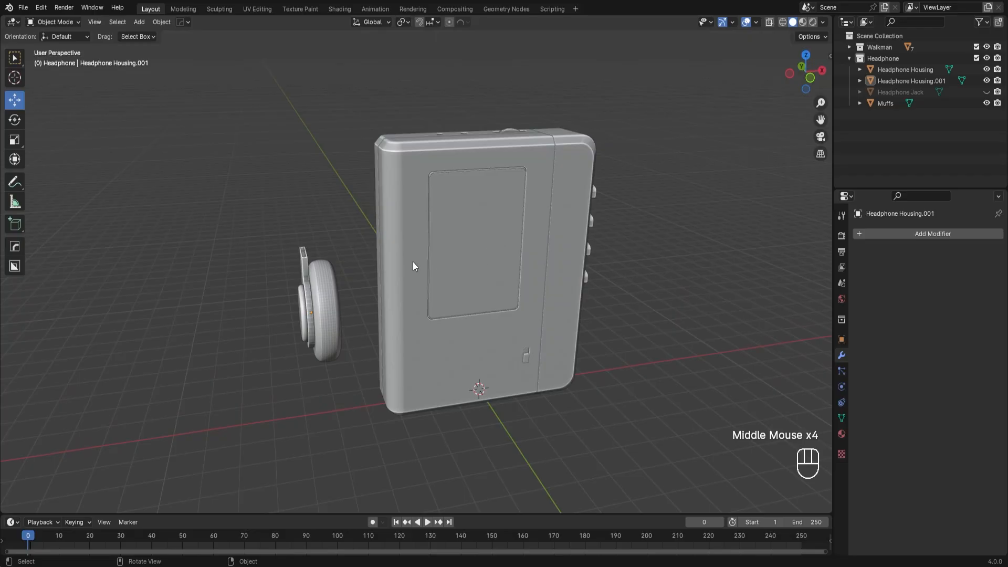
scroll(392, 266, down, 2)
alt+middle_drag(392, 266, 400, 252)
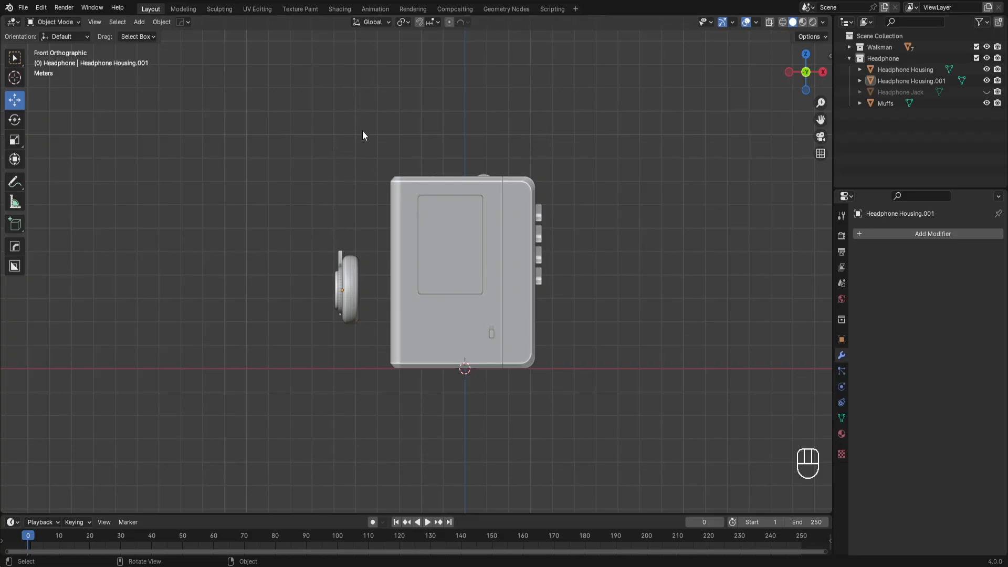
middle_drag(376, 173, 415, 301)
Step: Rename the separated slot face object Headphone Housing.001 as Headband Support
scroll(304, 369, up, 2)
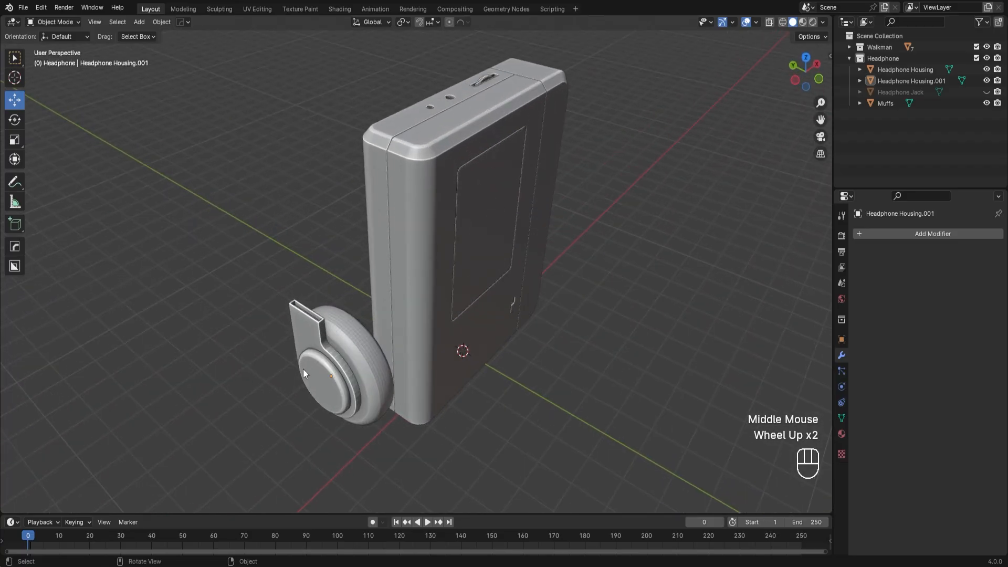
middle_drag(304, 369, 383, 386)
scroll(555, 383, up, 3)
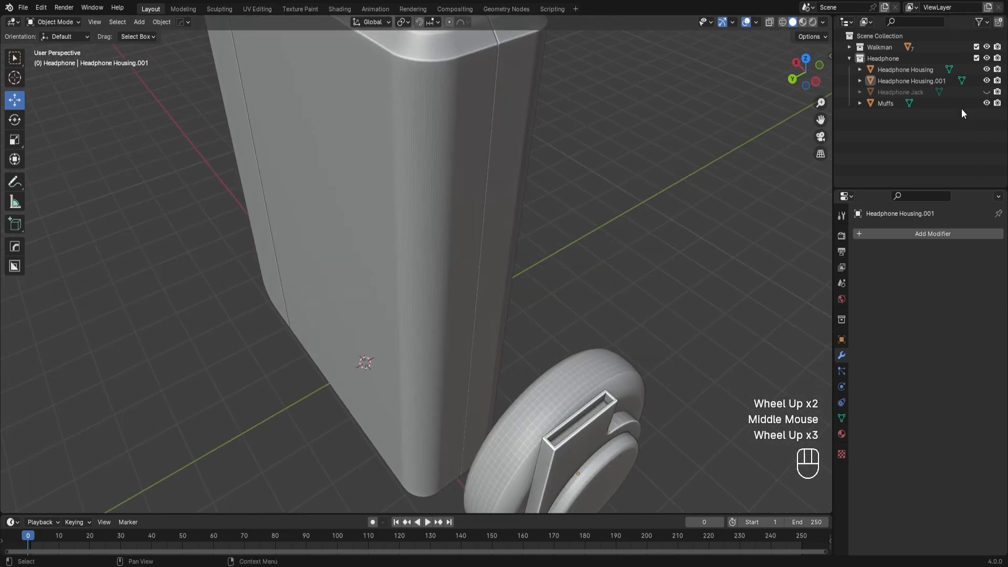
click(916, 81)
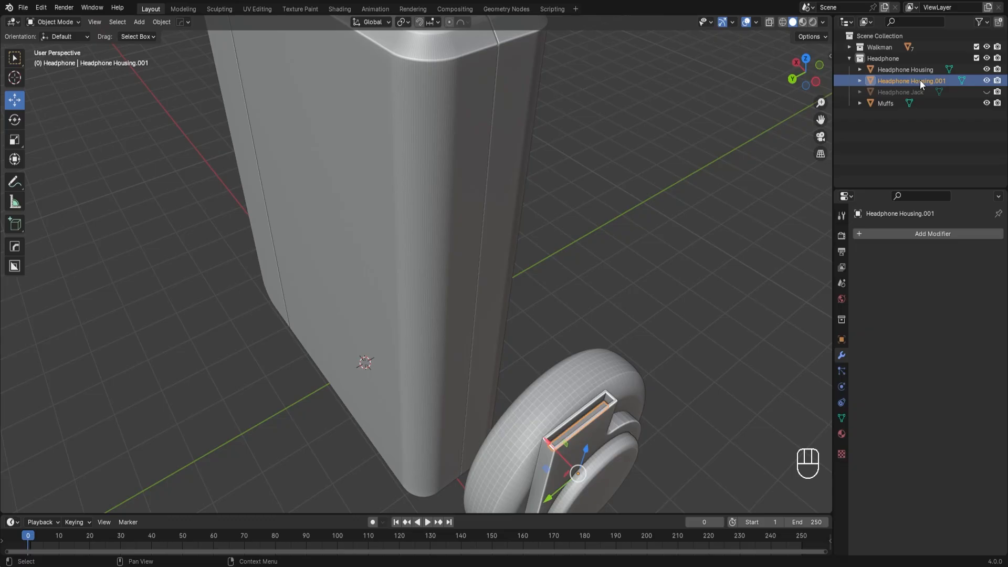
double_click(922, 81)
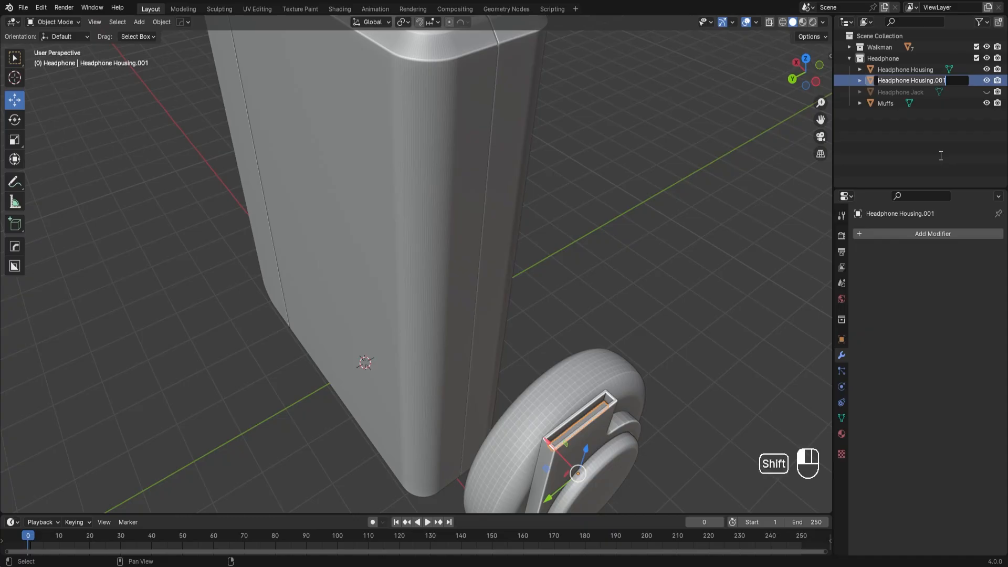
text(Headband)
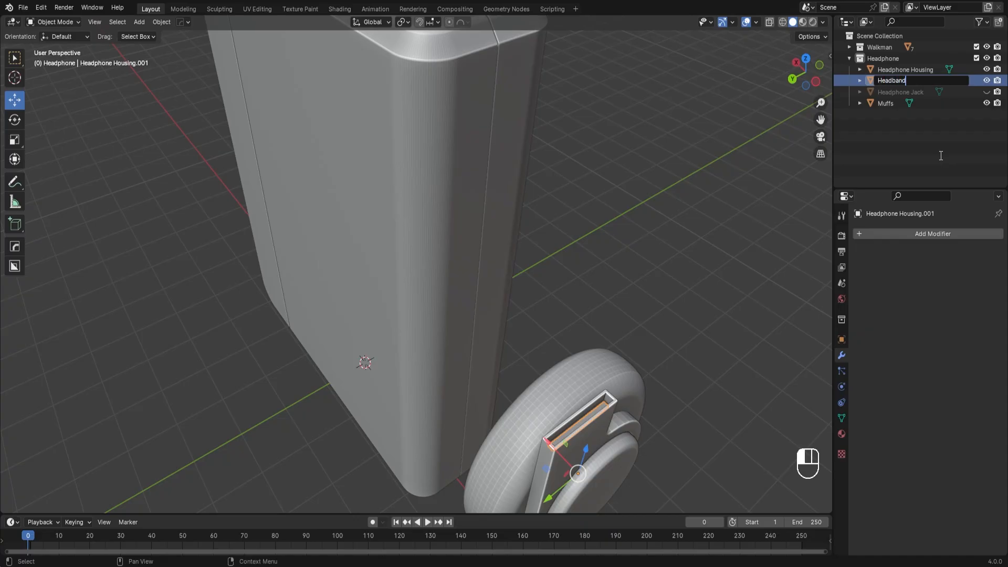
text( Support)
click(941, 156)
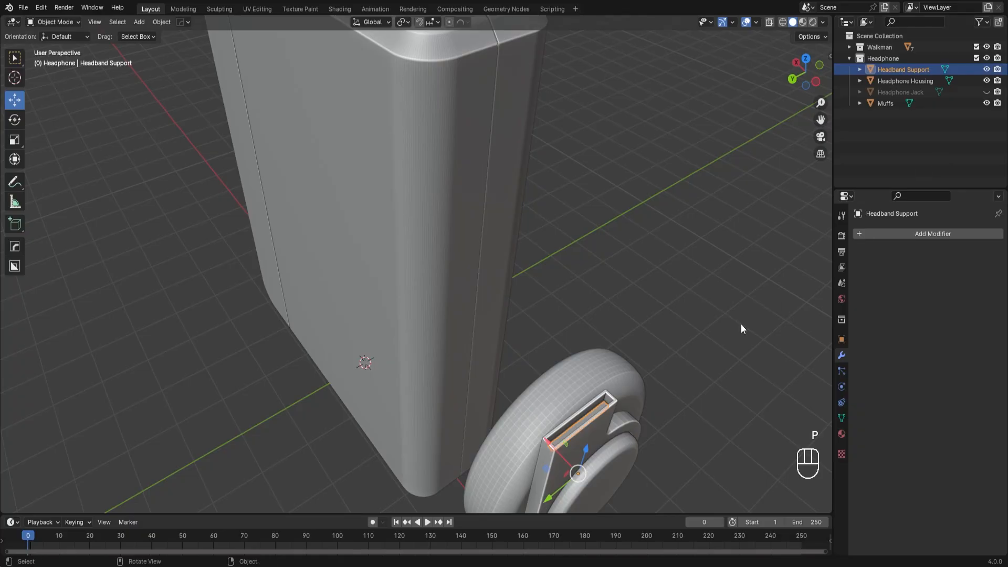
Step: Extrude the Headband Support's face about 3.63 m upward out of the housing slot as a thin vertical strip
middle_drag(622, 365, 650, 434)
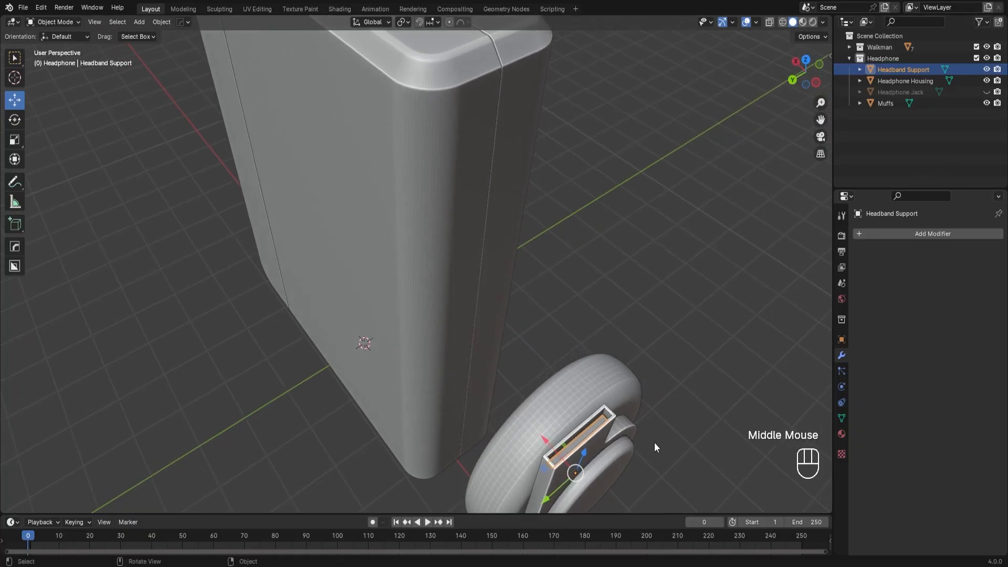
key(Tab)
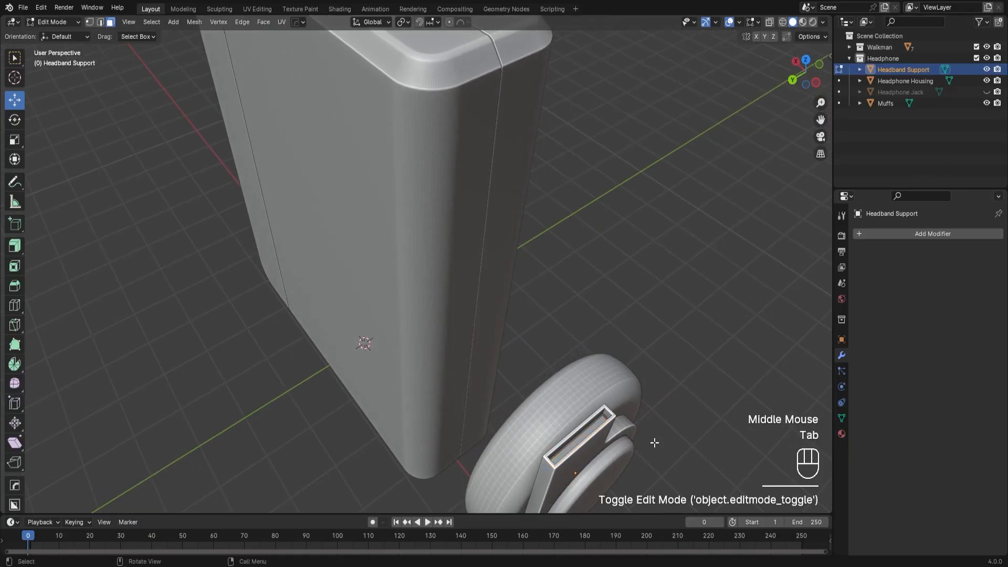
click(578, 442)
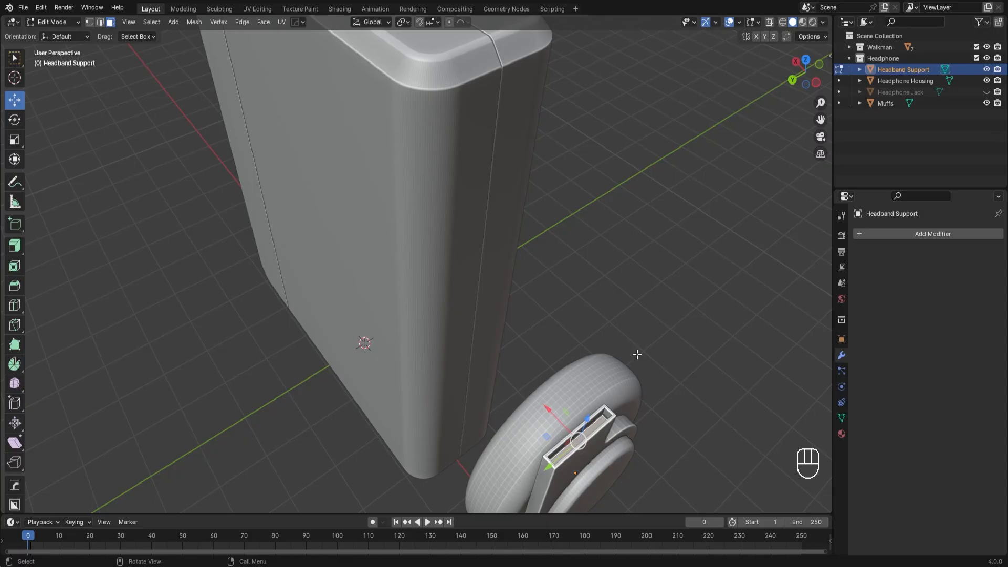
key(e)
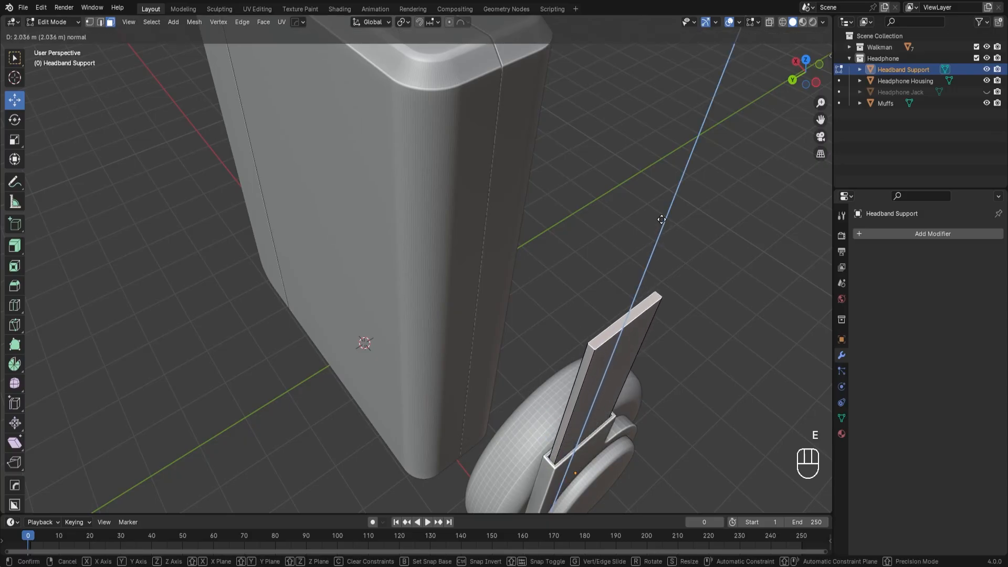
click(723, 64)
middle_drag(750, 249, 583, 195)
shift+middle_drag(492, 185, 599, 357)
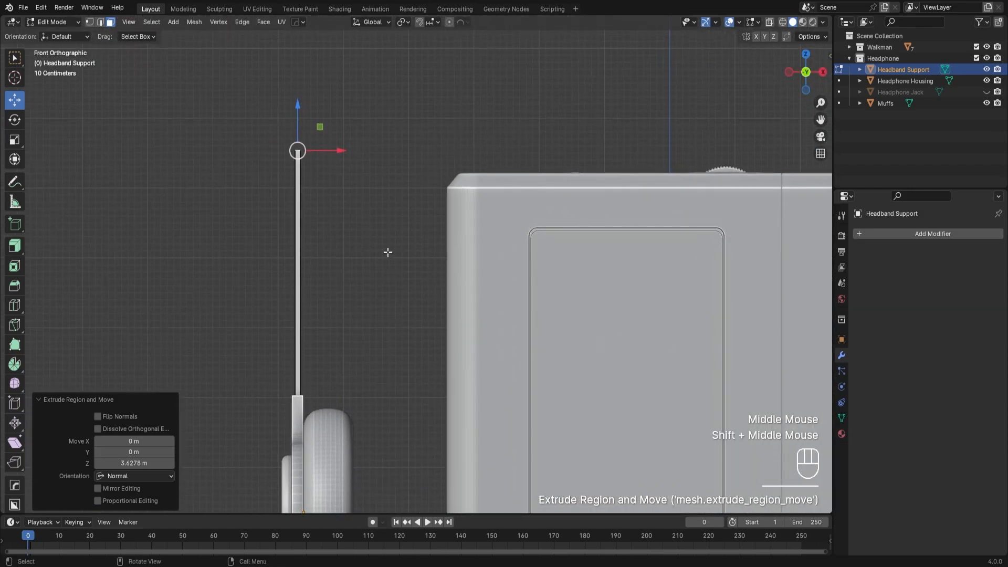
Step: Raise the strip's top face about 2.46 m along Z in front view, well above the Walkman body
scroll(387, 254, down, 4)
scroll(388, 254, up, 1)
drag(348, 161, 346, 57)
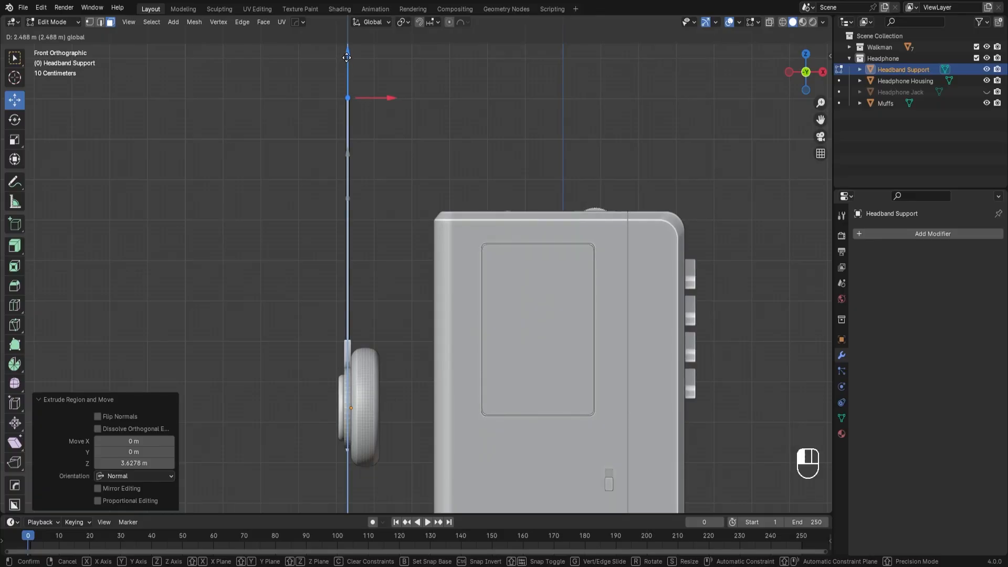
drag(346, 57, 346, 59)
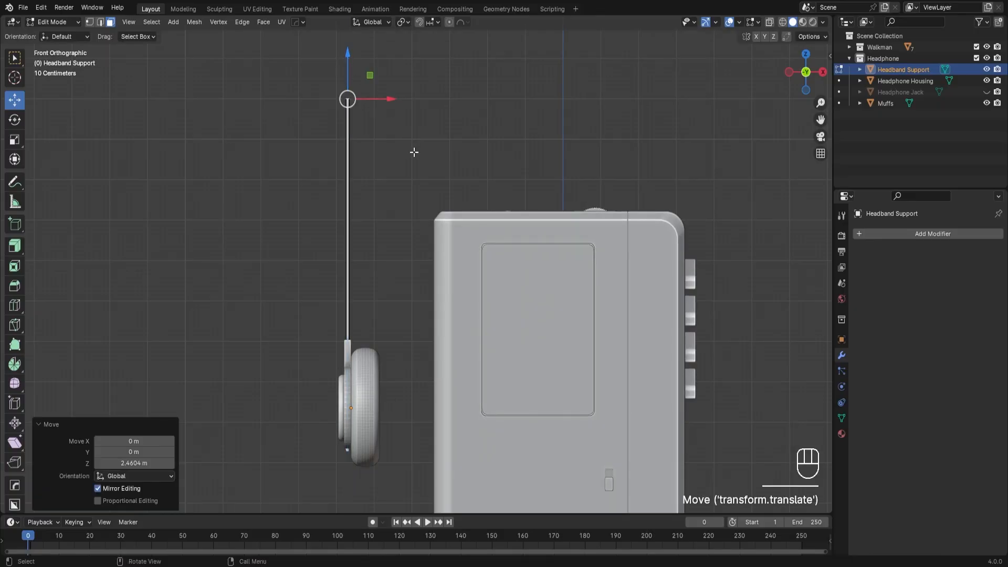
scroll(432, 176, down, 1)
shift+middle_drag(433, 175, 433, 216)
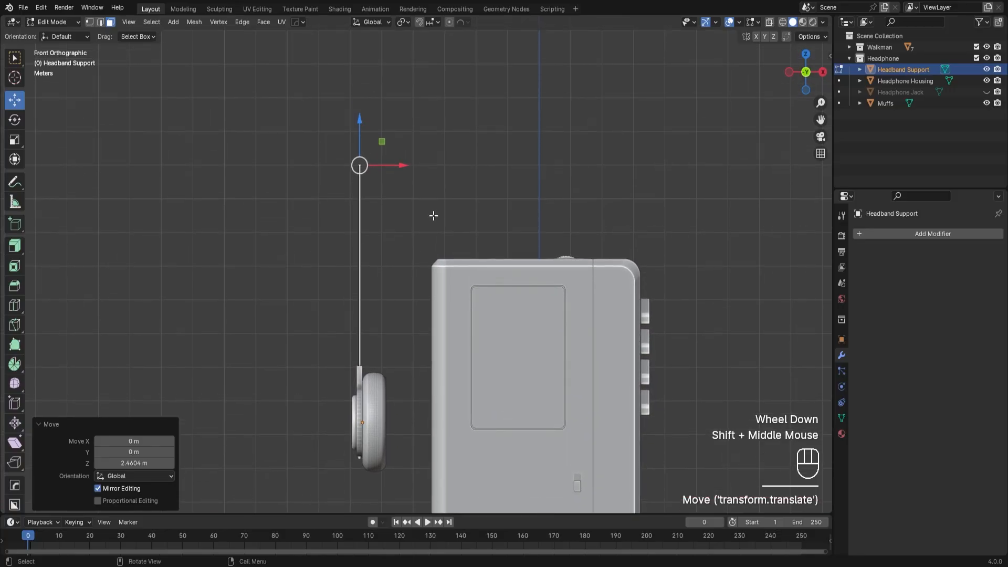
scroll(434, 216, up, 1)
scroll(433, 216, down, 1)
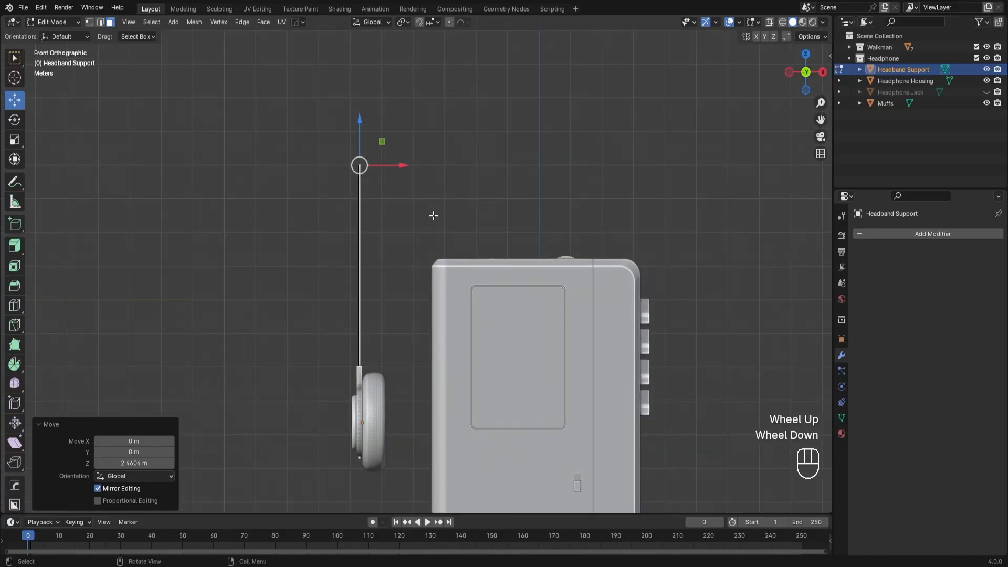
Step: Lengthen the strip by raising its top face about 0.42 m and another 0.68 m along Z
scroll(434, 216, up, 1)
drag(345, 119, 345, 102)
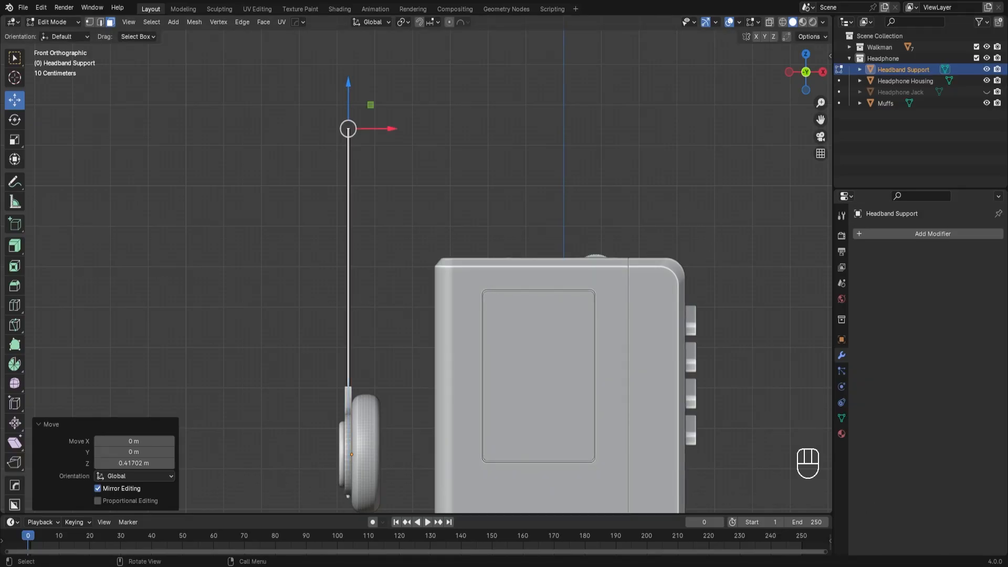
middle_drag(399, 131, 445, 149)
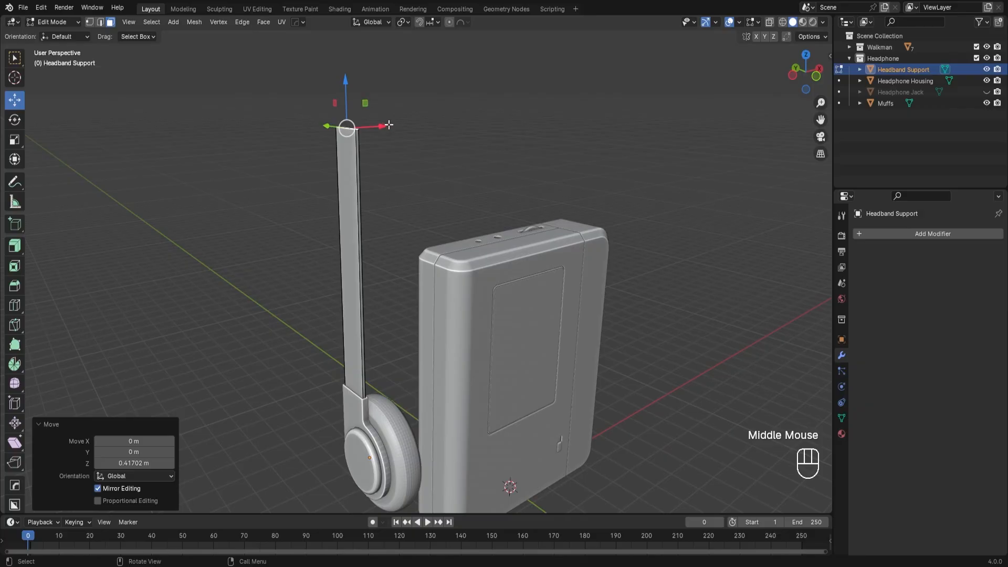
drag(346, 99, 343, 66)
mouse_move(424, 145)
middle_down()
mouse_move(377, 151)
mouse_move(392, 163)
mouse_move(405, 148)
mouse_move(433, 155)
middle_up()
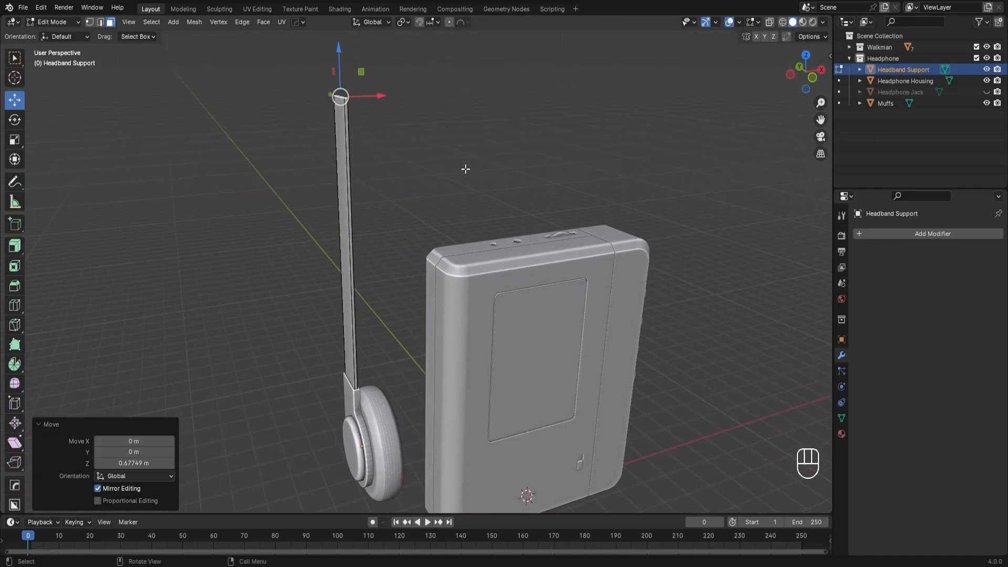
Step: Thin the whole Headband Support object by scaling it to 0.456 along the global X axis
key(Tab)
middle_drag(394, 290, 395, 300)
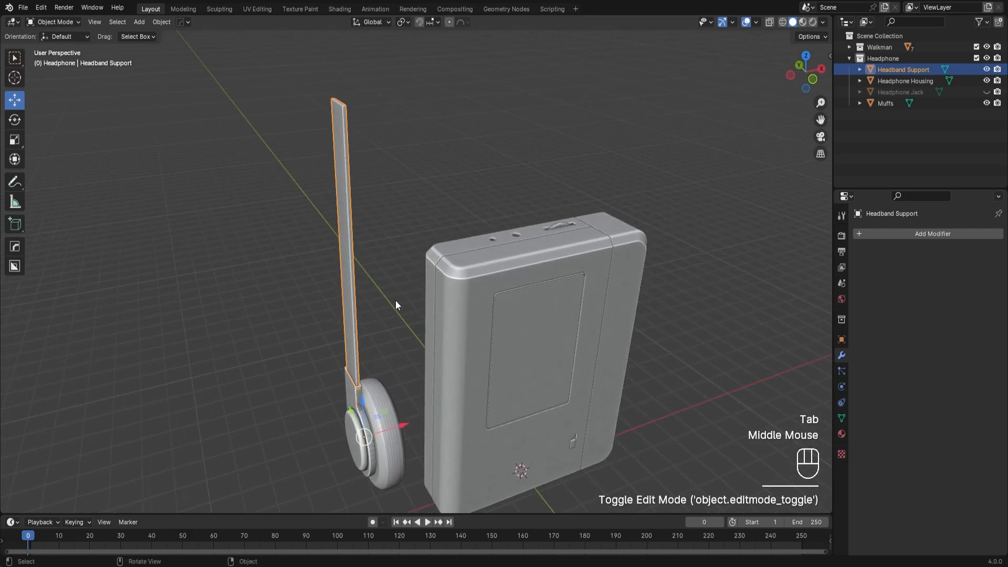
key(s)
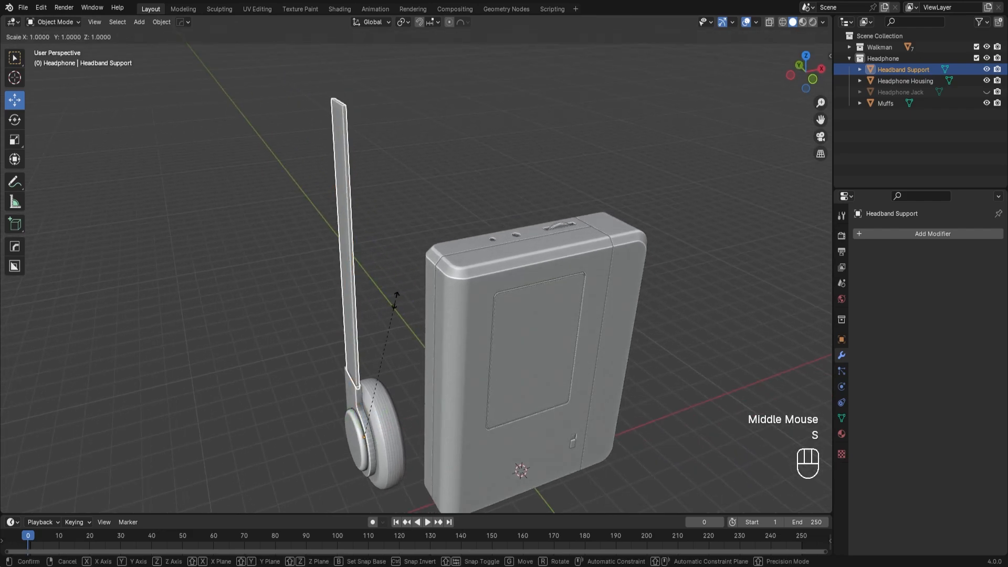
key(x)
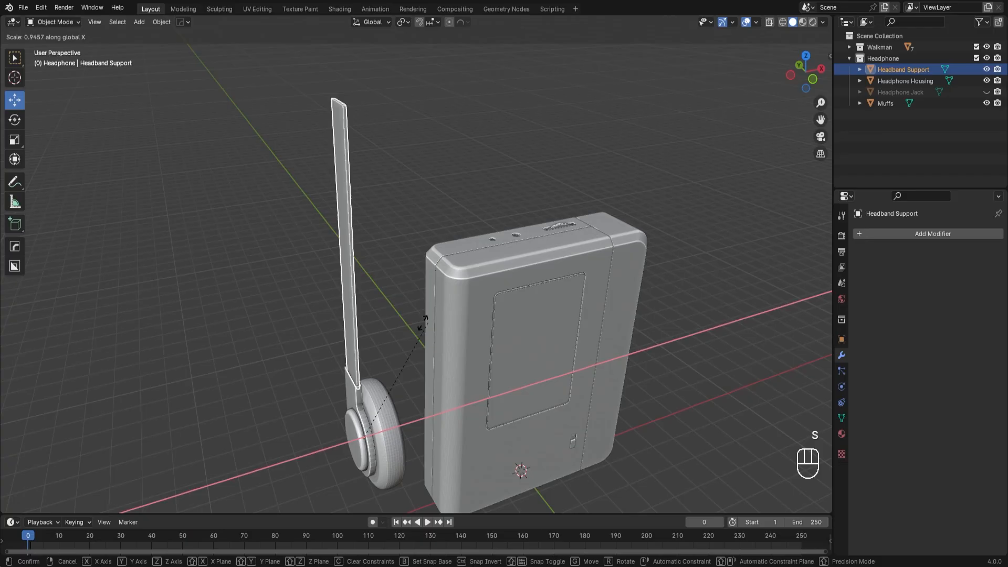
click(371, 305)
scroll(377, 264, up, 2)
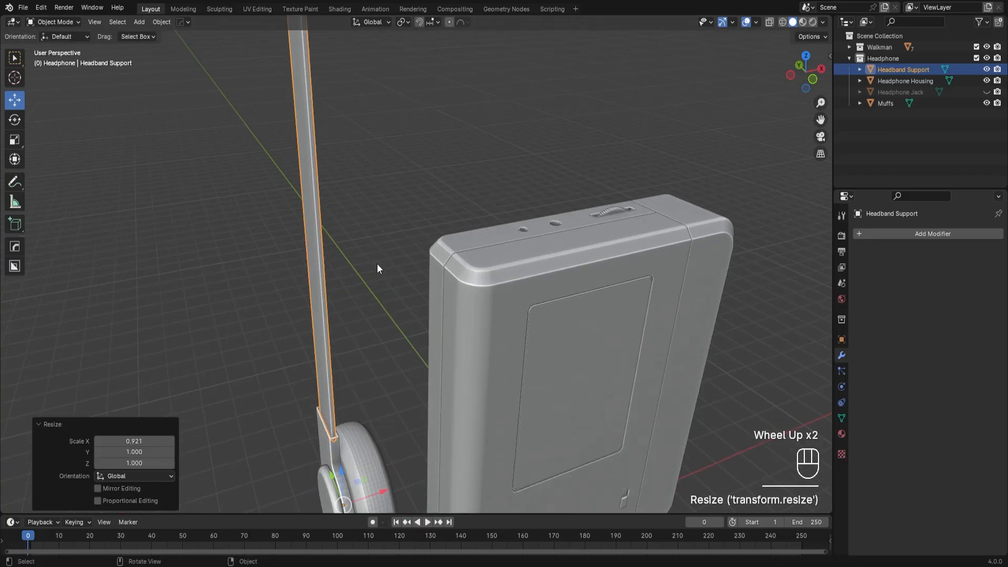
drag(138, 441, 111, 442)
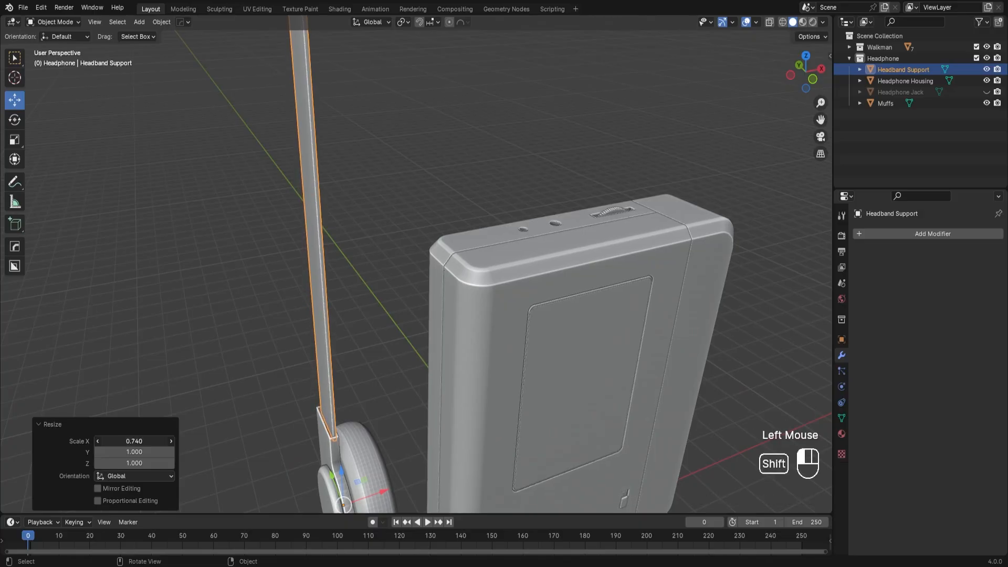
shift+drag(134, 441, 129, 442)
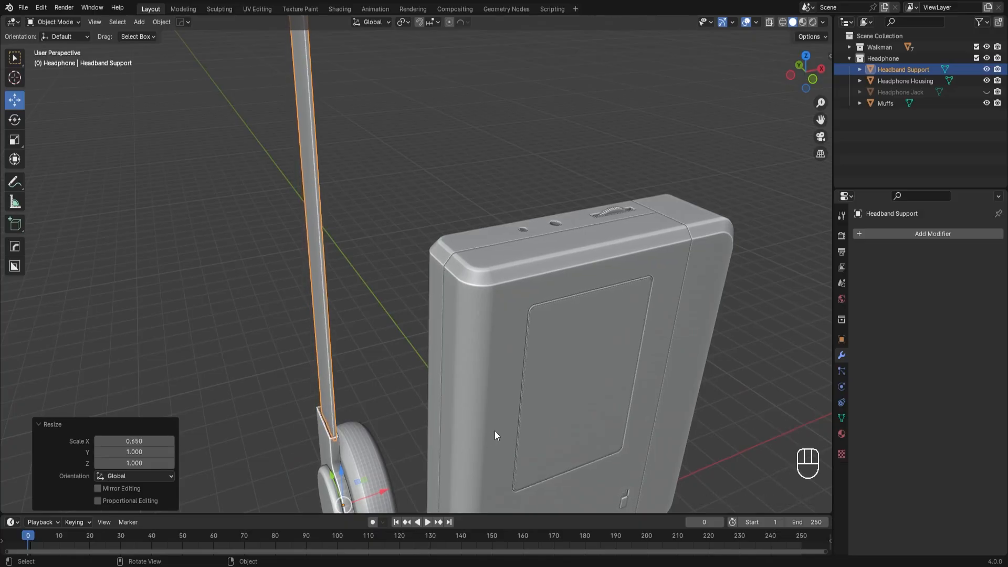
scroll(342, 439, up, 4)
shift+middle_drag(326, 439, 433, 234)
scroll(410, 391, up, 1)
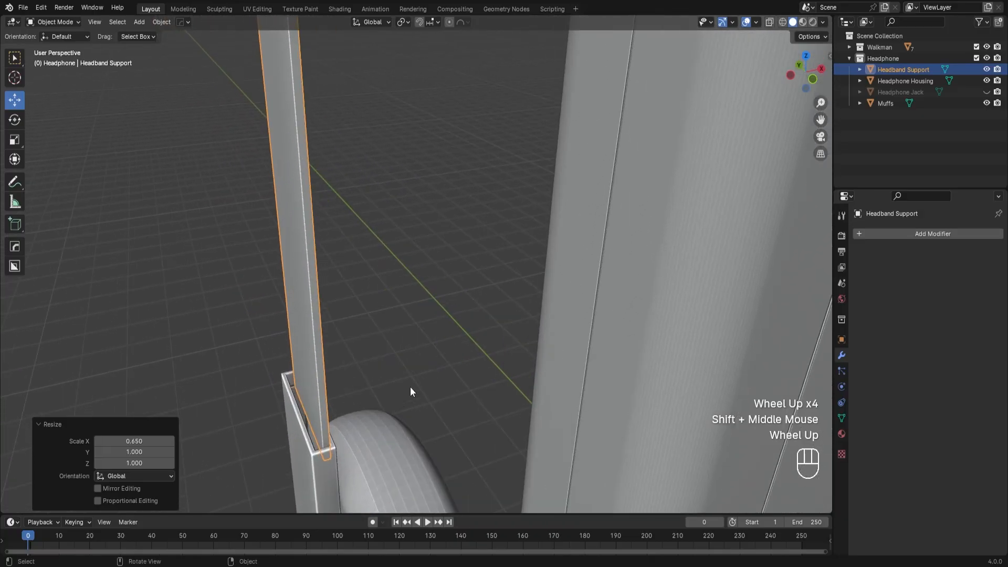
shift+drag(158, 441, 99, 441)
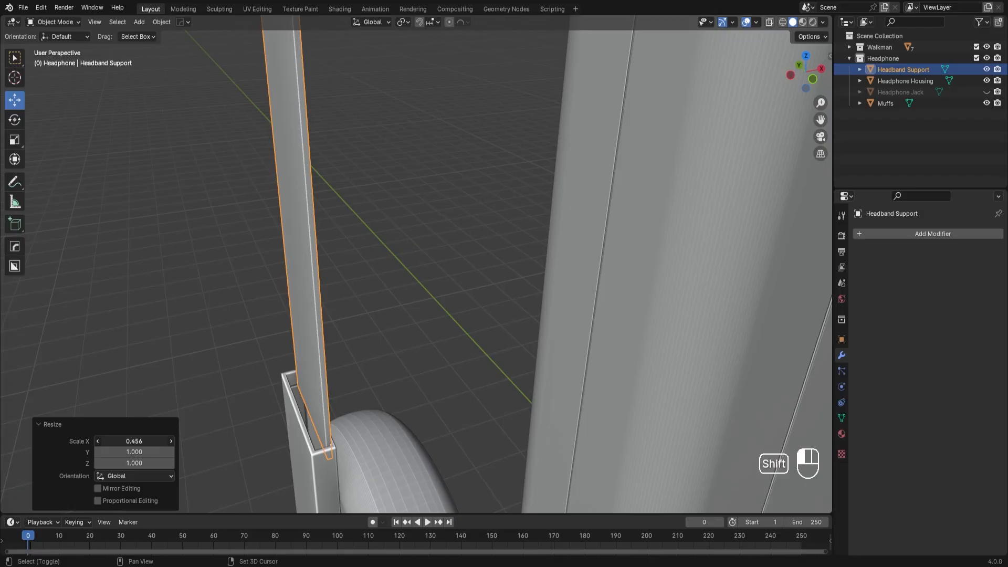
Step: Shift the Headband Support slightly along negative X in front view so the thinned strip sits centred in the housing slot
scroll(433, 329, down, 3)
middle_drag(435, 328, 455, 210)
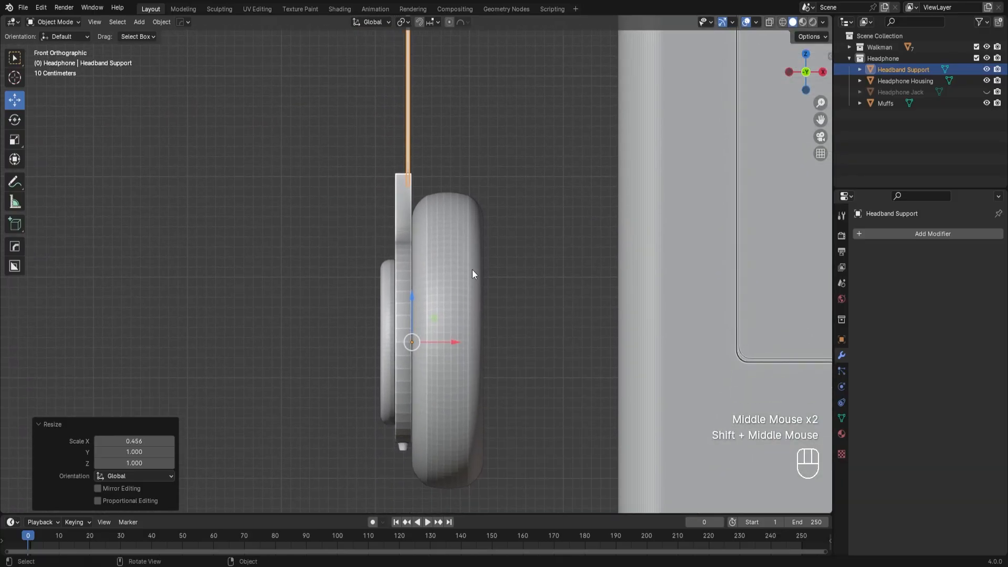
scroll(472, 279, up, 1)
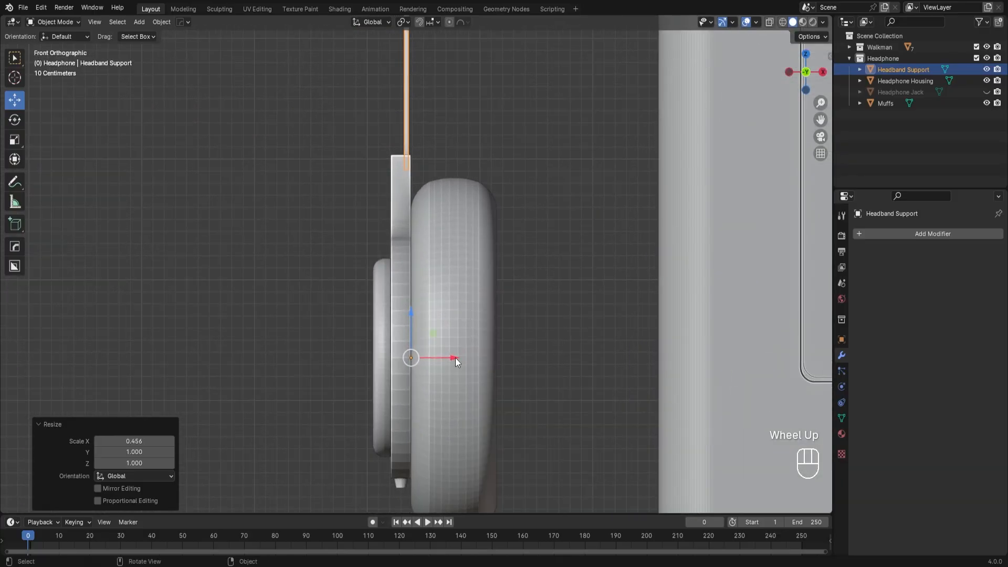
drag(456, 358, 448, 360)
click(553, 273)
middle_drag(552, 273, 533, 272)
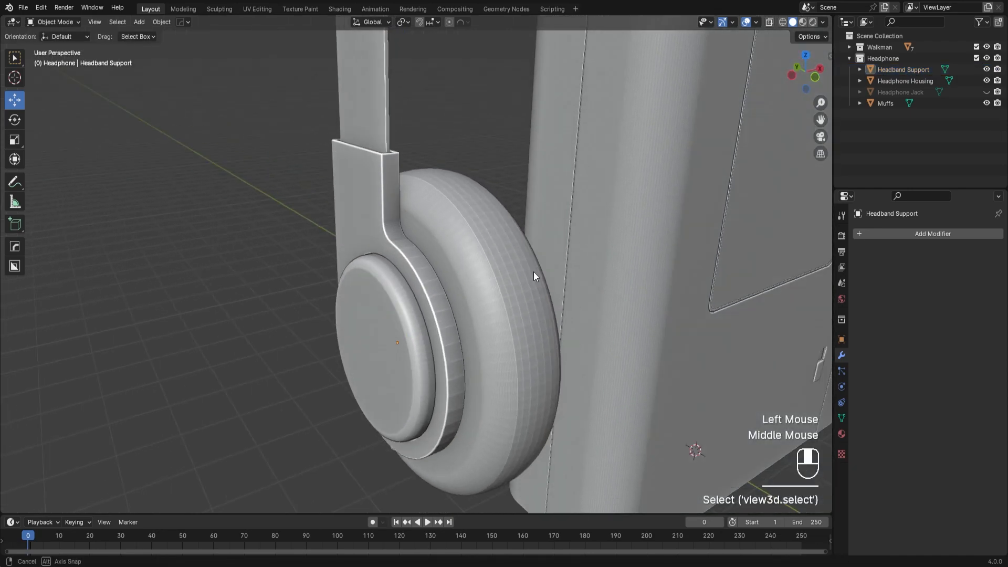
scroll(533, 259, down, 3)
shift+scroll(471, 234, up, 1)
shift+middle_drag(471, 235, 355, 354)
Step: Select the Headband Support and apply its scale
click(344, 127)
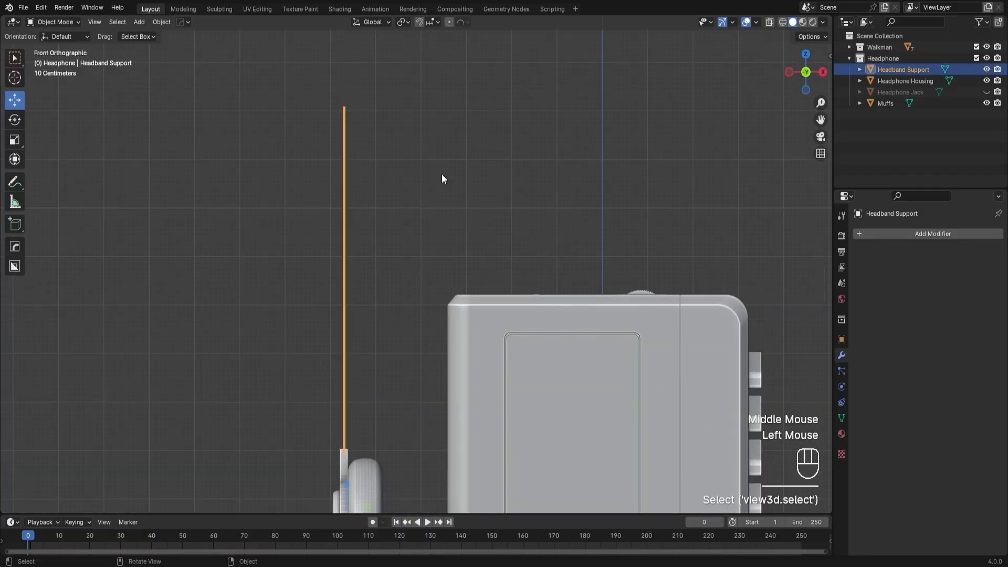
key(Tab)
key(Tab)
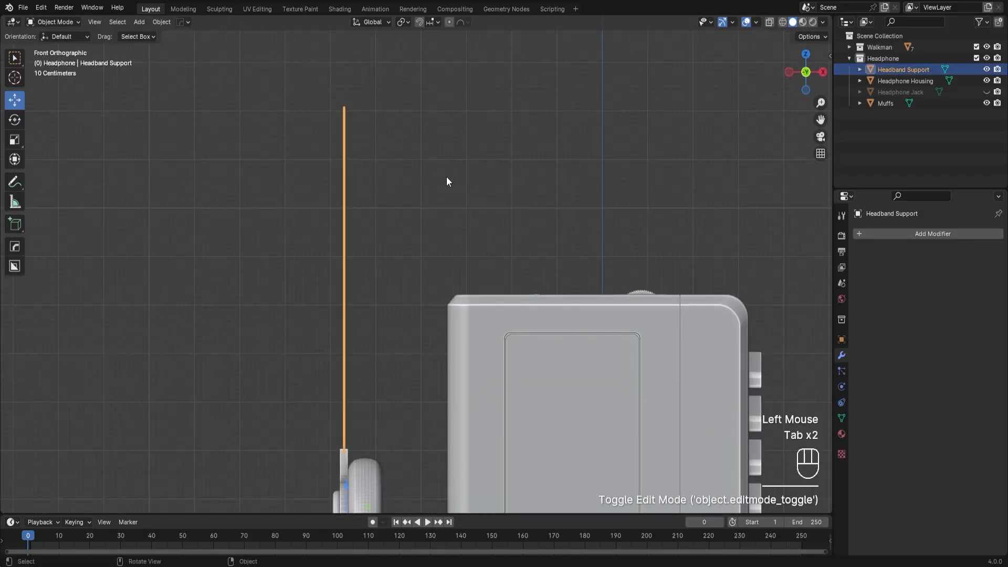
click(167, 22)
mouse_move(206, 55)
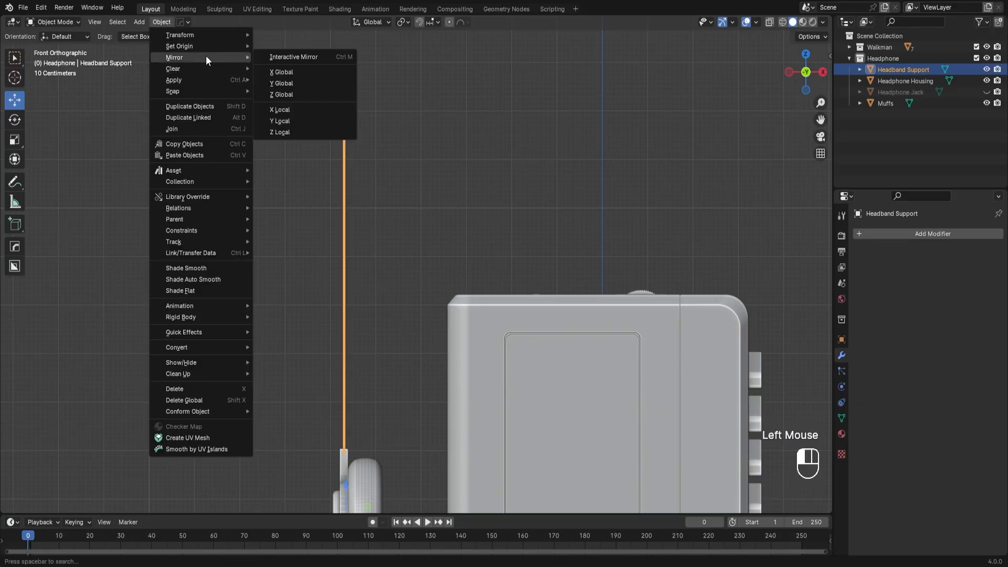
mouse_move(203, 81)
click(307, 98)
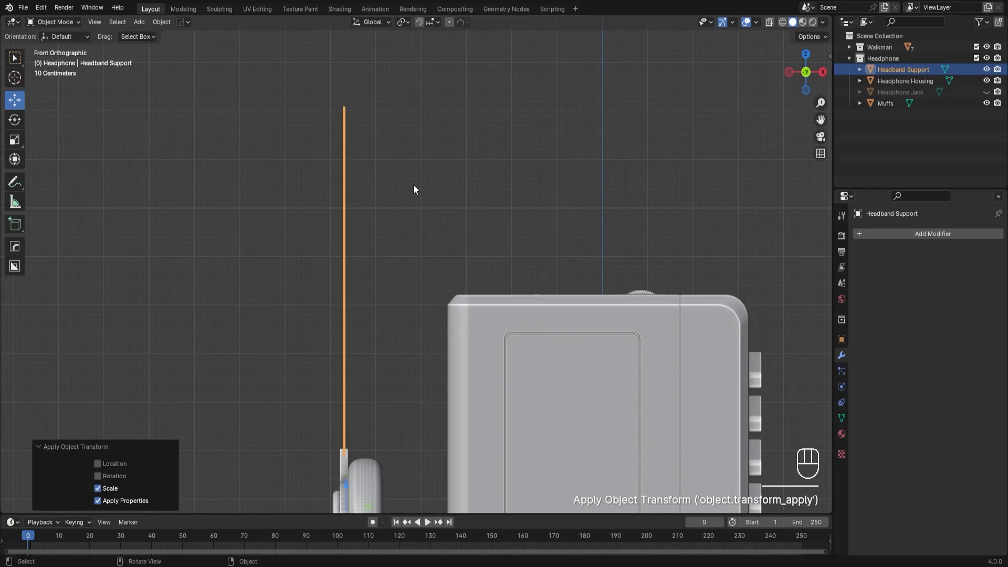
Step: Select the Headband Support's top vertices in front view, try moving them and undo the move
key(Tab)
mouse_move(407, 180)
middle_down()
mouse_move(369, 164)
mouse_move(396, 191)
middle_up()
click(92, 21)
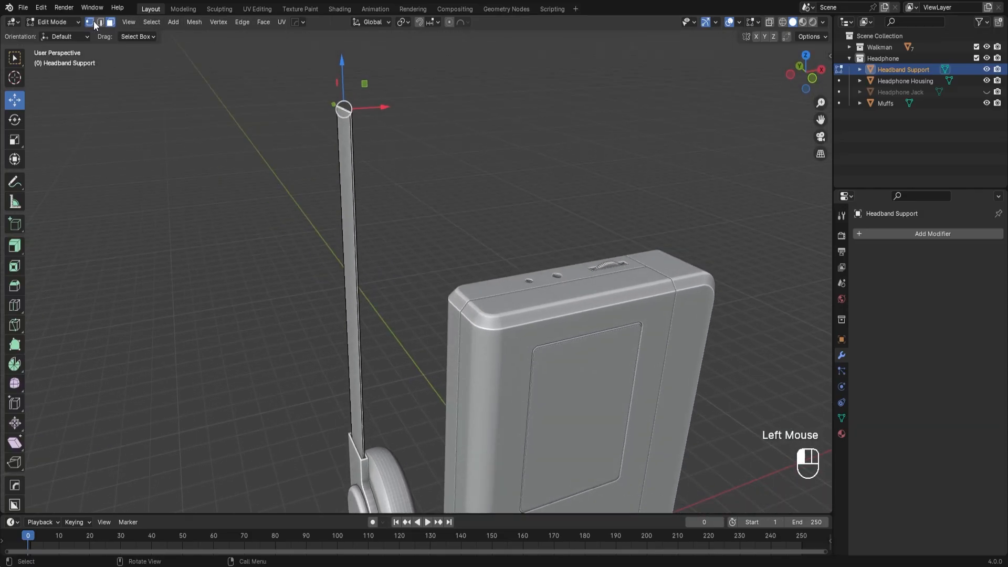
mouse_move(436, 158)
alt+middle_down()
mouse_move(443, 151)
mouse_move(433, 140)
alt+middle_up()
drag(279, 64, 457, 110)
key(ctrl+z)
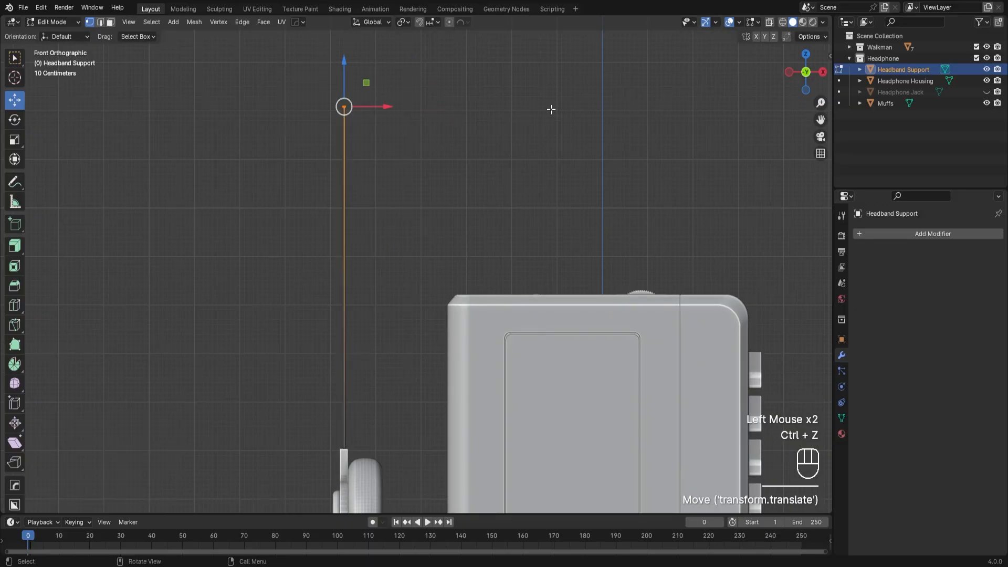
Step: Select all of the Headband Support's top vertices through the mesh and move them 1.6565 m along global X
click(770, 23)
drag(275, 77, 468, 131)
click(770, 24)
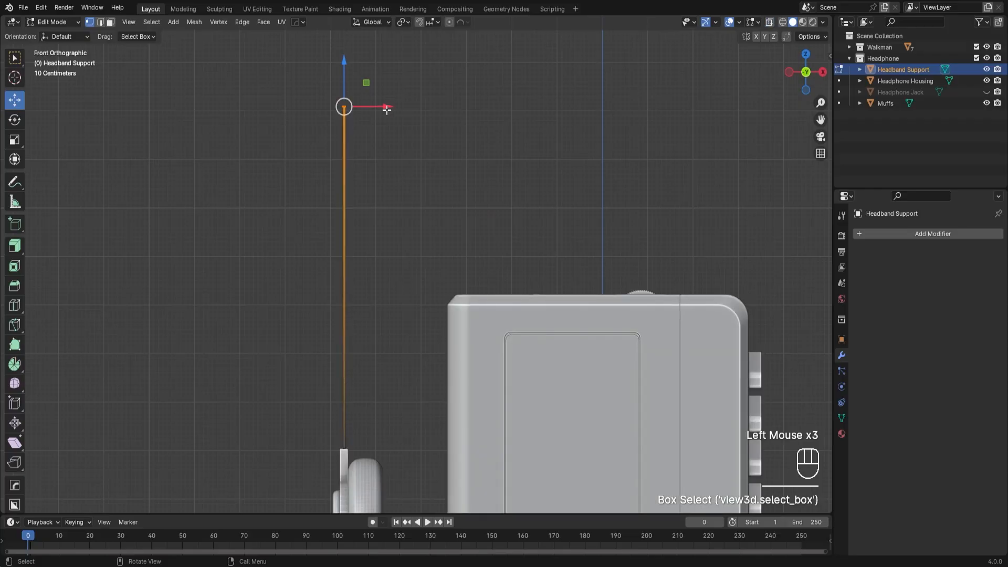
drag(387, 110, 465, 113)
Step: Rotate the strip's top end about 17° in front view so it sits square to the slanted strip, and deselect it
middle_drag(462, 223, 430, 291)
scroll(448, 187, up, 3)
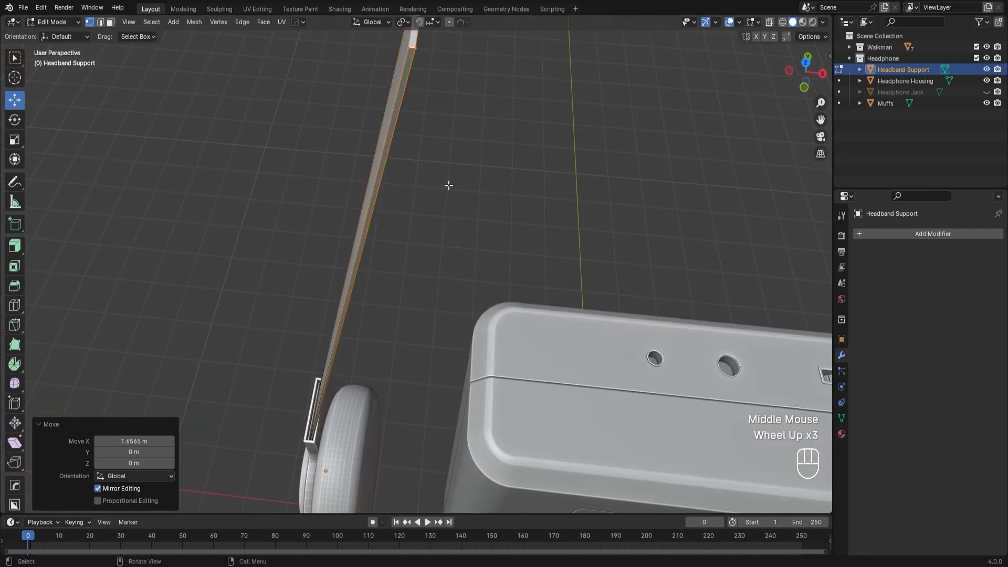
alt+middle_drag(449, 185, 378, 252)
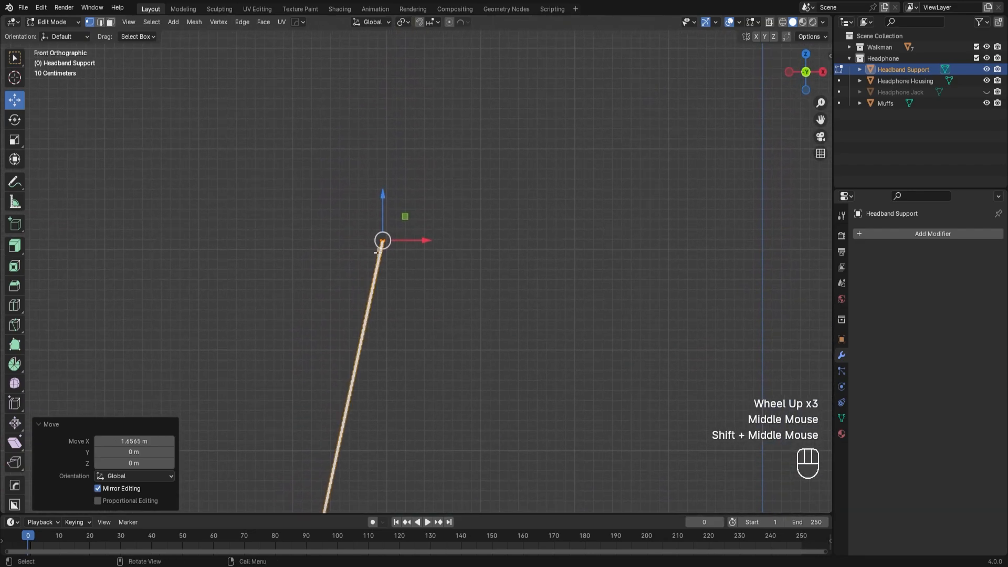
scroll(373, 236, up, 3)
scroll(365, 218, up, 4)
shift+middle_drag(362, 216, 536, 352)
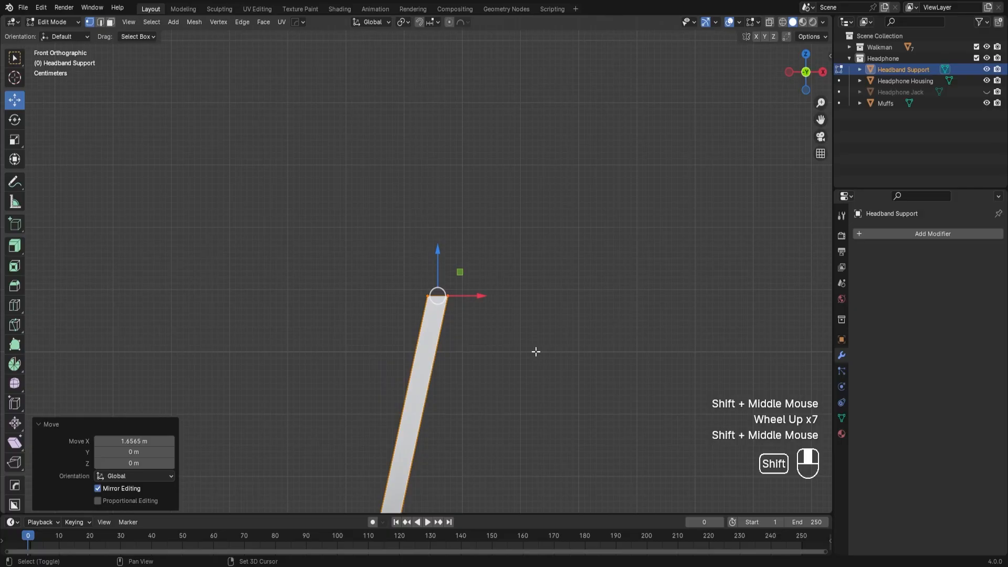
scroll(464, 345, up, 2)
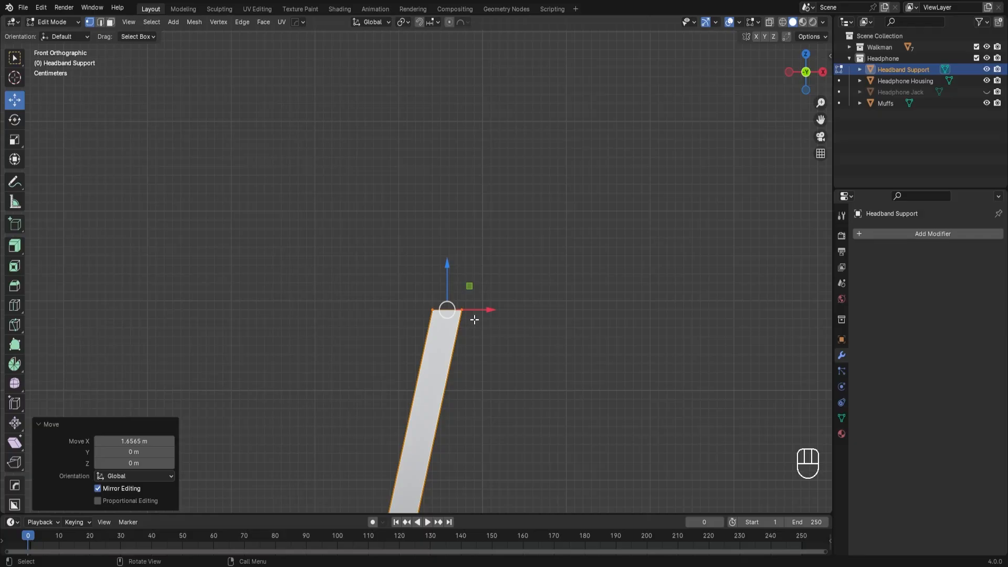
key(r)
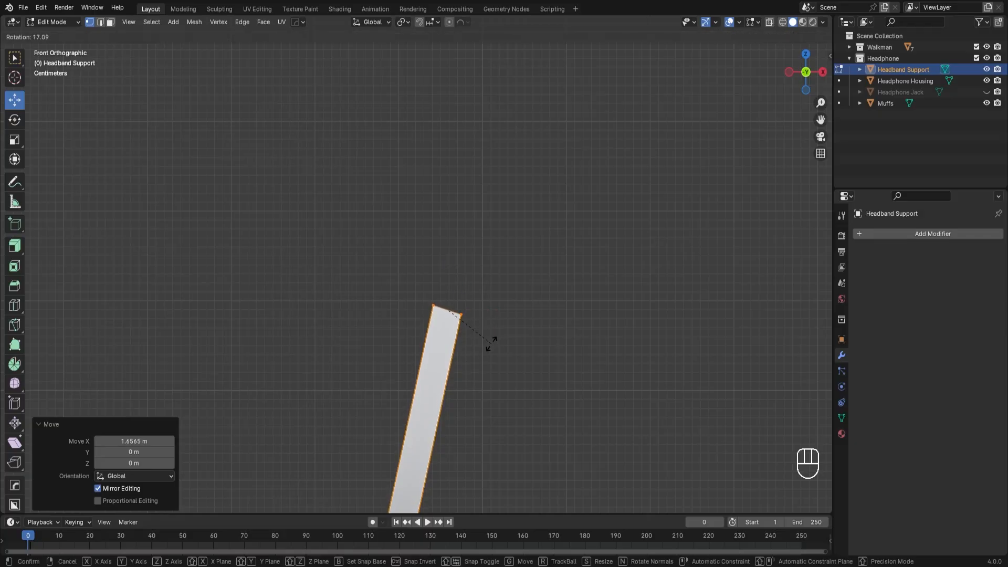
click(492, 341)
click(526, 340)
Step: Add a single centred loop cut across the middle of the Headband Support with factor 0
scroll(487, 394, down, 2)
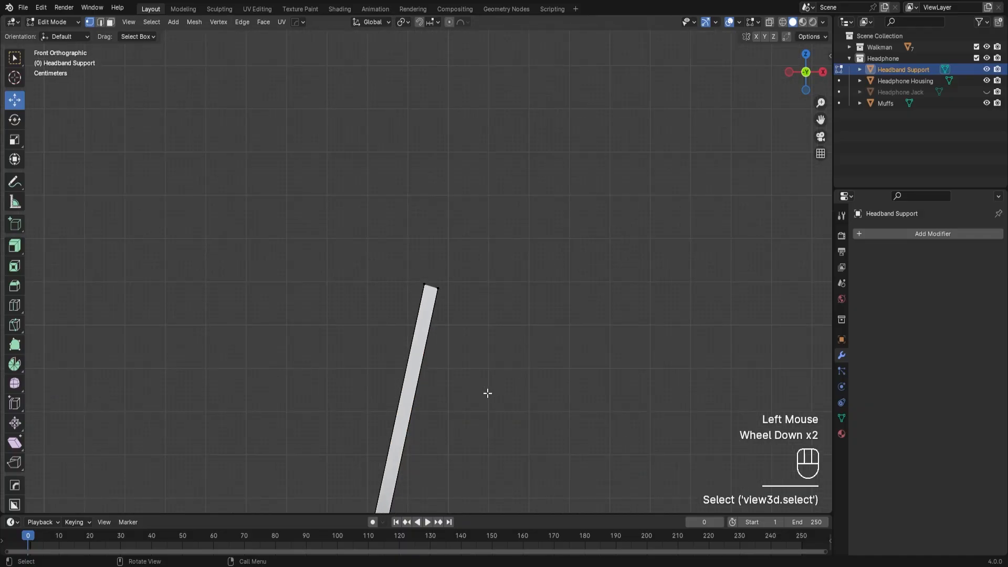
shift+middle_drag(486, 394, 505, 215)
scroll(509, 270, down, 4)
scroll(481, 348, up, 5)
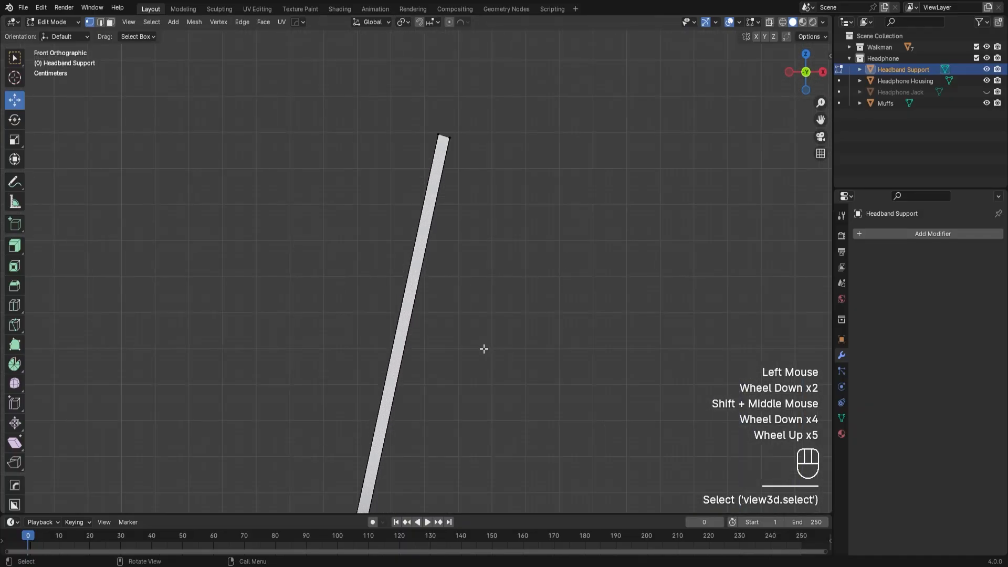
middle_drag(483, 349, 516, 250)
scroll(484, 367, down, 4)
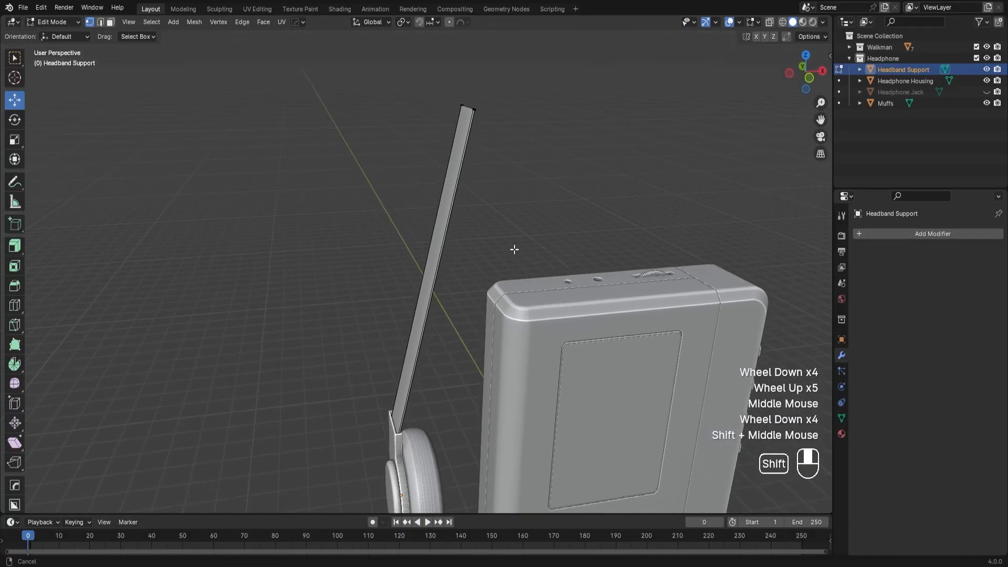
scroll(490, 264, up, 1)
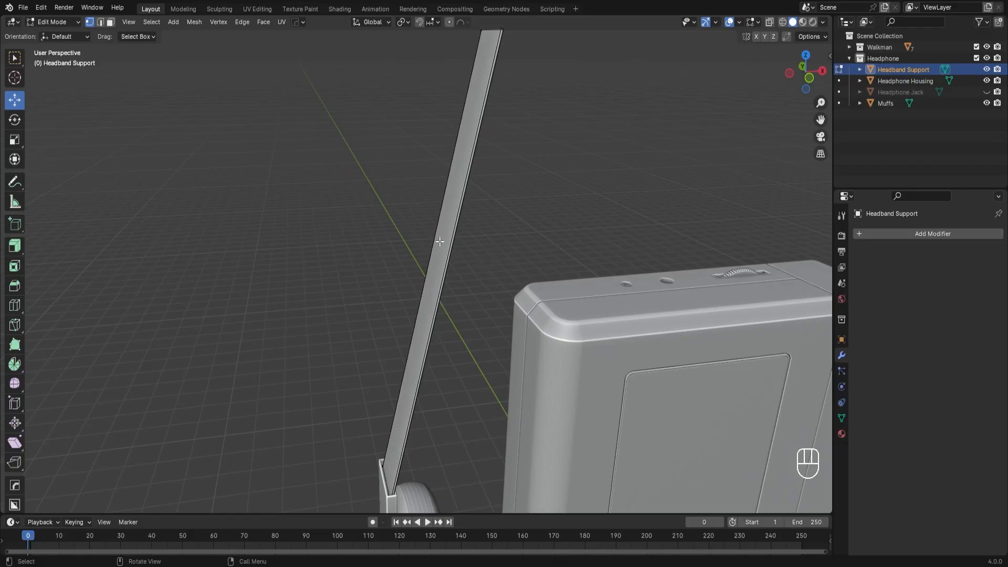
key(2)
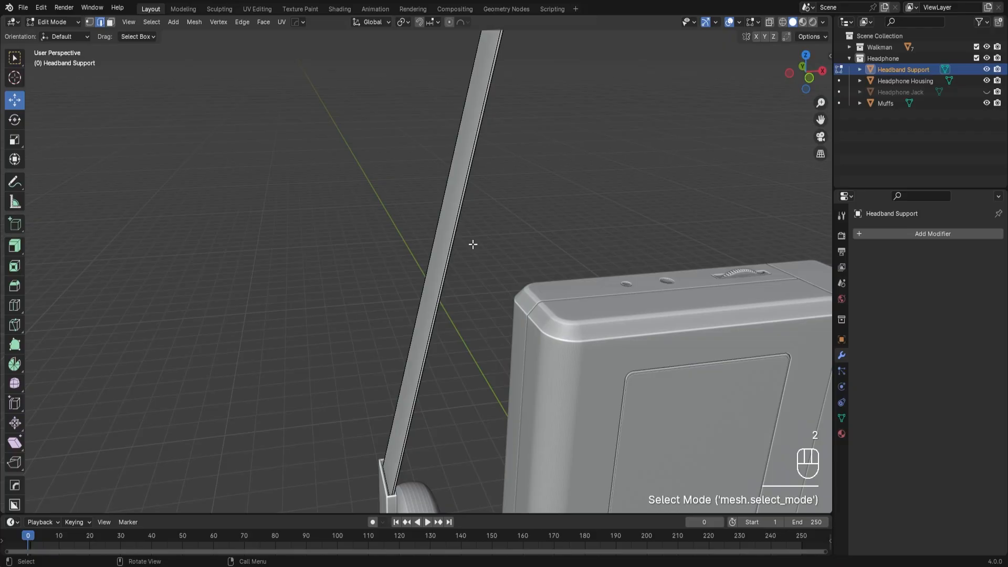
key(ctrl+r)
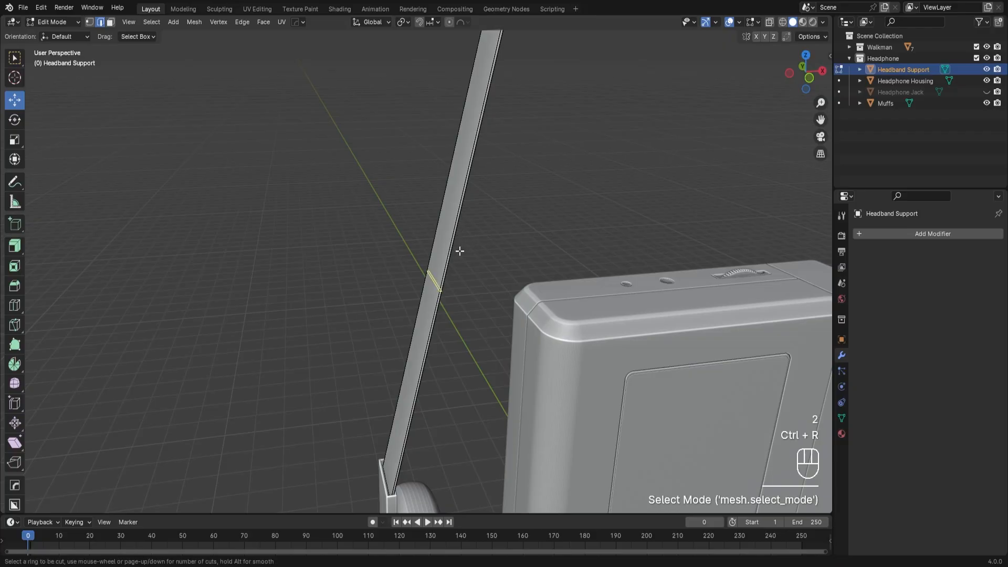
click(461, 251)
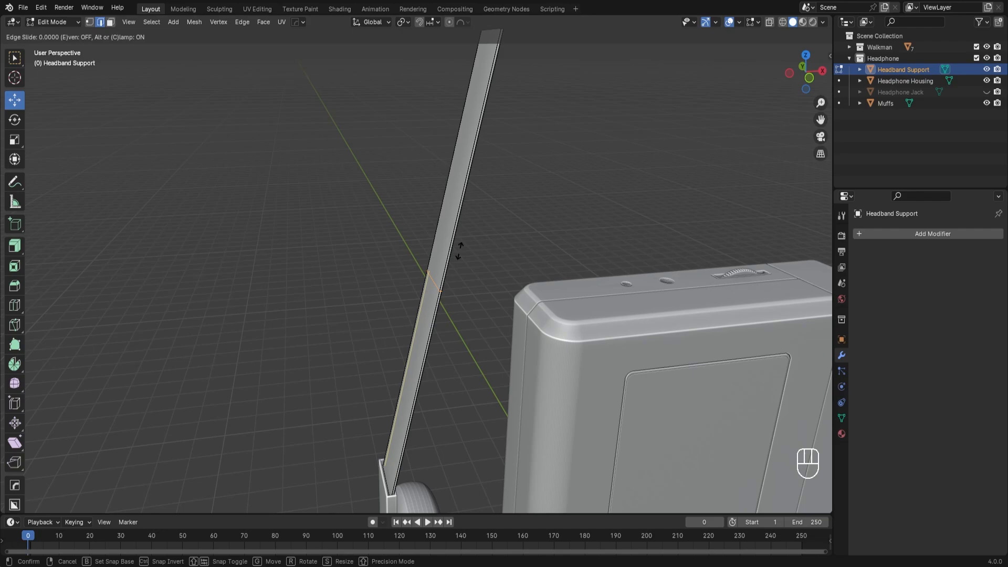
click(460, 251)
Step: Move the new middle edge loop outward along negative X and slightly up in front view to bend the strip
alt+middle_drag(498, 268, 482, 245)
scroll(481, 246, down, 1)
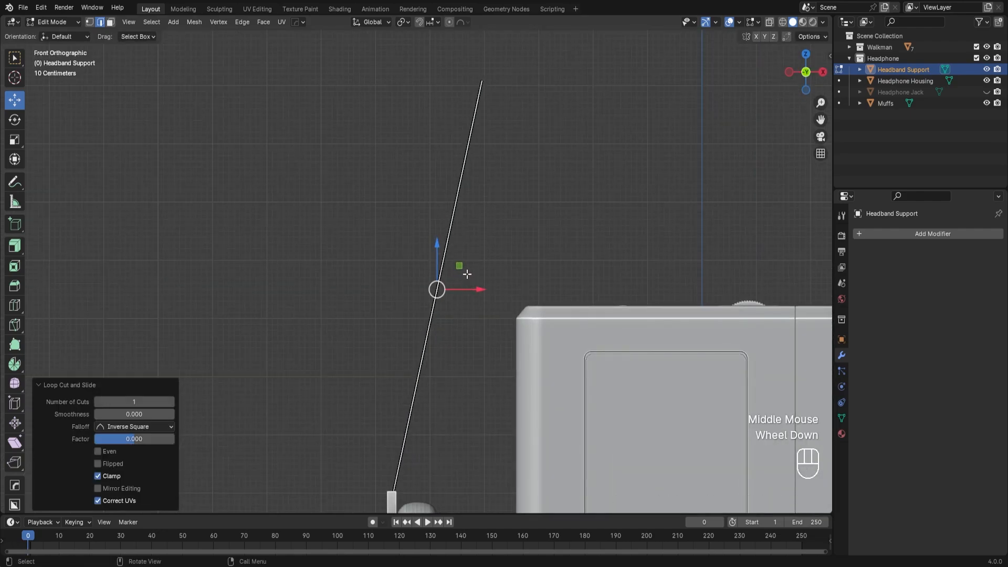
drag(460, 266, 431, 261)
Step: Move the strip's top vertices -0.63712 m in X and -0.10619 m in Z, and shift its middle vertices -0.05792 m in X
click(90, 22)
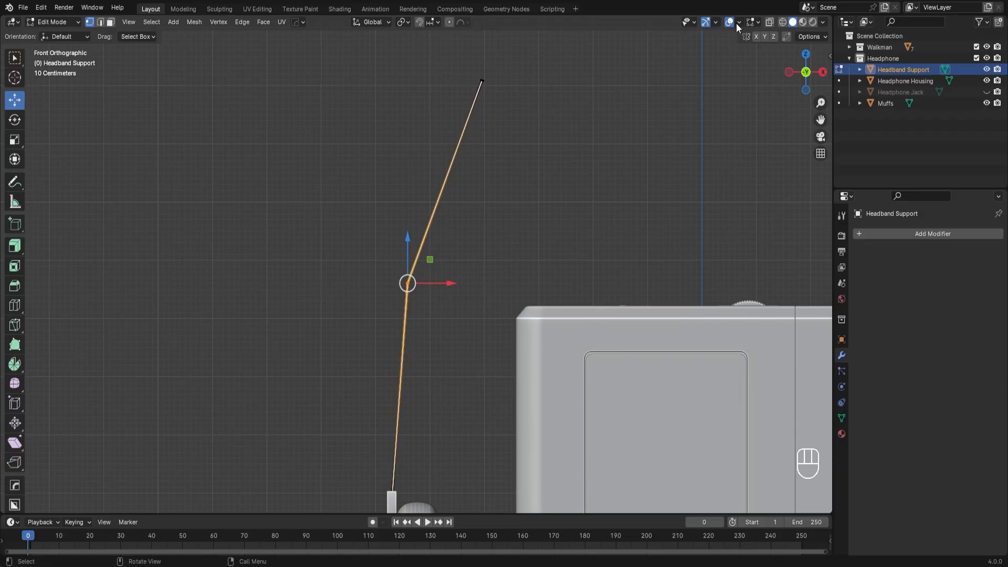
click(770, 21)
drag(450, 61, 530, 111)
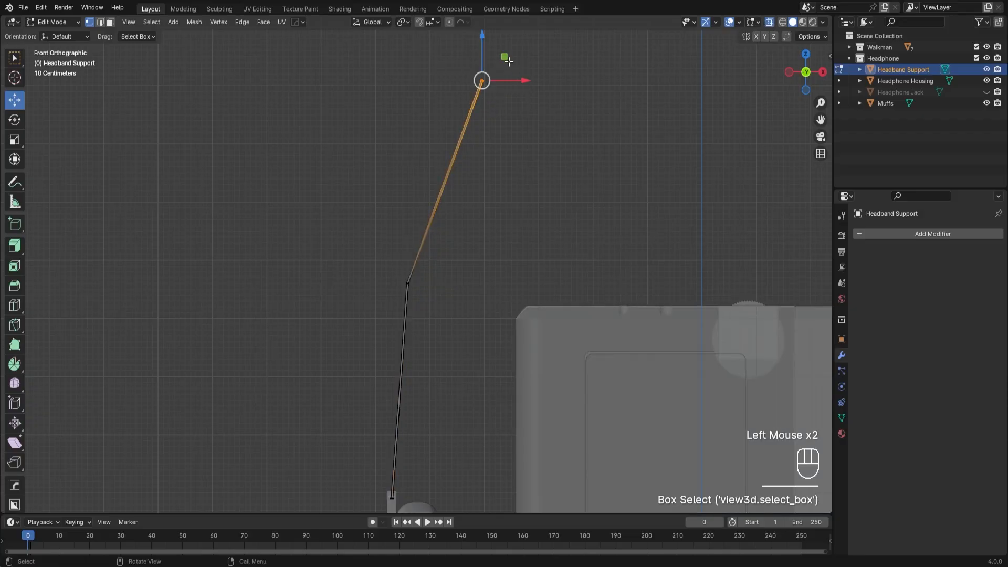
drag(505, 60, 473, 65)
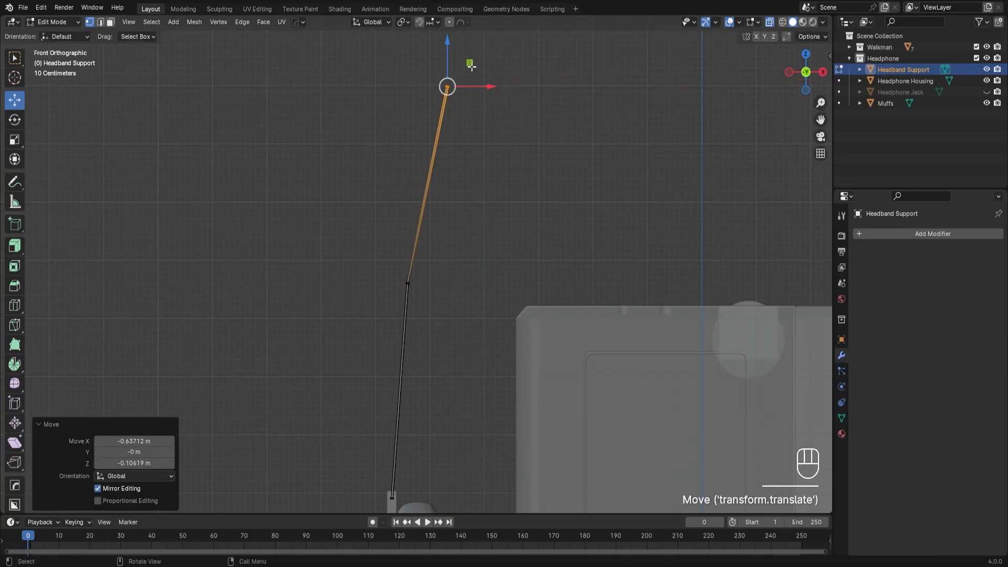
drag(381, 280, 441, 285)
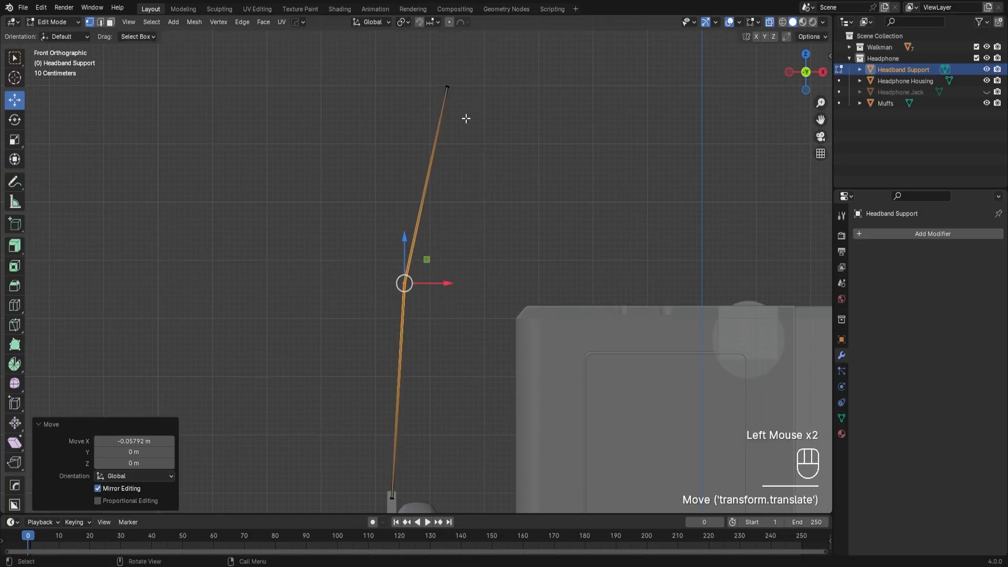
Step: Rotate the strip's top vertices 7.76° in front view and return to opaque shading
drag(420, 66, 473, 108)
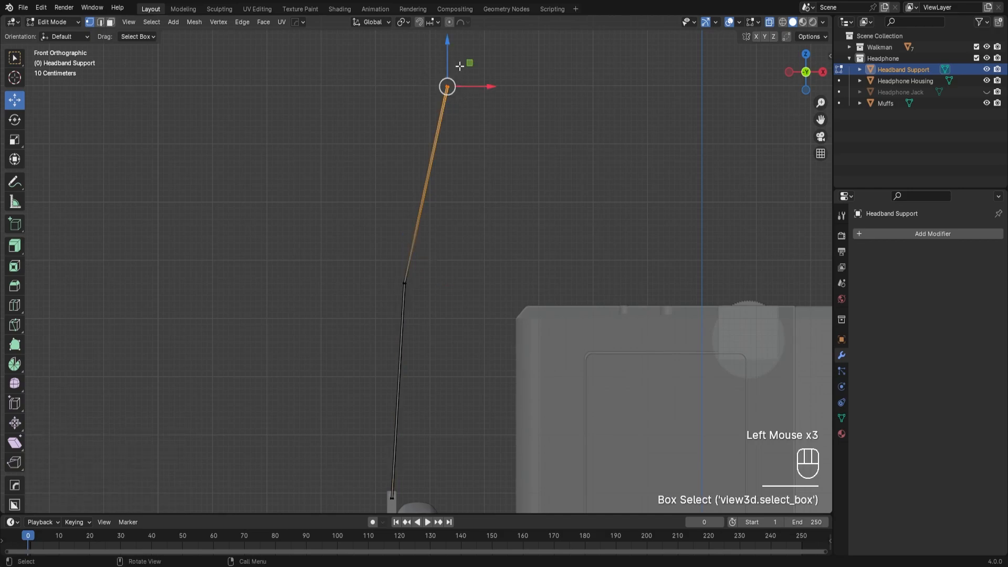
key(KP_Decimal)
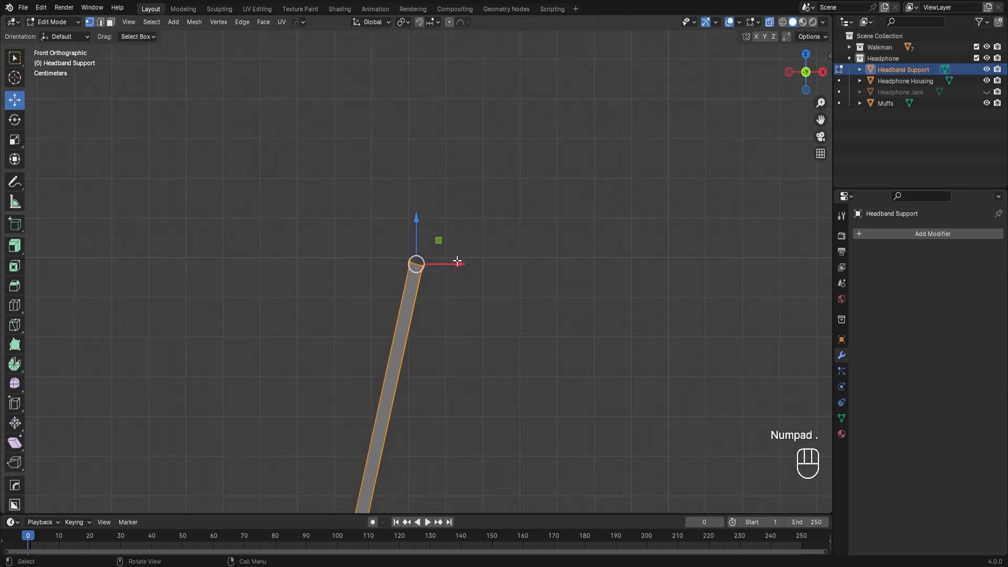
key(r)
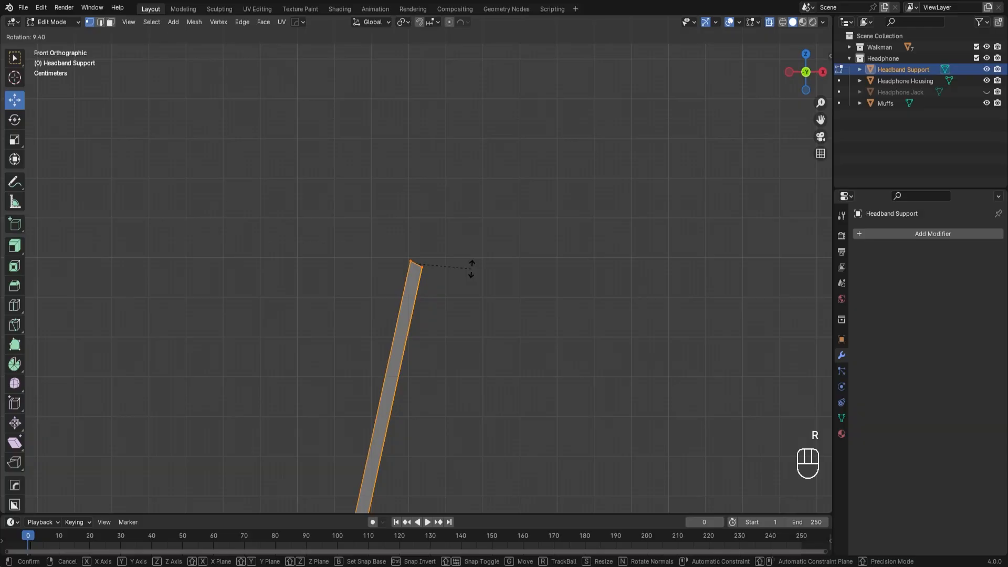
click(472, 268)
scroll(490, 269, down, 2)
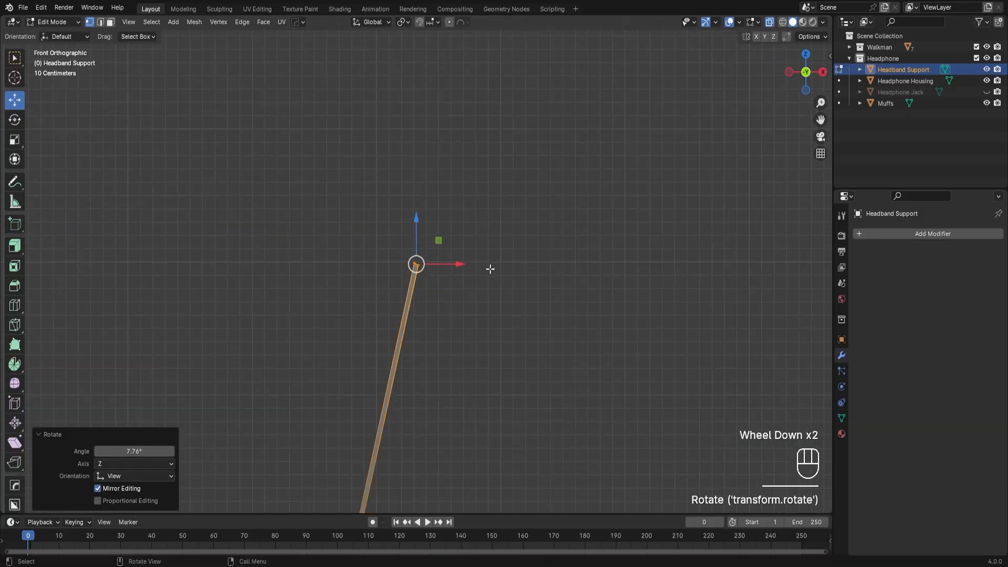
click(770, 23)
Step: Select the complete edge loop around the bend of the Headband Support in edge mode
scroll(518, 279, down, 2)
middle_drag(518, 279, 473, 409)
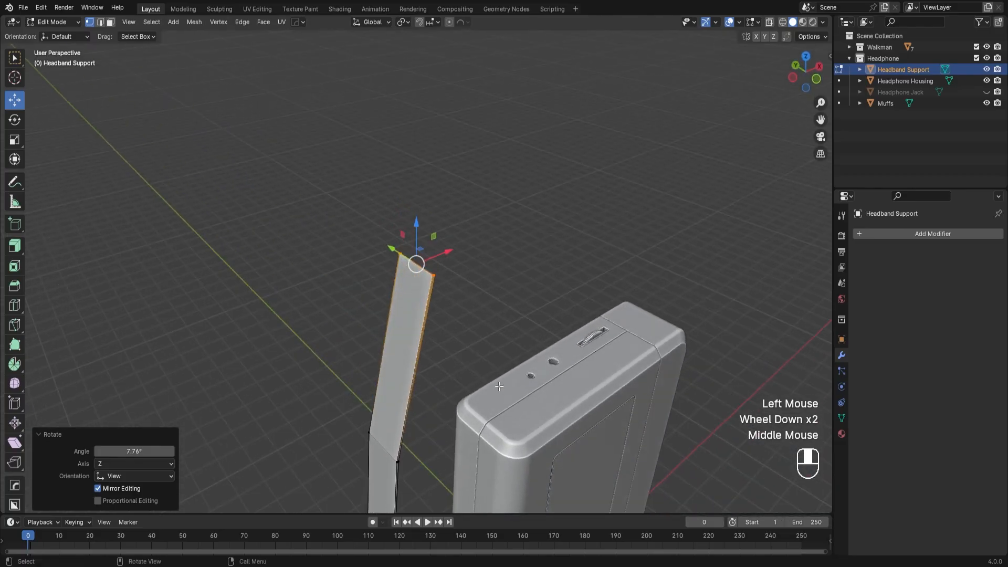
scroll(473, 410, up, 1)
click(100, 22)
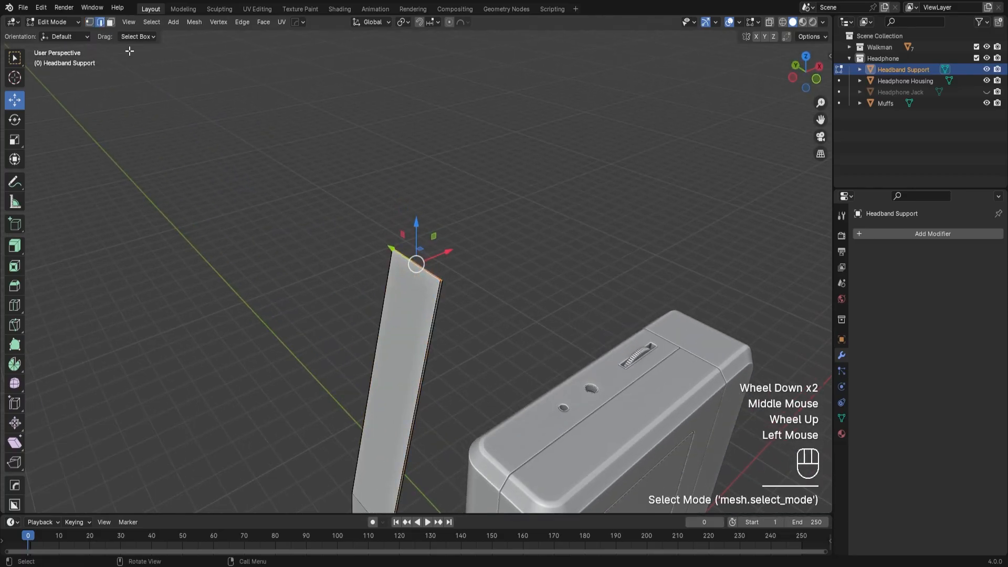
shift+middle_drag(488, 332, 400, 284)
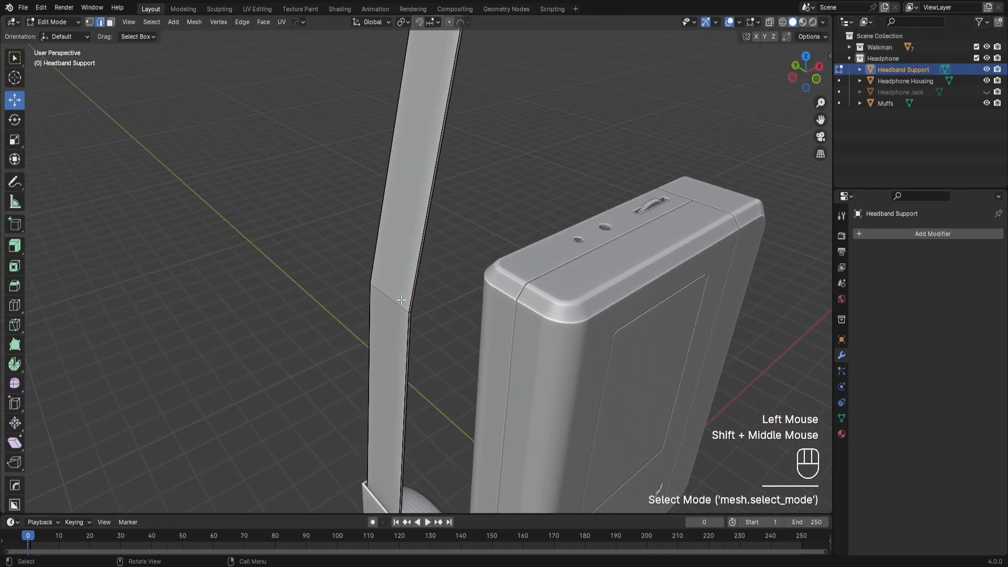
click(397, 305)
middle_drag(439, 322, 314, 285)
alt+shift+click(462, 348)
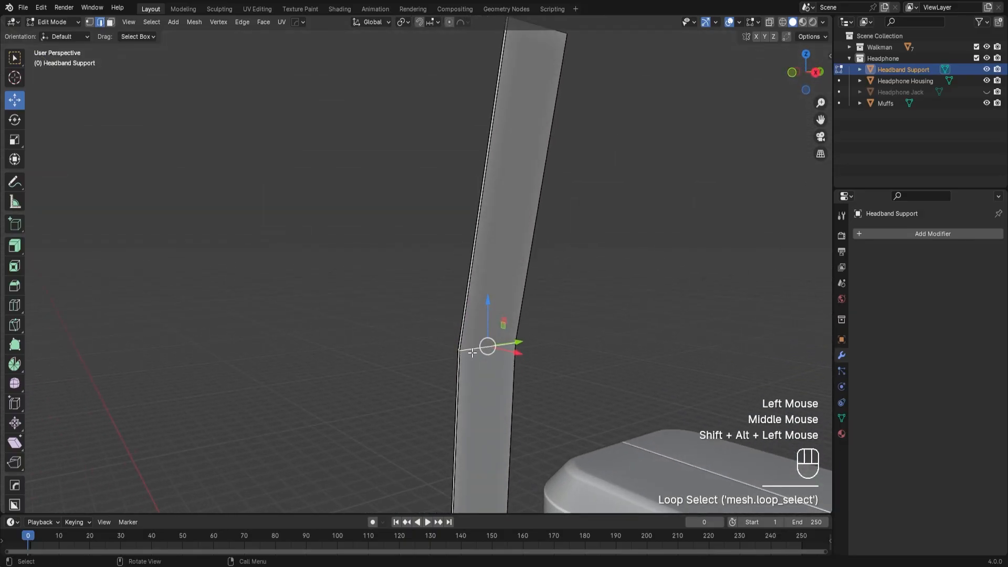
middle_drag(461, 349, 544, 360)
Step: Try beveling the bend's edge loop with 10 segments
key(ctrl+b)
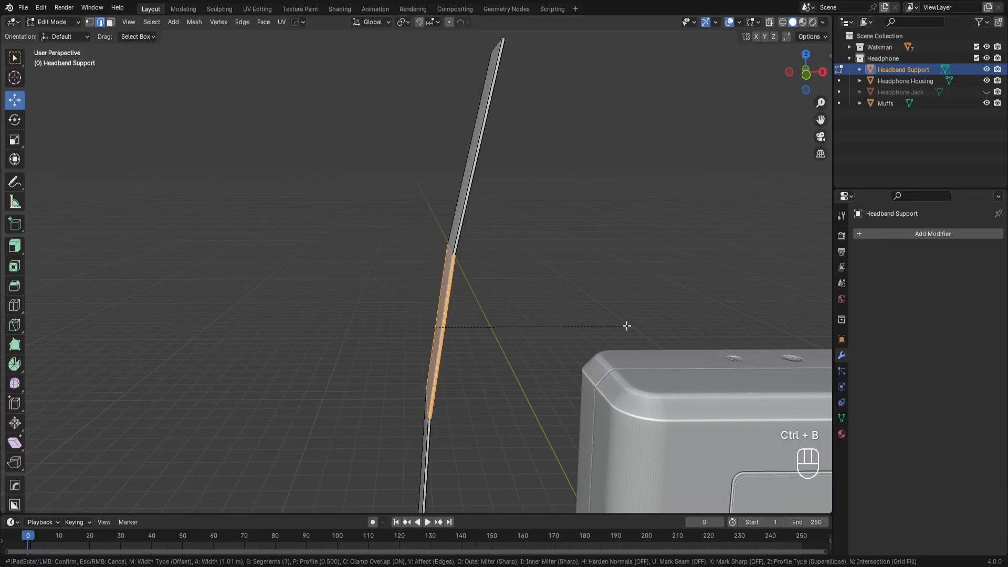
scroll(626, 326, up, 2)
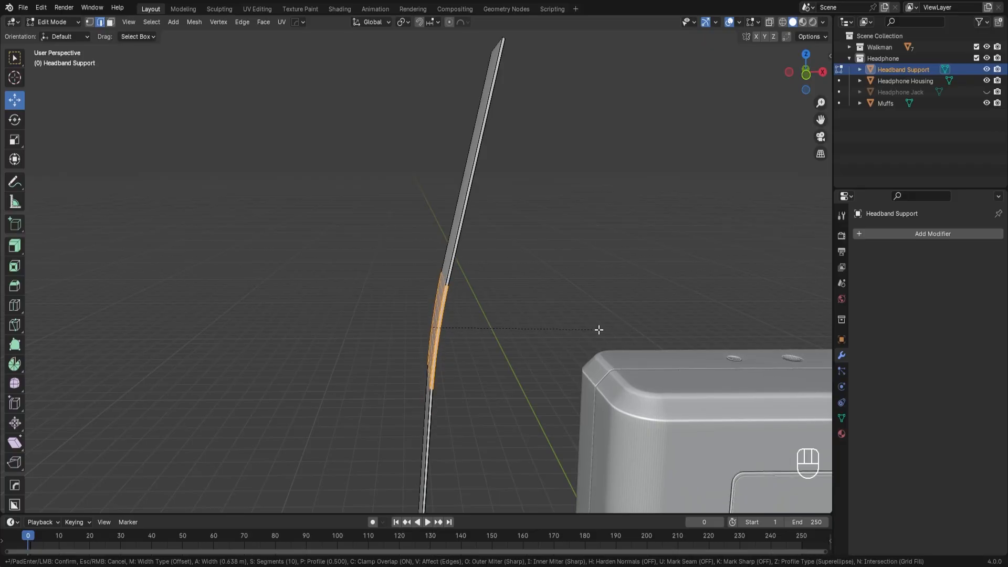
click(621, 340)
Step: Try a wider bevel on the bend's edge loop in front view, about 3.25 m wide with 5 segments
middle_drag(525, 323, 500, 301)
scroll(520, 325, down, 3)
scroll(512, 329, up, 1)
scroll(528, 320, up, 1)
scroll(553, 306, down, 2)
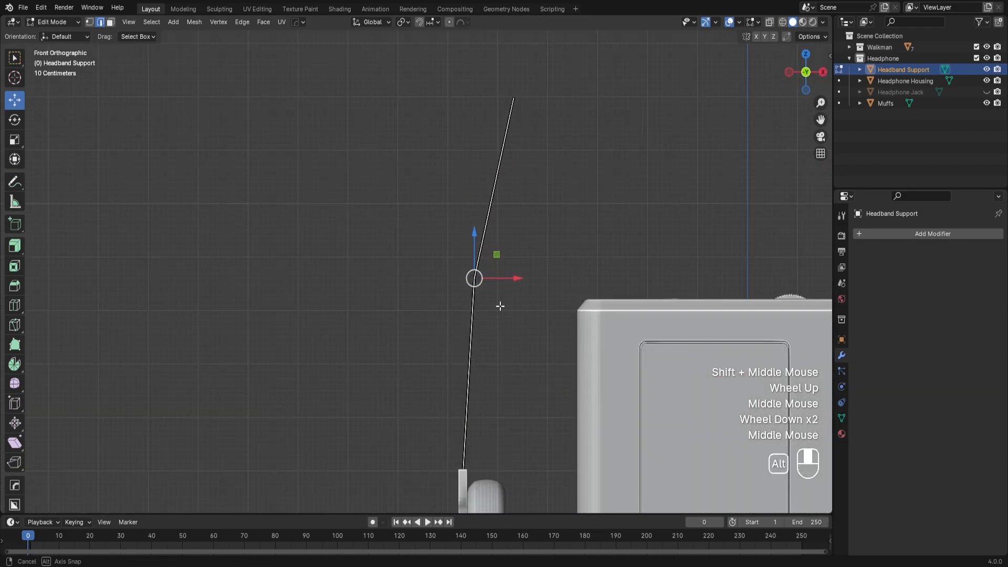
key(ctrl+b)
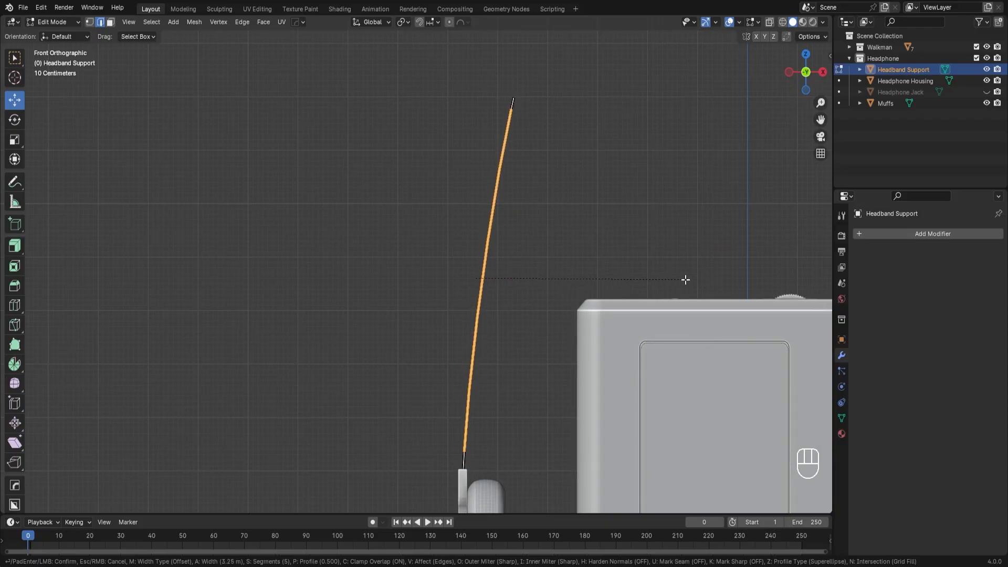
click(686, 280)
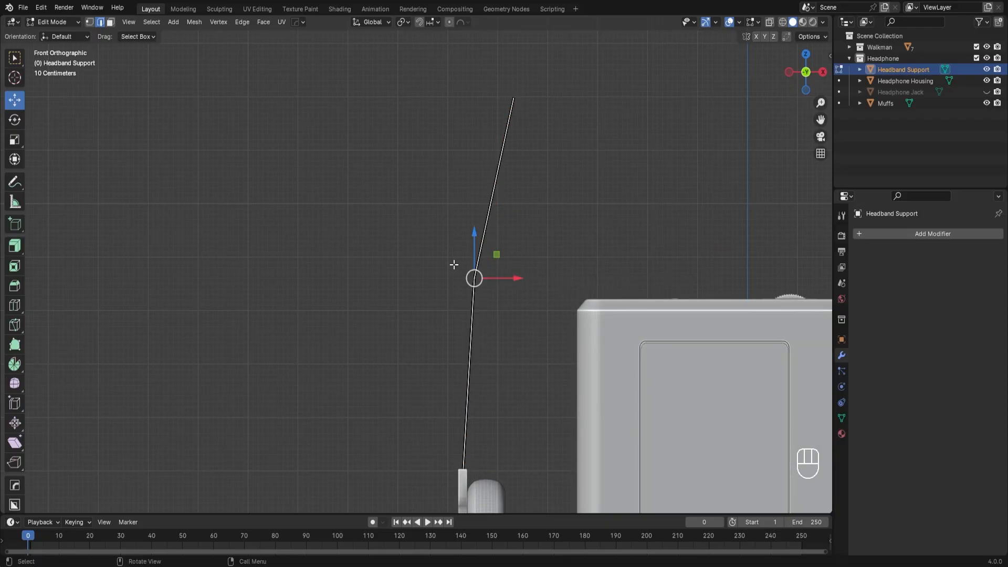
Step: Move the bend's edge loop -0.42052 m along X and bevel it 2.65 m wide with 16 segments into a smooth curve
drag(516, 281, 490, 278)
key(ctrl+b)
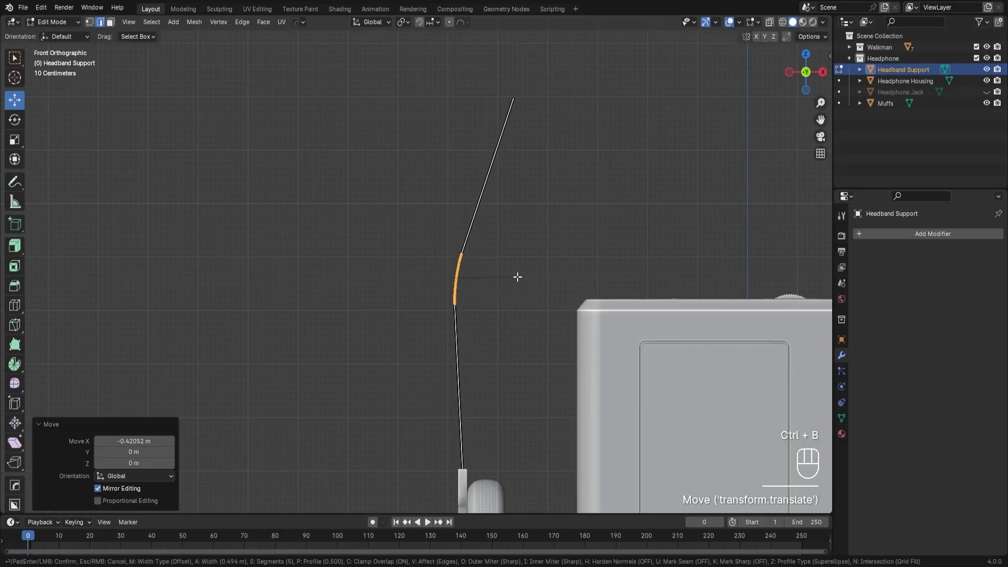
scroll(615, 276, up, 8)
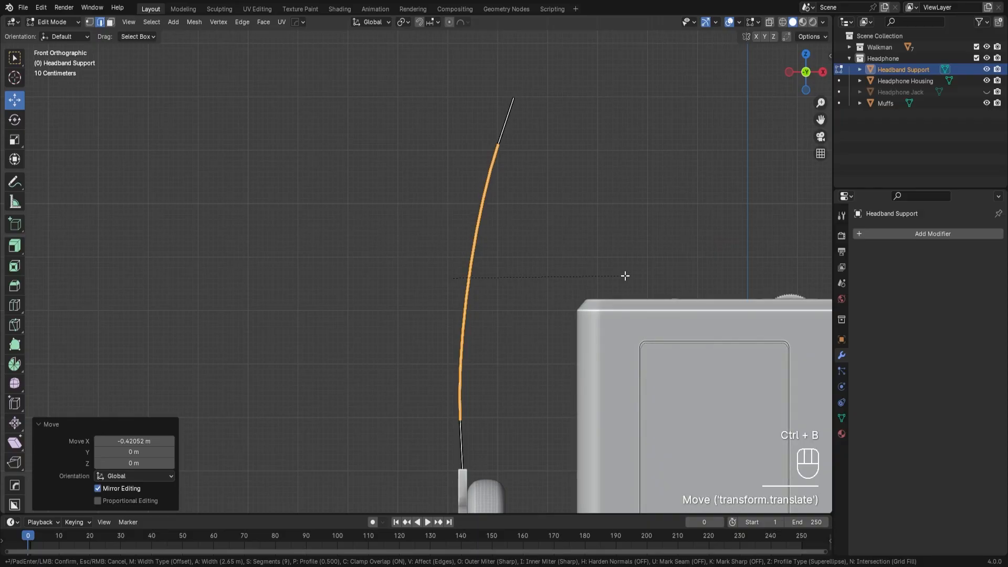
click(625, 276)
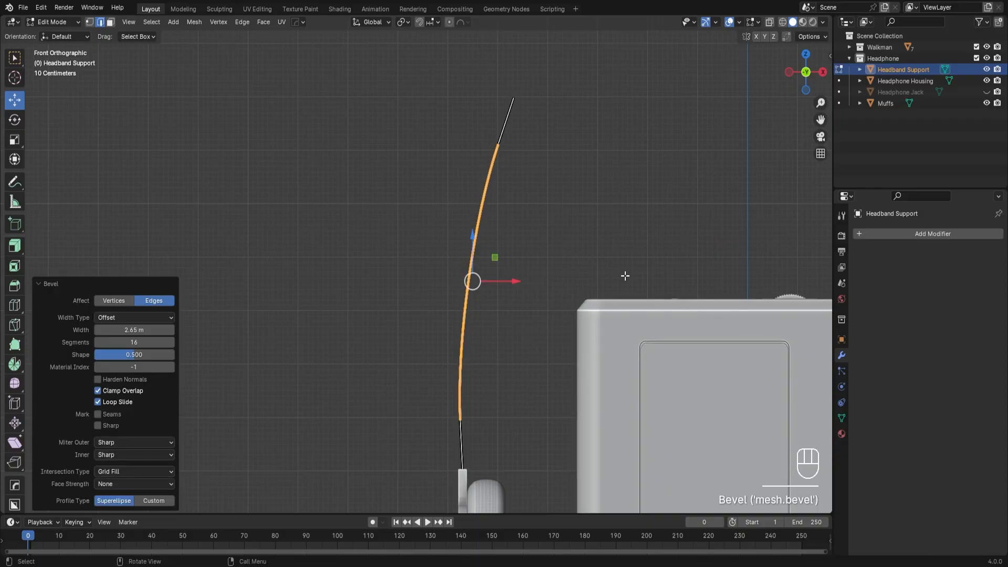
middle_drag(624, 275, 571, 320)
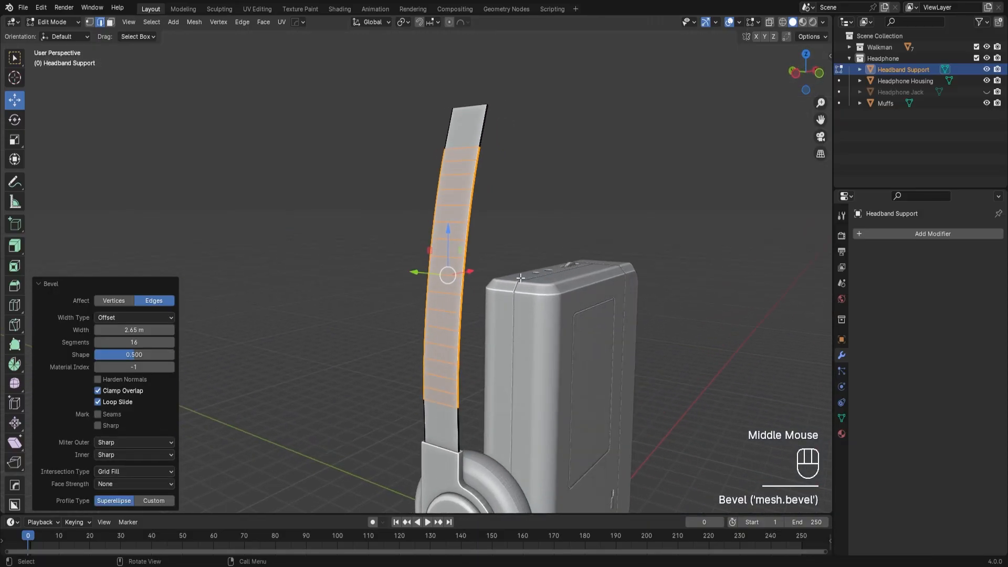
Step: Try widening the bevel around the Headband Support's bend beyond 3.25 m towards the strip's upper end, with 50 segments
scroll(521, 278, up, 2)
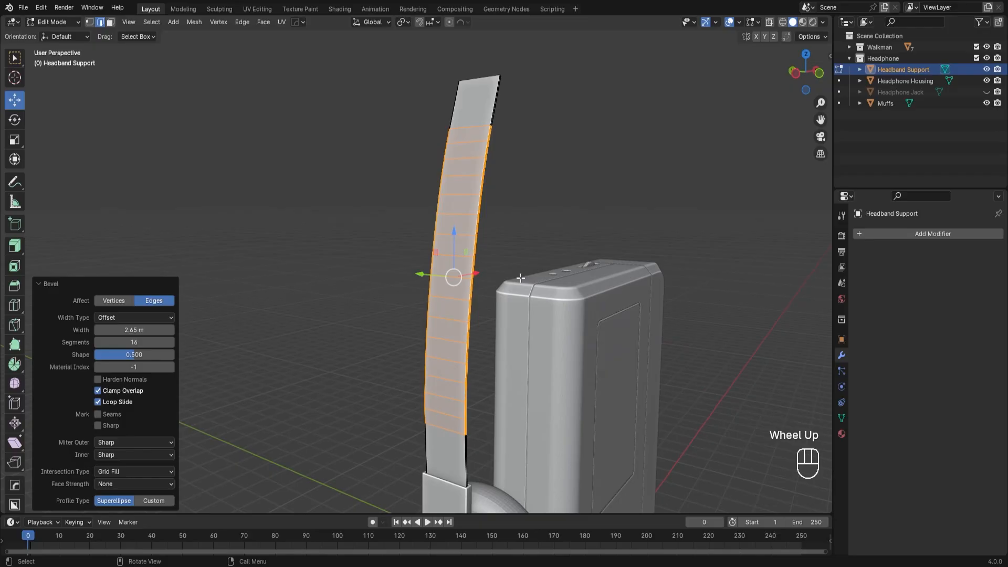
click(136, 330)
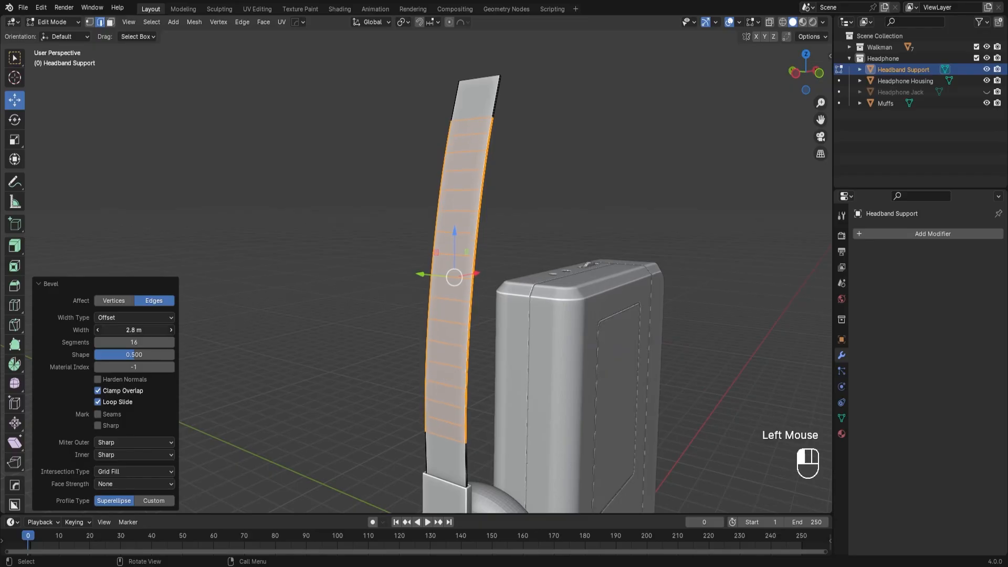
drag(135, 330, 143, 329)
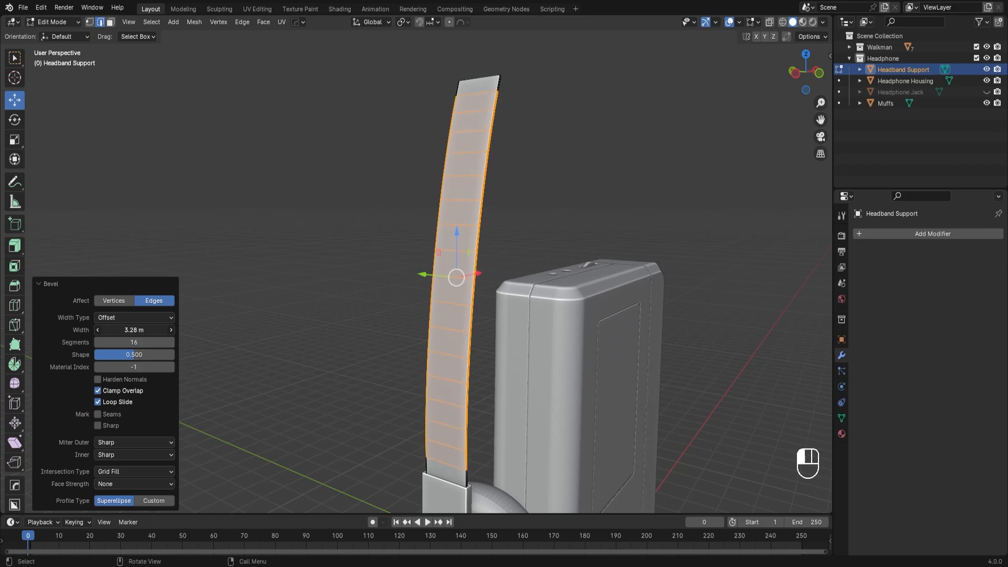
click(135, 342)
text(50)
key(Return)
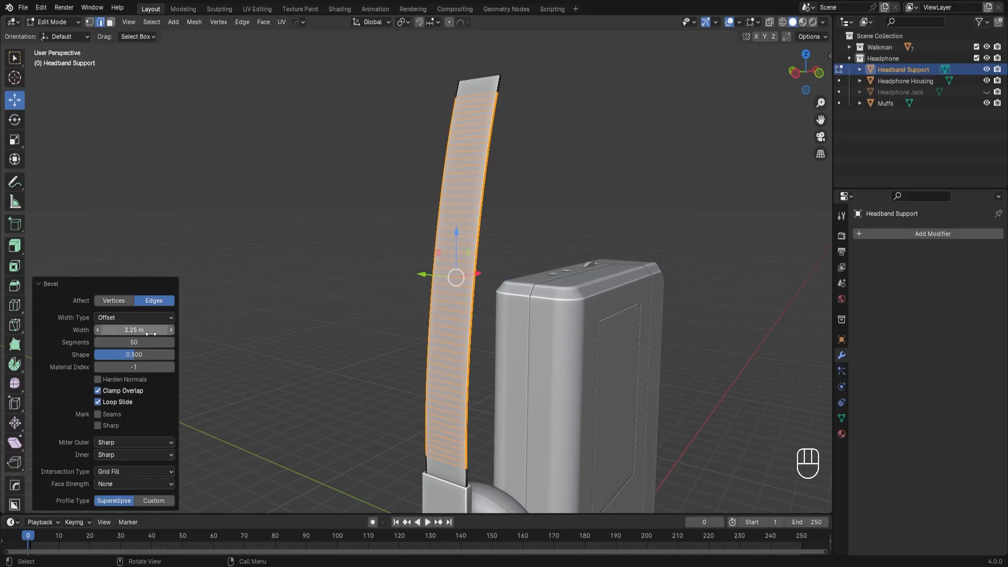
drag(137, 331, 186, 330)
click(516, 200)
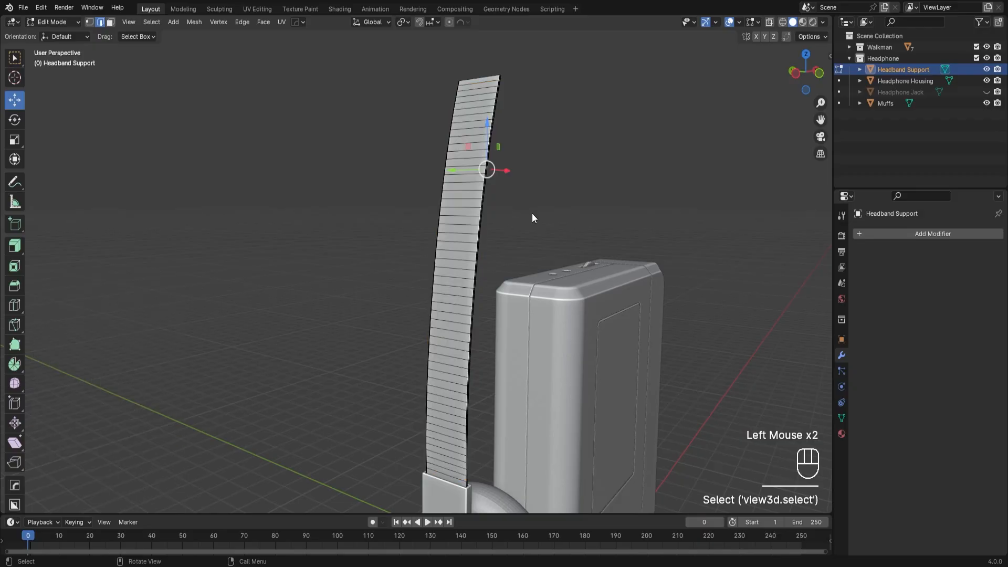
Step: Examine the beveled segments along the upper end and thin side of the Headband Support
middle_drag(532, 213, 512, 234)
alt+middle_drag(551, 164, 600, 234)
scroll(551, 181, up, 2)
shift+middle_drag(552, 180, 538, 279)
scroll(540, 223, up, 3)
middle_drag(538, 225, 456, 241)
scroll(553, 252, up, 4)
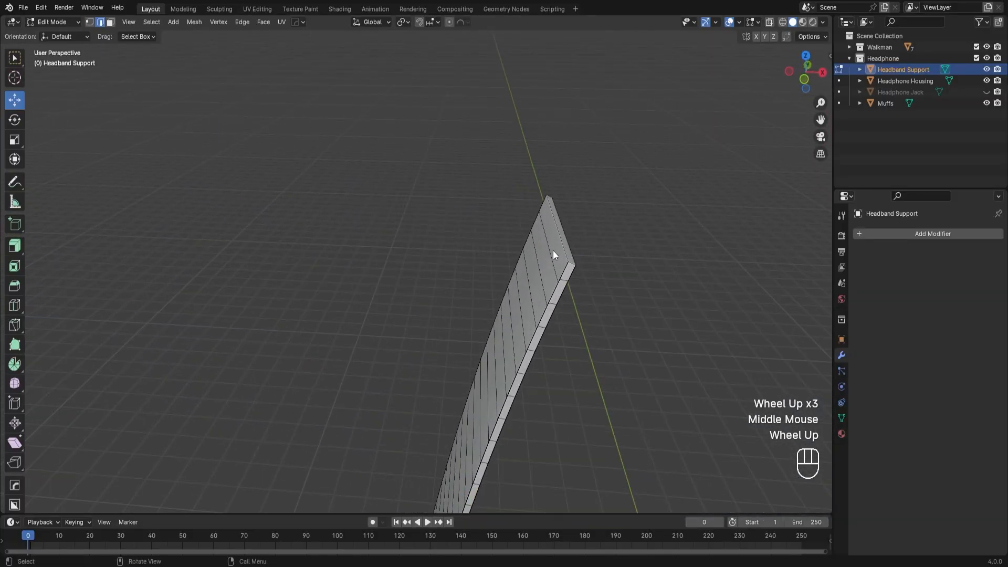
middle_drag(583, 273, 604, 266)
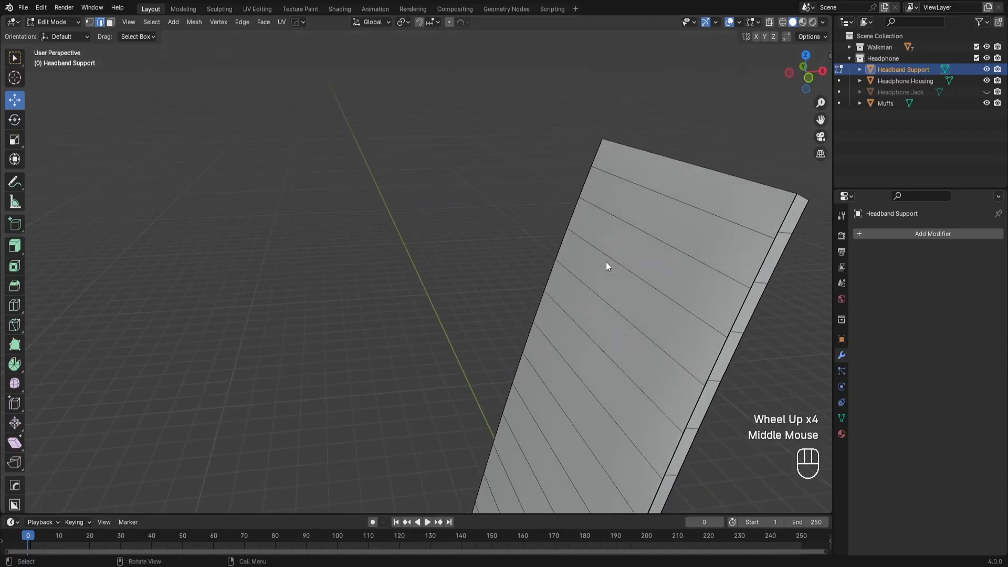
scroll(606, 262, up, 1)
shift+middle_drag(681, 252, 650, 256)
scroll(649, 252, up, 1)
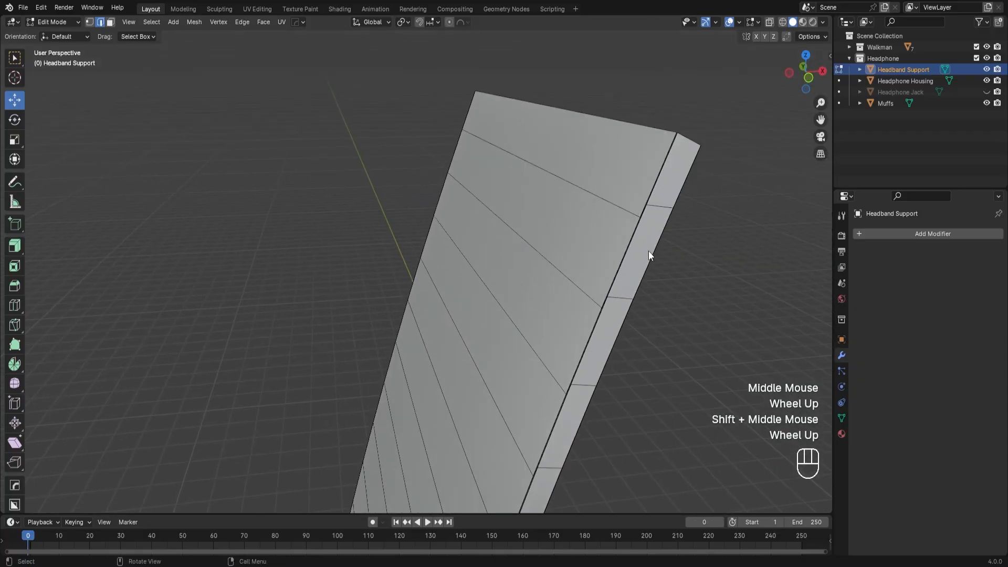
scroll(642, 230, down, 2)
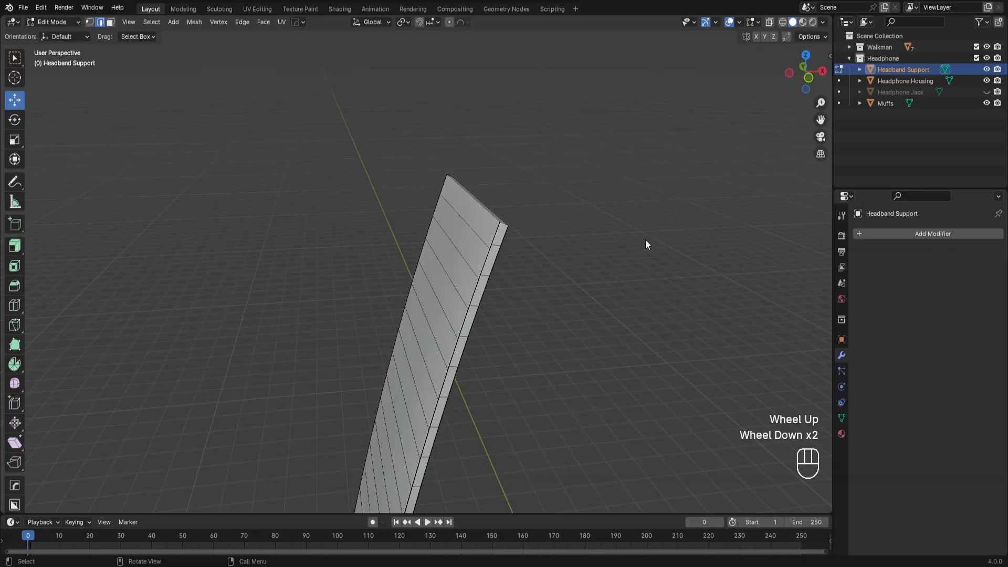
middle_drag(493, 398, 427, 364)
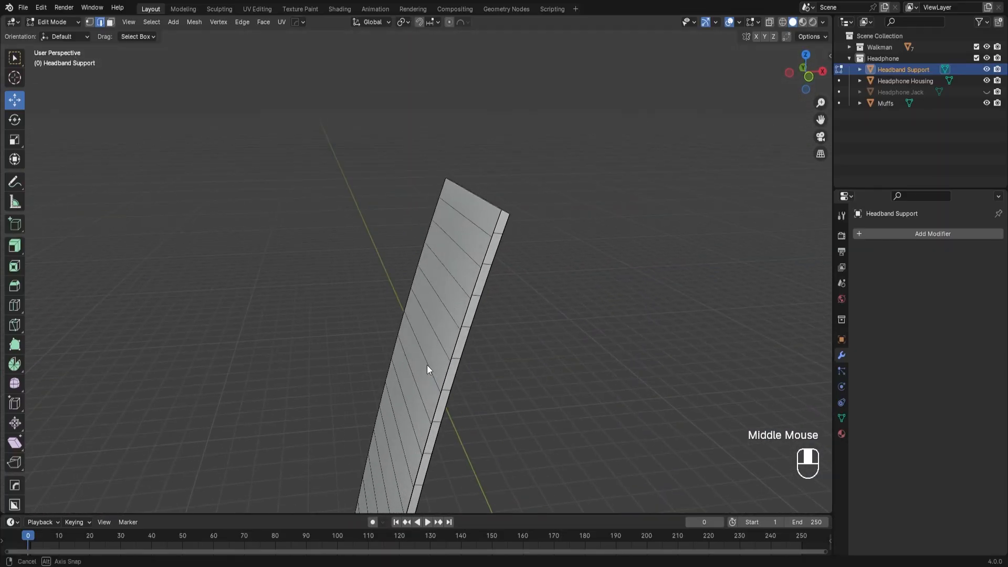
Step: Undo the bevel on the Headband Support, going back to the single sharp bend
key(ctrl+z)
key(ctrl+z)
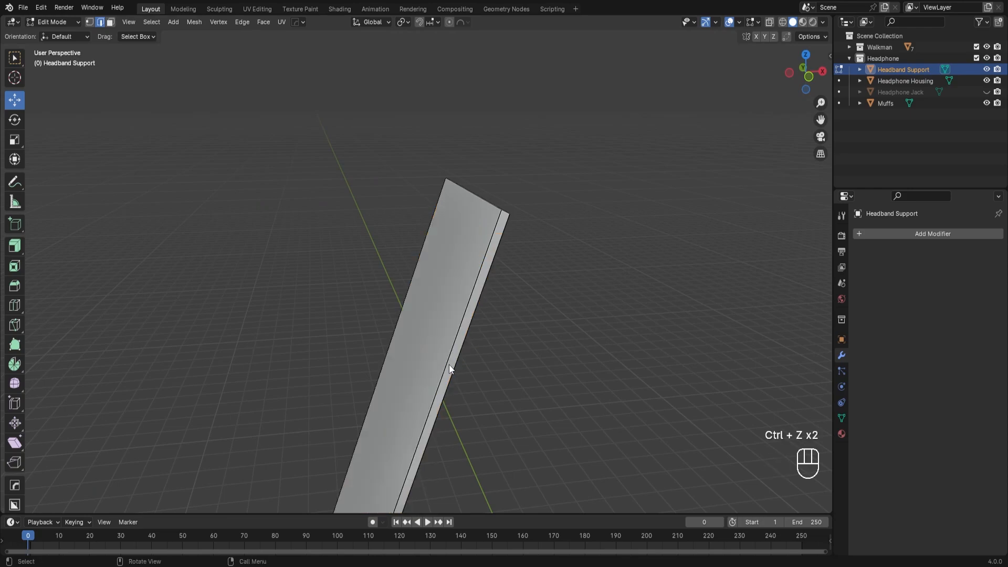
scroll(457, 368, down, 3)
shift+middle_drag(466, 370, 491, 319)
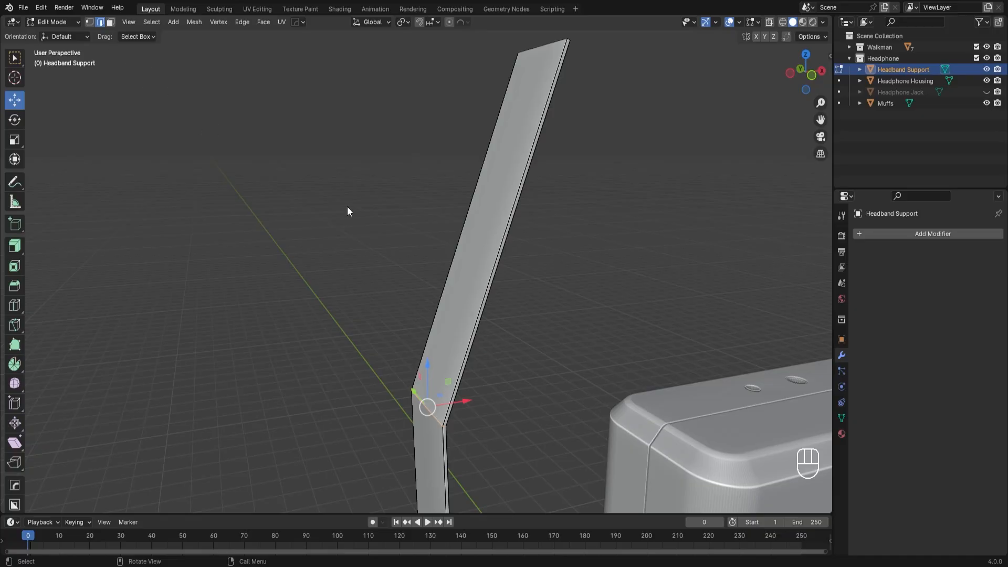
Step: Select all vertices of the Headband Support in vertex mode and merge them by distance
key(1)
key(a)
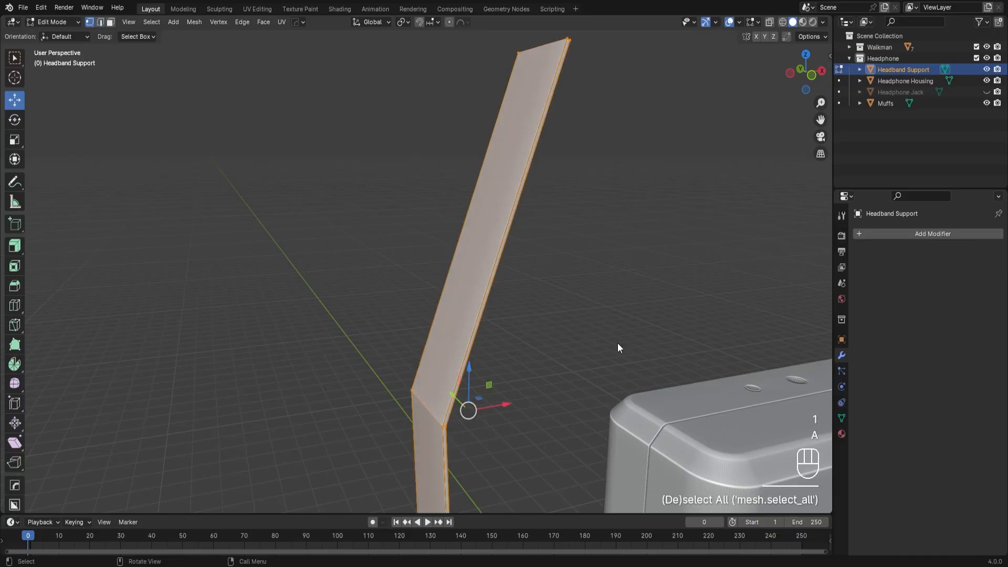
scroll(574, 358, up, 1)
shift+middle_drag(575, 358, 553, 205)
right_click(448, 332)
mouse_move(439, 482)
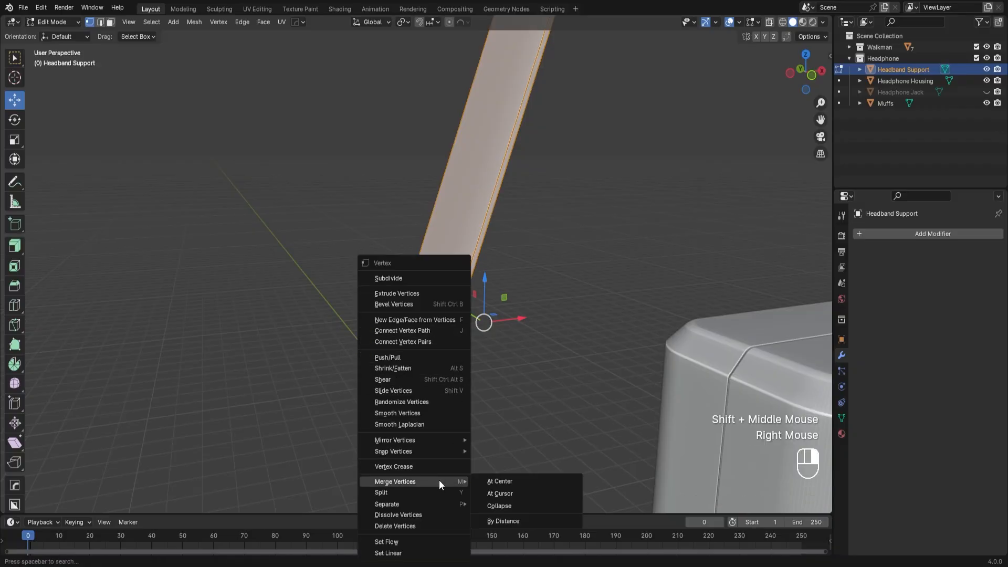
click(544, 523)
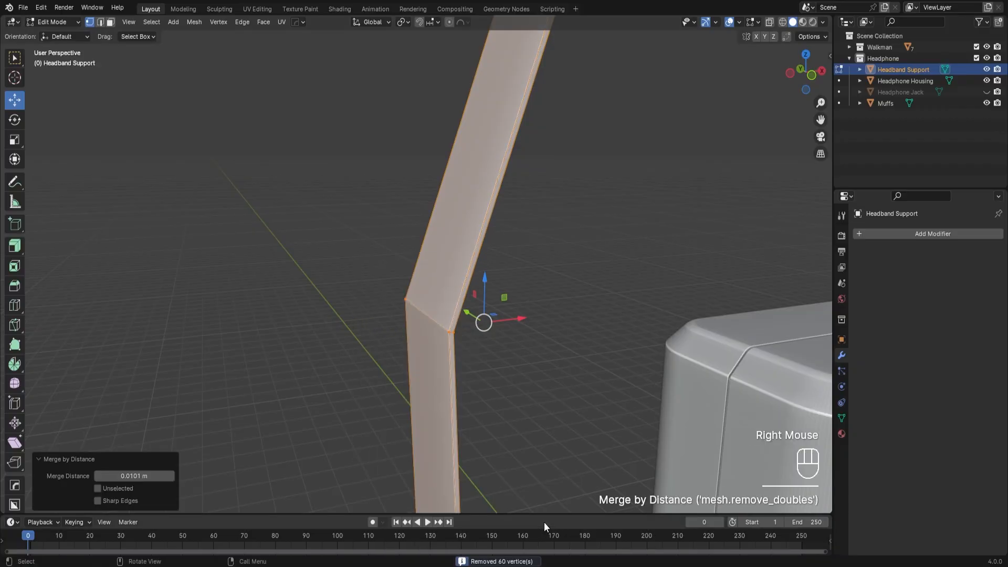
Step: Set the merge distance for the Headband Support's vertices to 0.0301 m
click(171, 477)
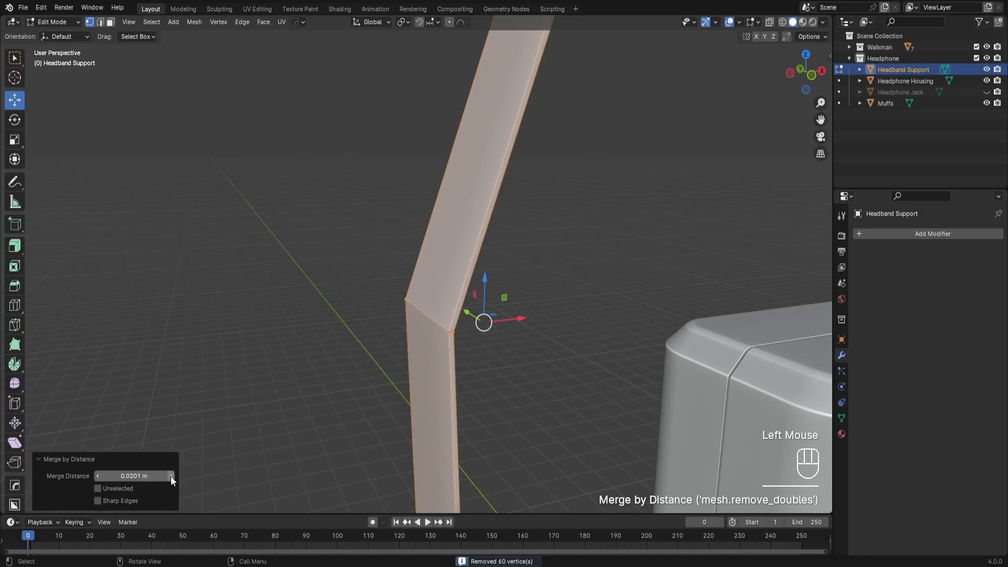
click(171, 477)
scroll(213, 444, down, 4)
scroll(276, 431, up, 2)
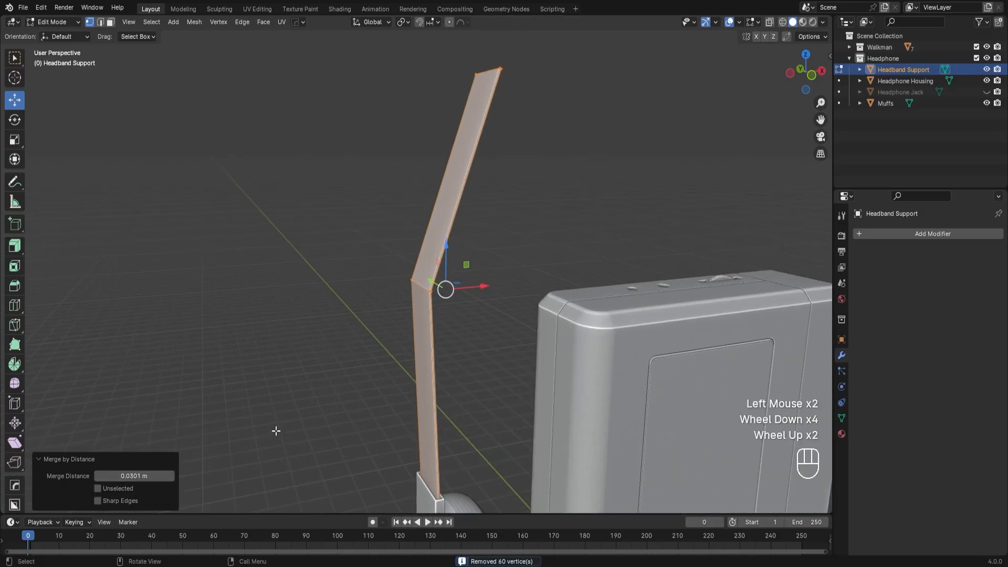
click(171, 476)
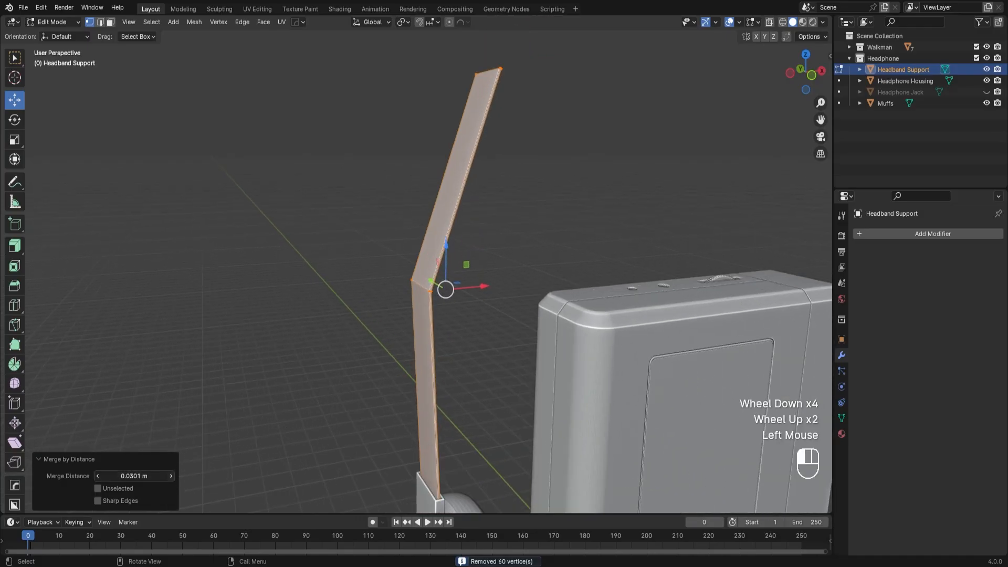
click(171, 476)
click(96, 476)
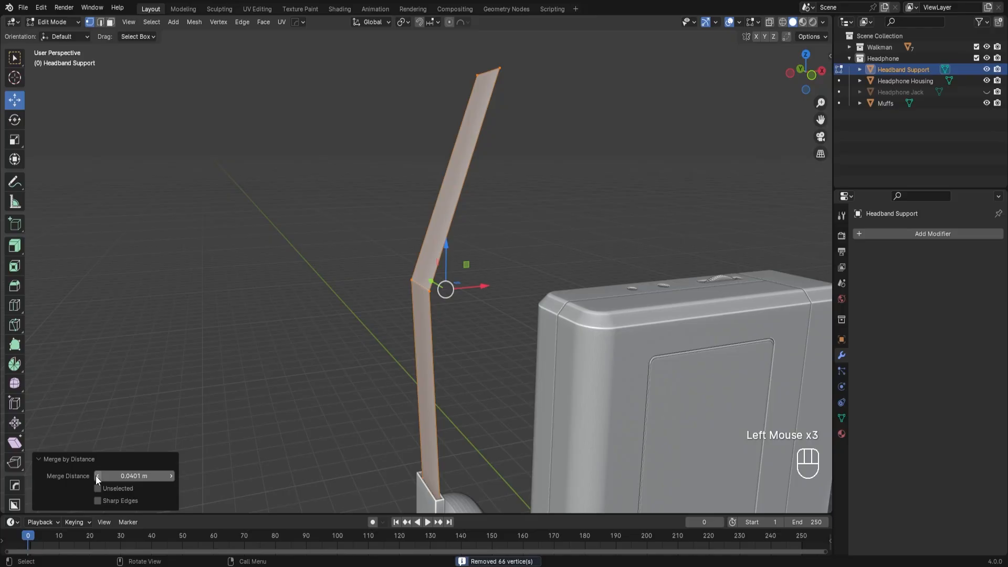
click(96, 476)
scroll(469, 338, up, 5)
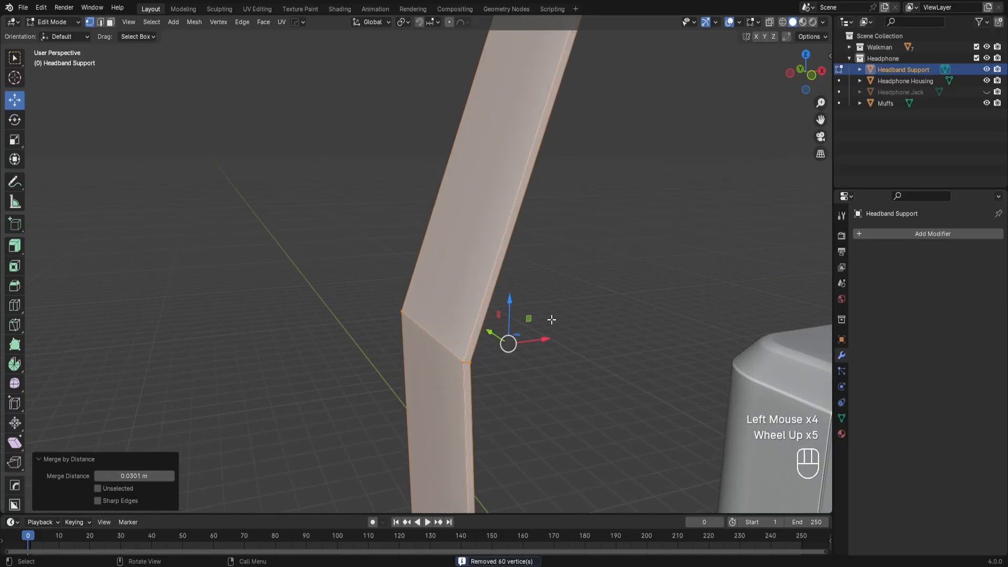
Step: Switch to edge mode, try loop-selecting the edges around the bend of the Headband Support, and clear the selection
middle_drag(469, 337, 565, 321)
scroll(415, 390, down, 2)
scroll(415, 391, down, 1)
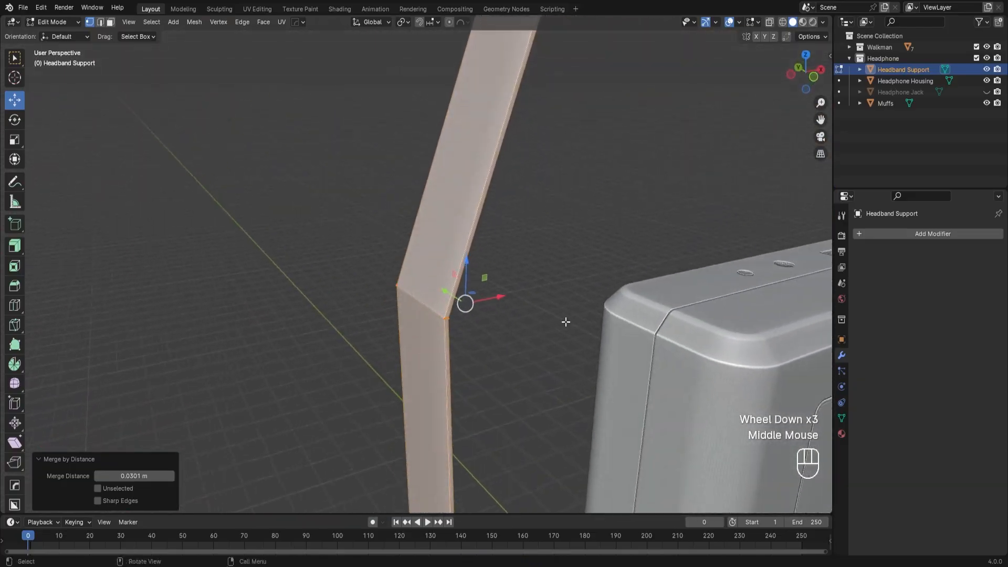
click(101, 23)
scroll(520, 367, up, 2)
click(537, 385)
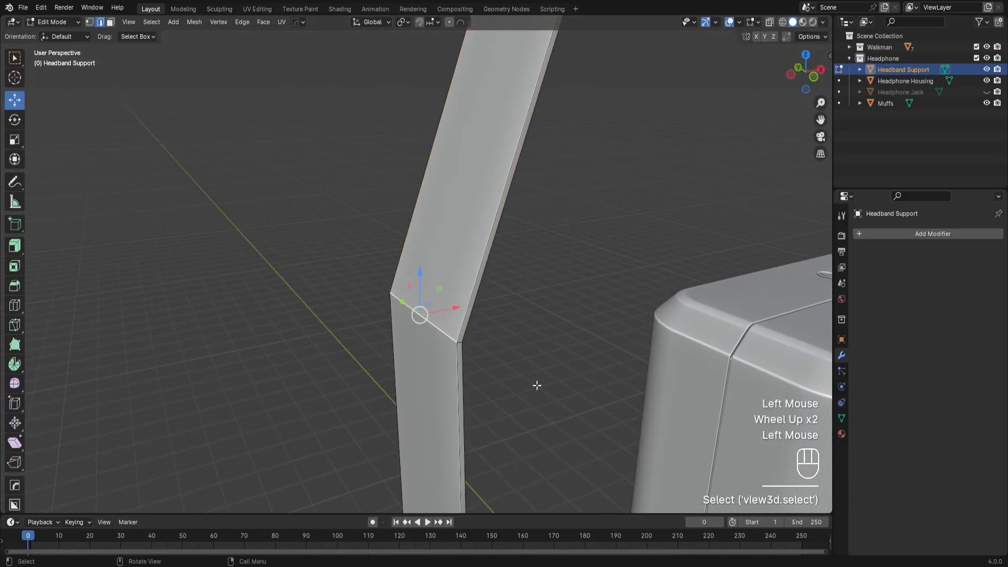
middle_drag(536, 385, 497, 372)
alt+click(456, 352)
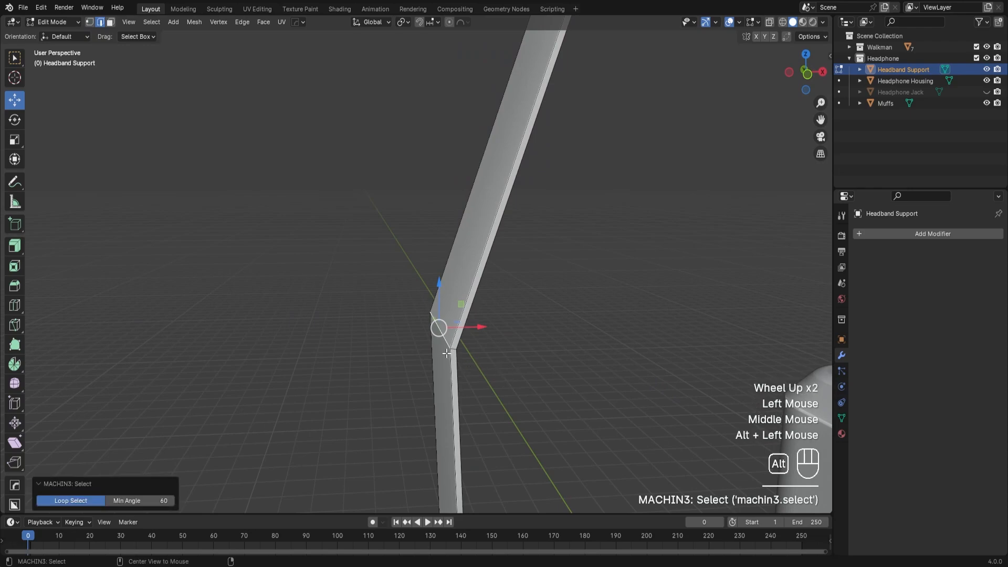
alt+click(453, 348)
click(532, 371)
Step: Select the complete edge loop across the front, sides and back of the Headband Support's bend
scroll(487, 372, up, 2)
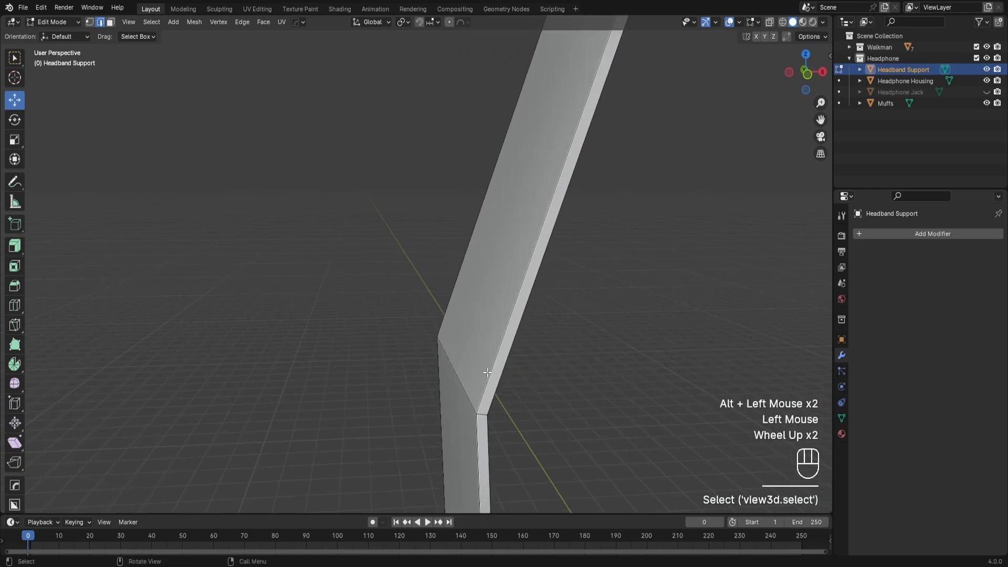
click(488, 416)
middle_drag(515, 441, 434, 370)
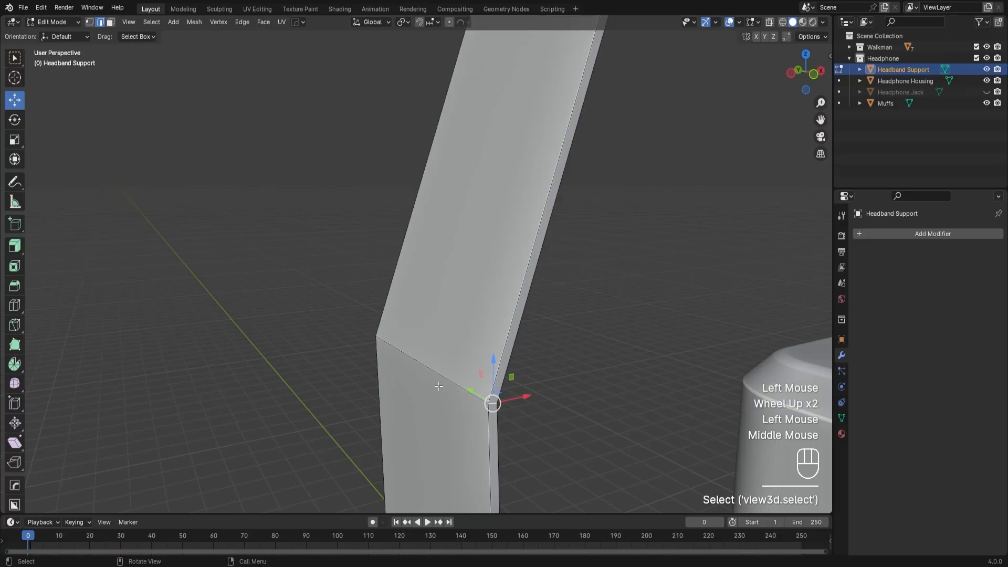
alt+click(433, 370)
alt+shift+click(432, 373)
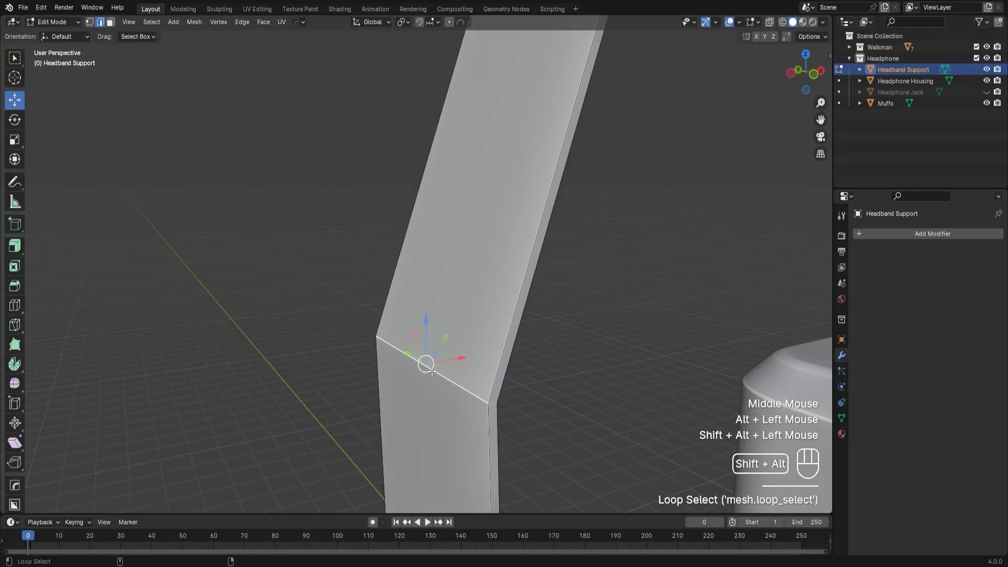
middle_drag(398, 387, 424, 392)
scroll(550, 427, down, 3)
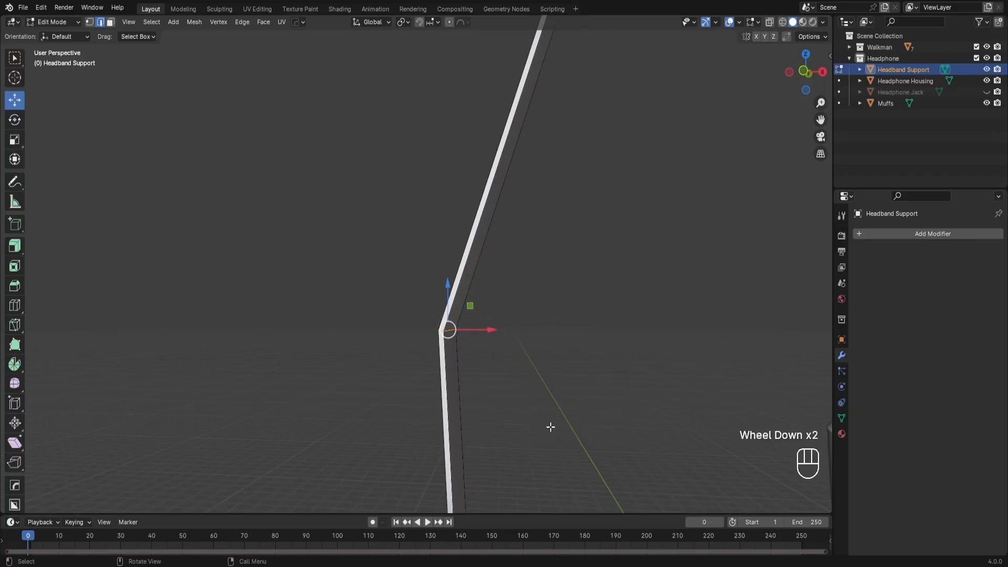
Step: Bevel the bend's edge loop about 3.36 m wide with 50 segments into a smooth curve
key(ctrl+b)
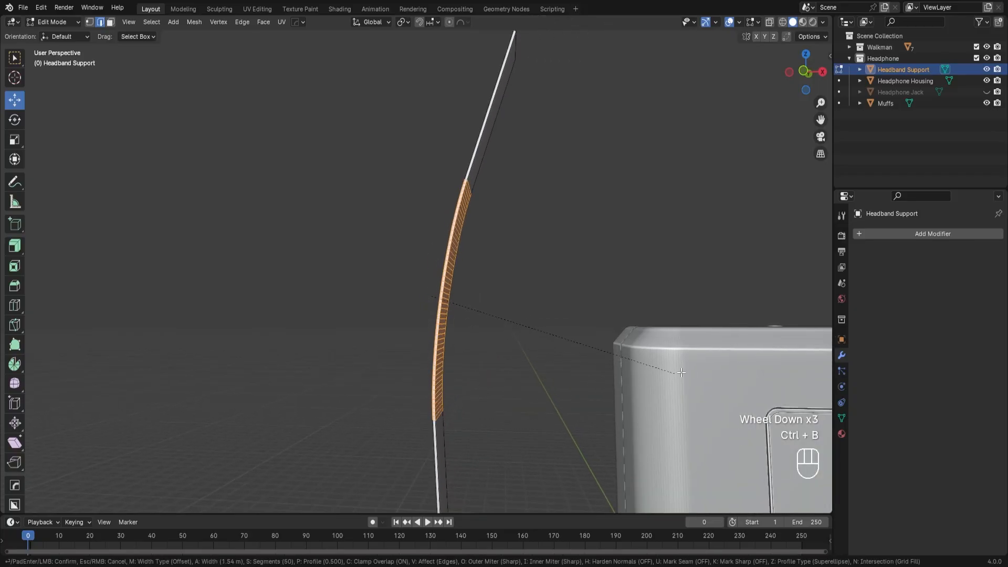
click(812, 329)
middle_drag(812, 329, 496, 213)
scroll(558, 227, down, 2)
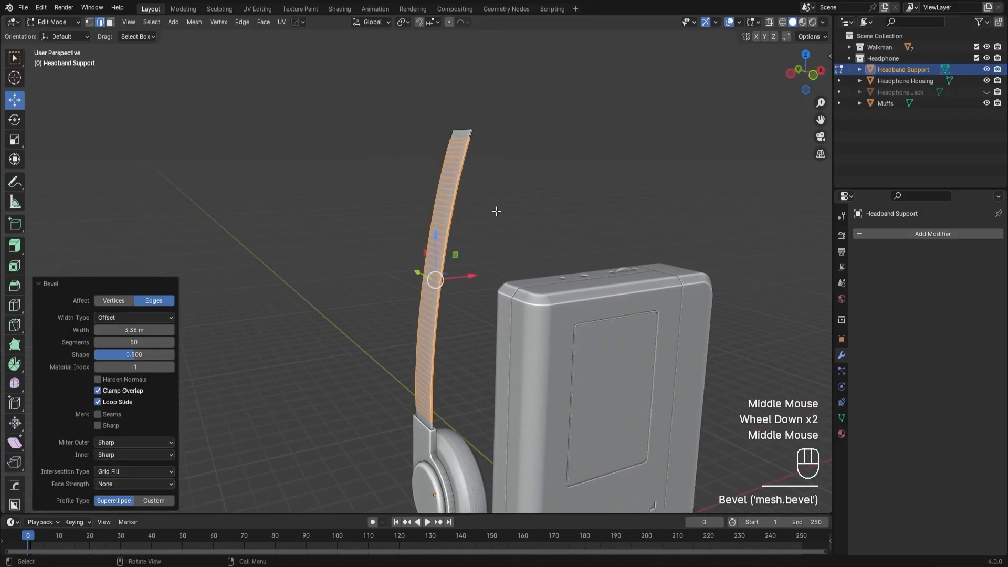
Step: Select the two short corner edges at the upper free end of the Headband Support
scroll(516, 157, up, 4)
shift+middle_drag(516, 156, 536, 80)
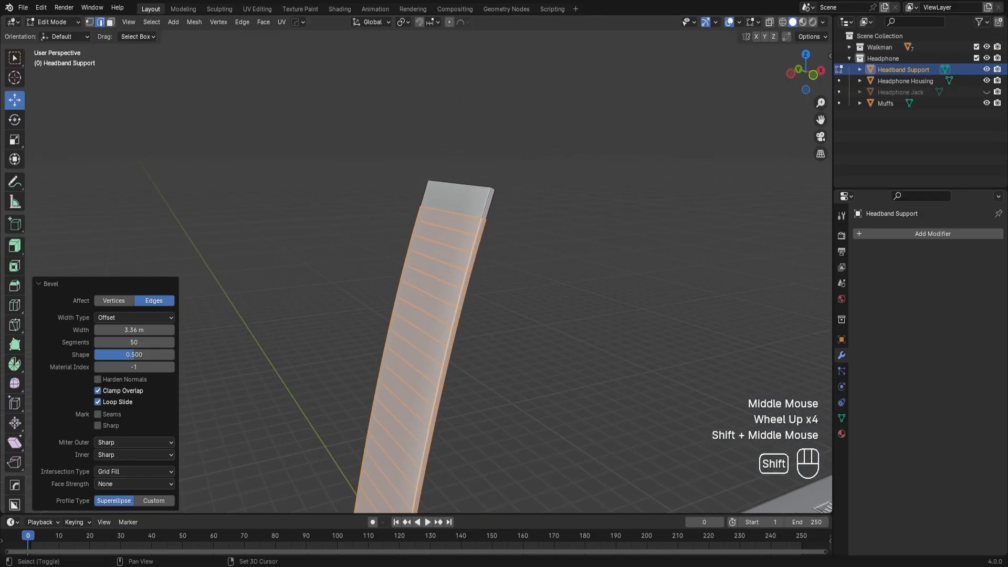
scroll(525, 155, up, 6)
middle_click(593, 178)
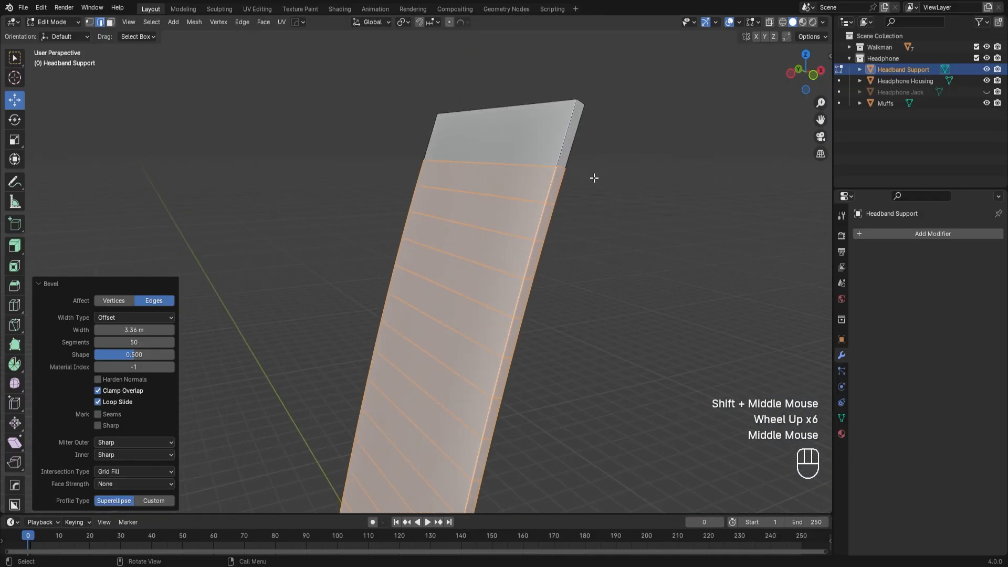
click(576, 191)
middle_drag(577, 193, 578, 220)
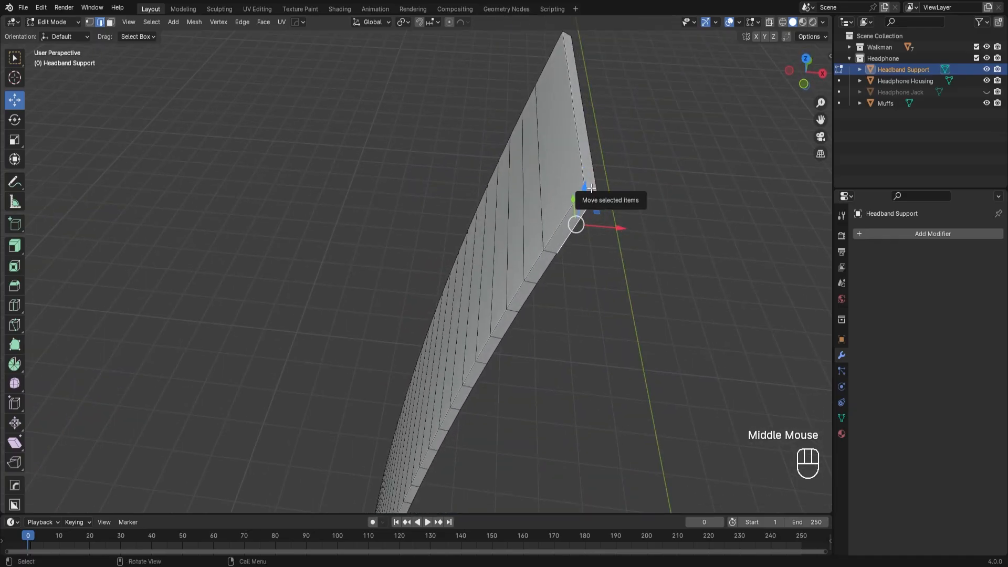
middle_drag(557, 132, 498, 56)
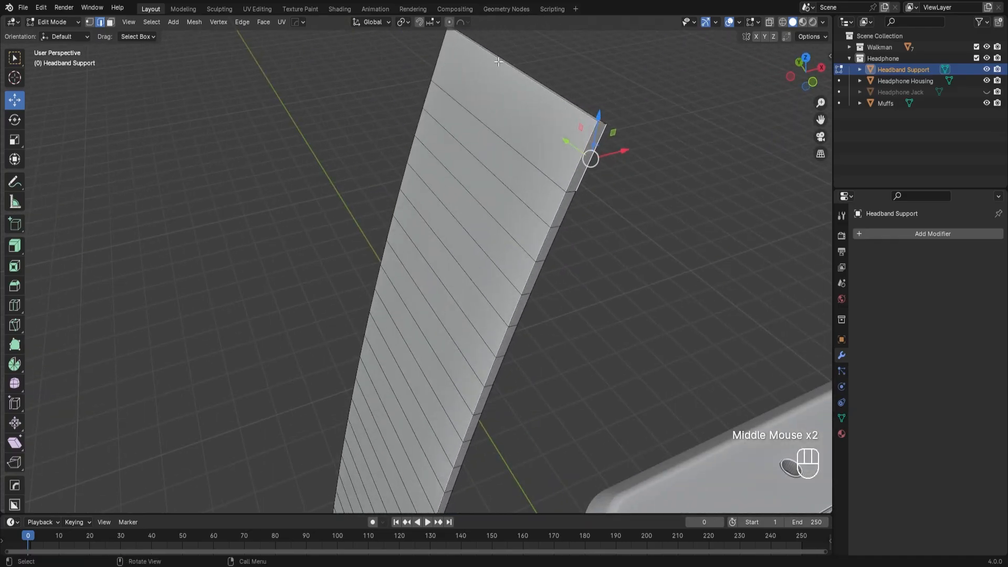
middle_drag(644, 161, 539, 210)
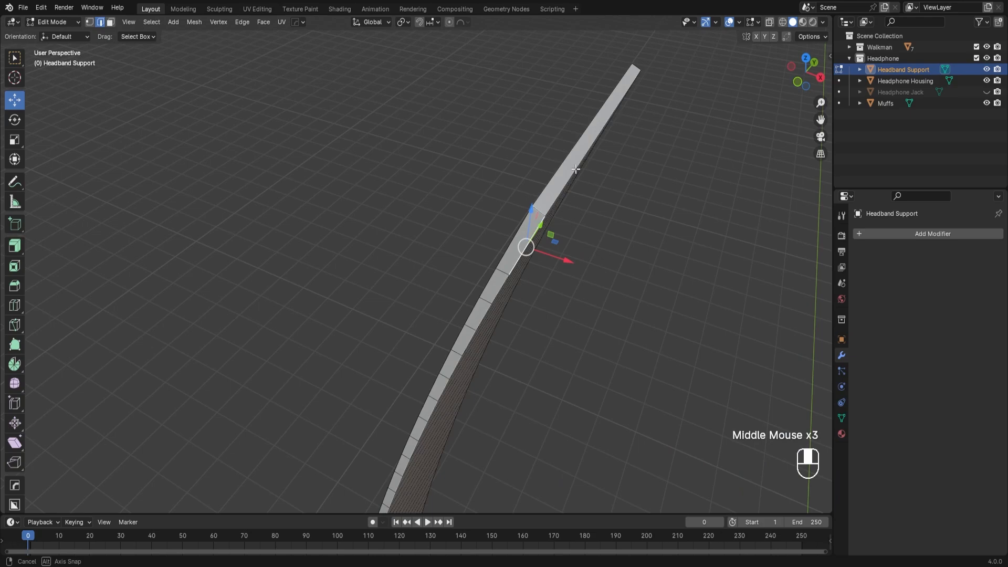
click(539, 211)
alt+middle_drag(589, 230, 513, 261)
shift+click(358, 304)
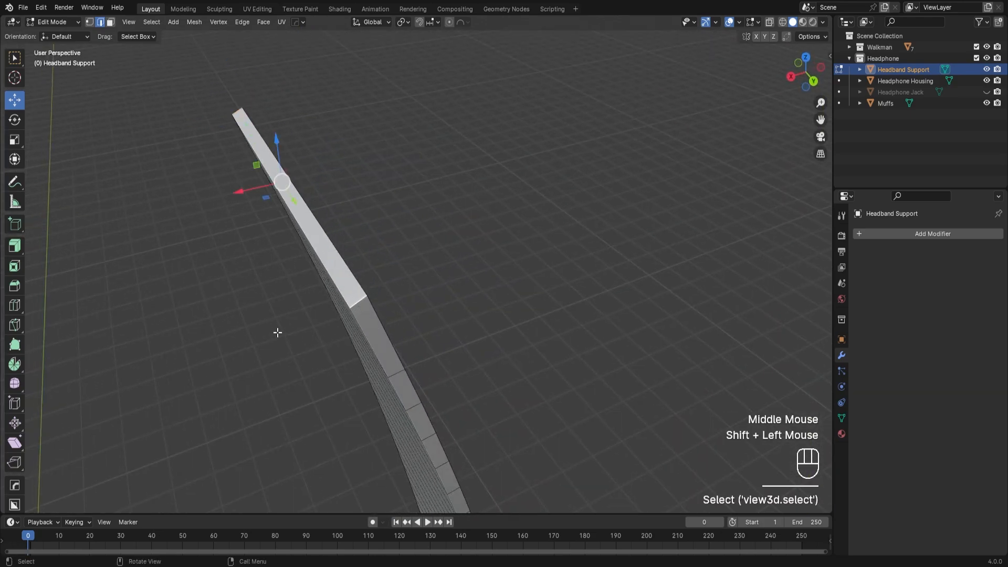
Step: Bevel the two corner edges at the Headband Support's upper end about 0.216 m wide with 50 segments
middle_drag(278, 332, 526, 317)
key(ctrl+b)
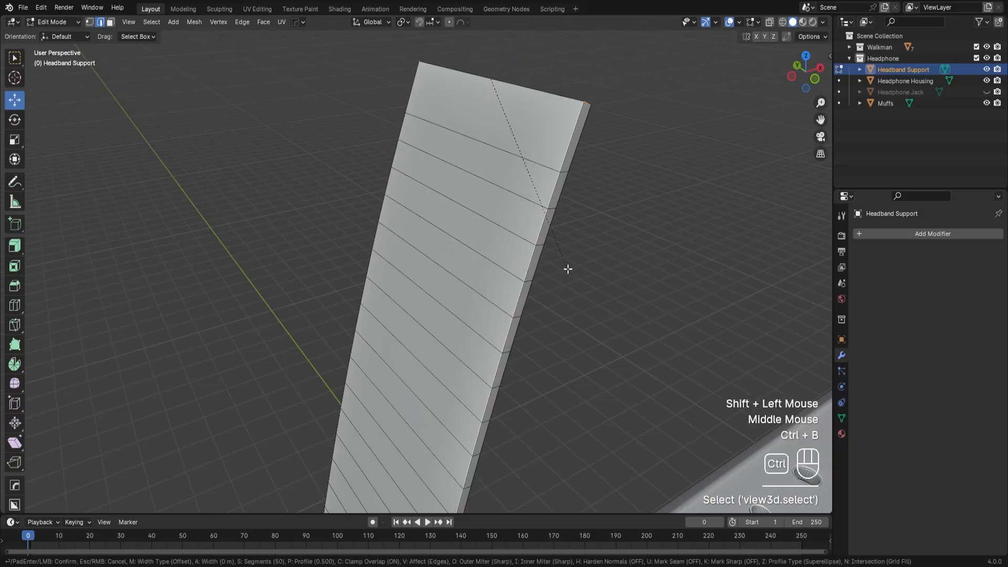
click(683, 262)
middle_drag(675, 281, 739, 266)
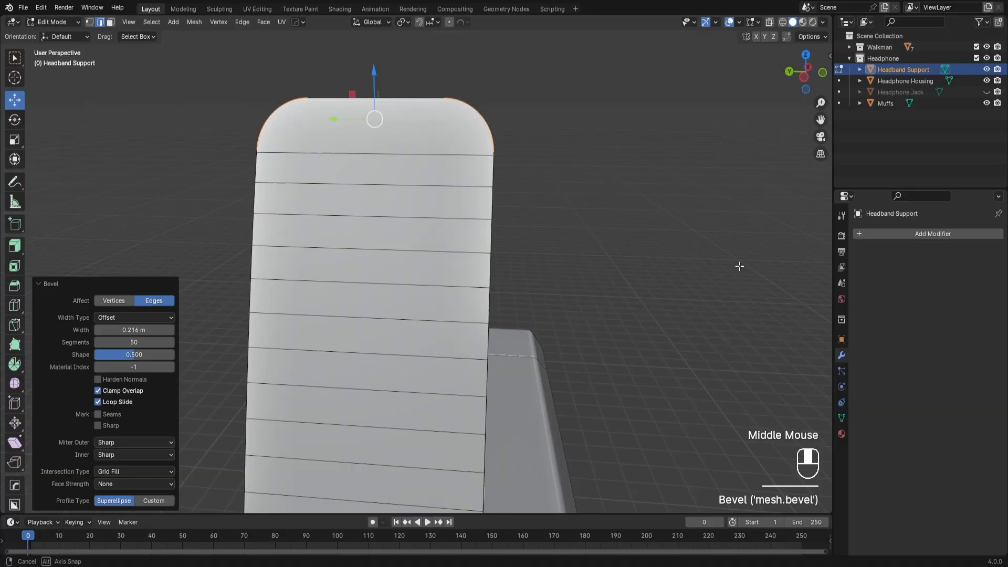
scroll(569, 241, down, 6)
click(604, 272)
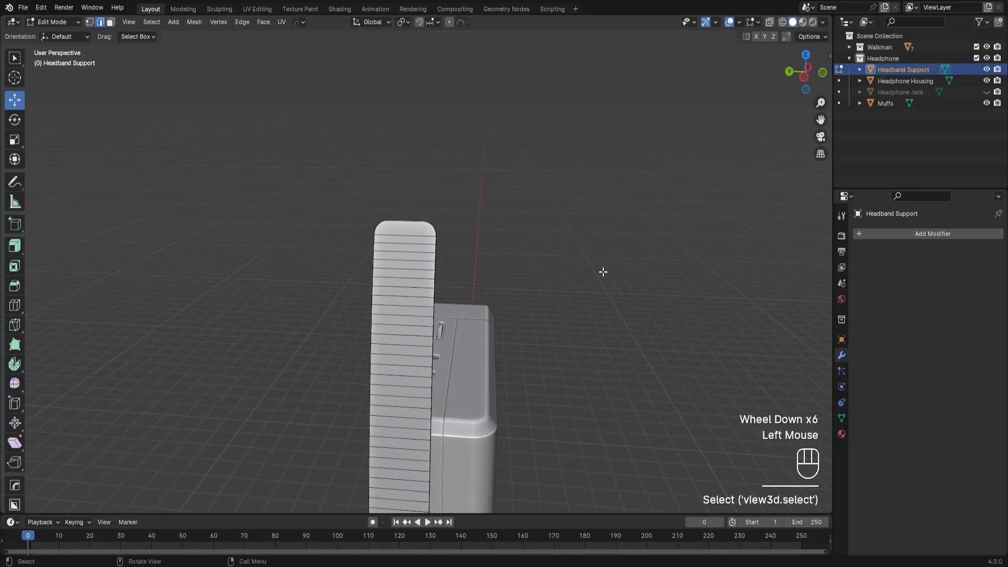
Step: Clear the edge selection, return to Object Mode, and deselect the Headband Support
mouse_move(603, 273)
middle_down()
mouse_move(470, 268)
mouse_move(606, 273)
middle_up()
click(501, 265)
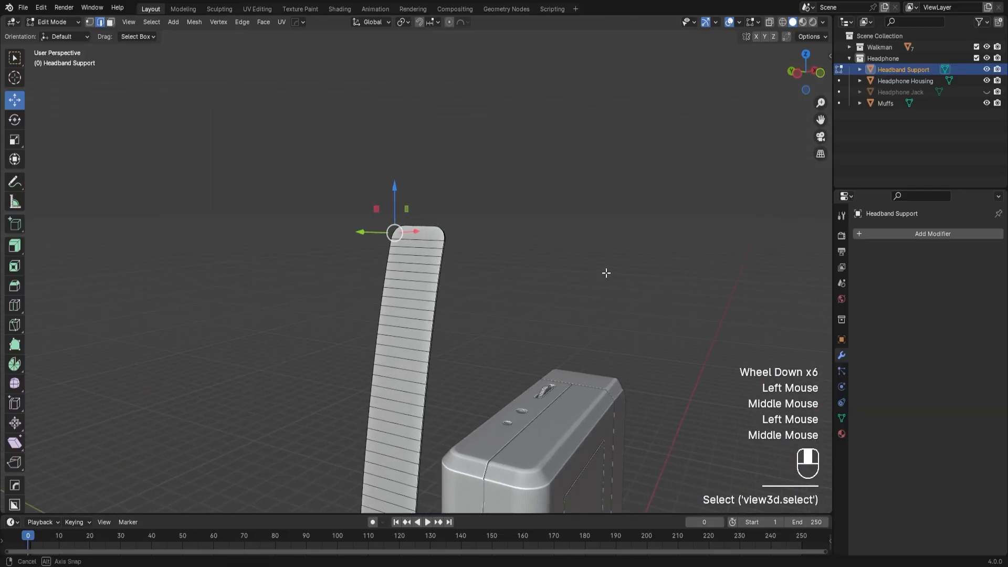
scroll(605, 273, up, 2)
middle_drag(479, 239, 418, 236)
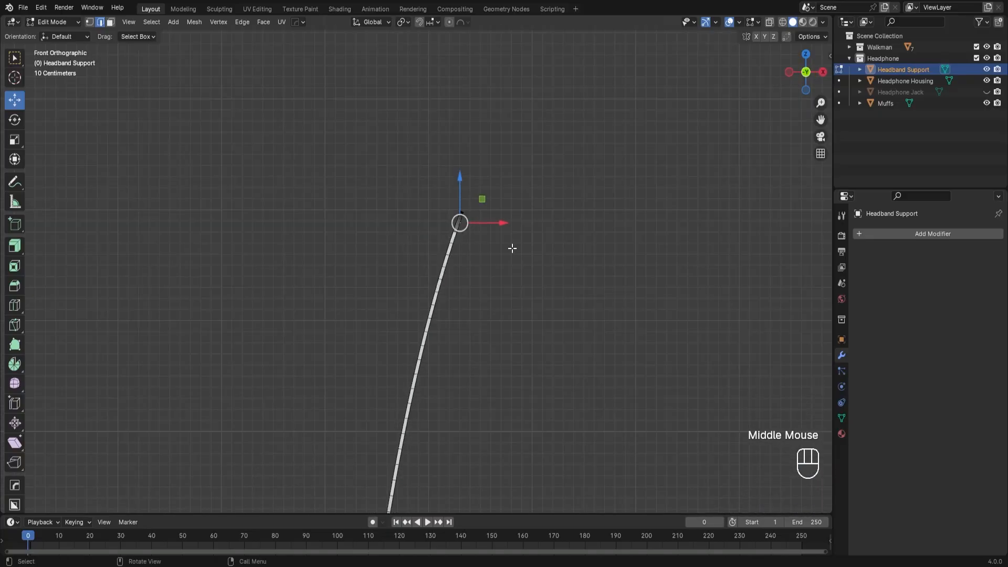
middle_drag(482, 248, 400, 228)
scroll(586, 242, up, 3)
click(549, 238)
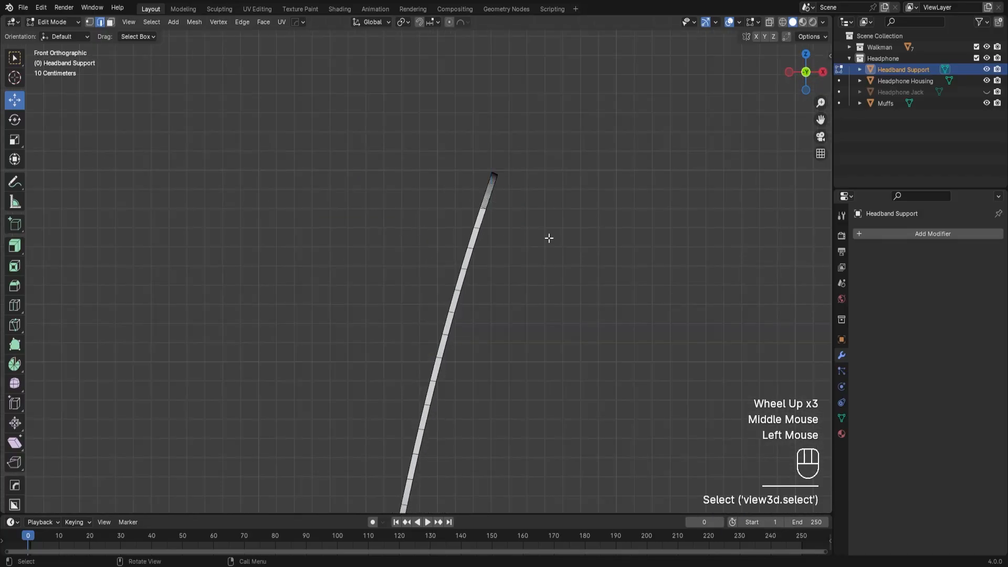
key(Tab)
scroll(522, 239, down, 4)
middle_drag(522, 238, 569, 295)
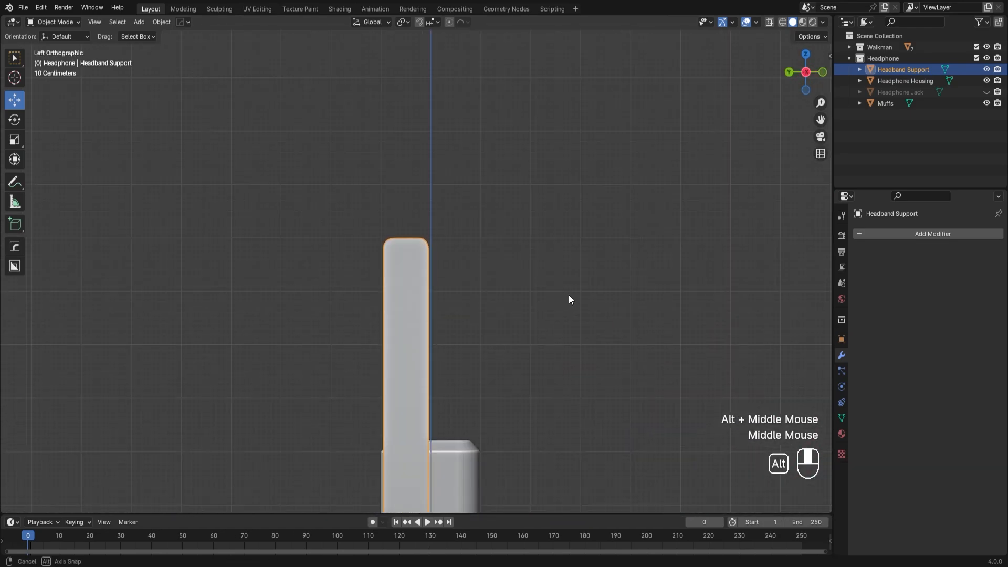
scroll(441, 191, up, 4)
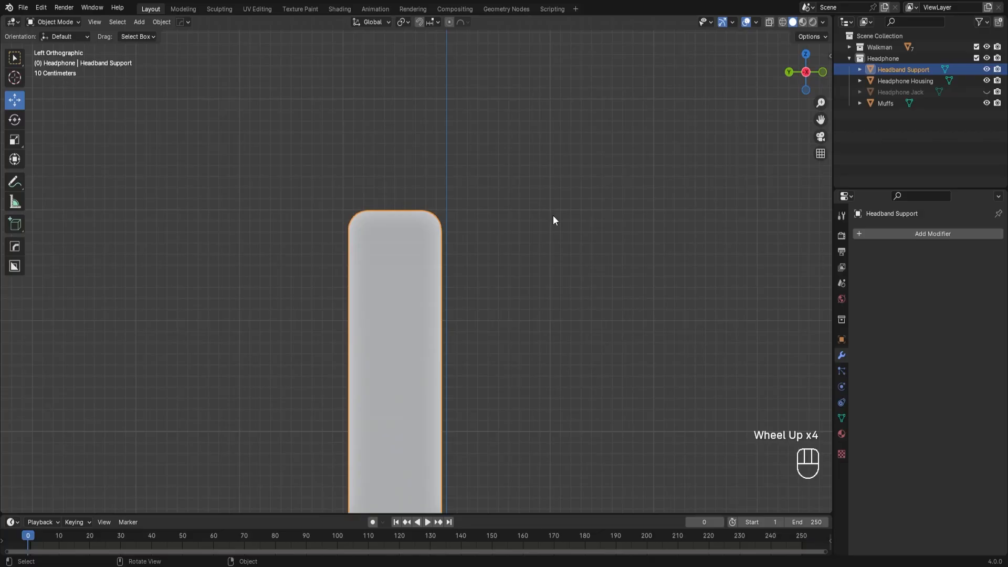
scroll(554, 220, down, 3)
middle_drag(552, 230, 570, 275)
click(567, 278)
Step: Try rotating the Headband Support about 3.45° in the front view and shifting it along X back over the housing
middle_drag(493, 321, 309, 275)
scroll(414, 361, up, 3)
shift+middle_drag(432, 372, 493, 272)
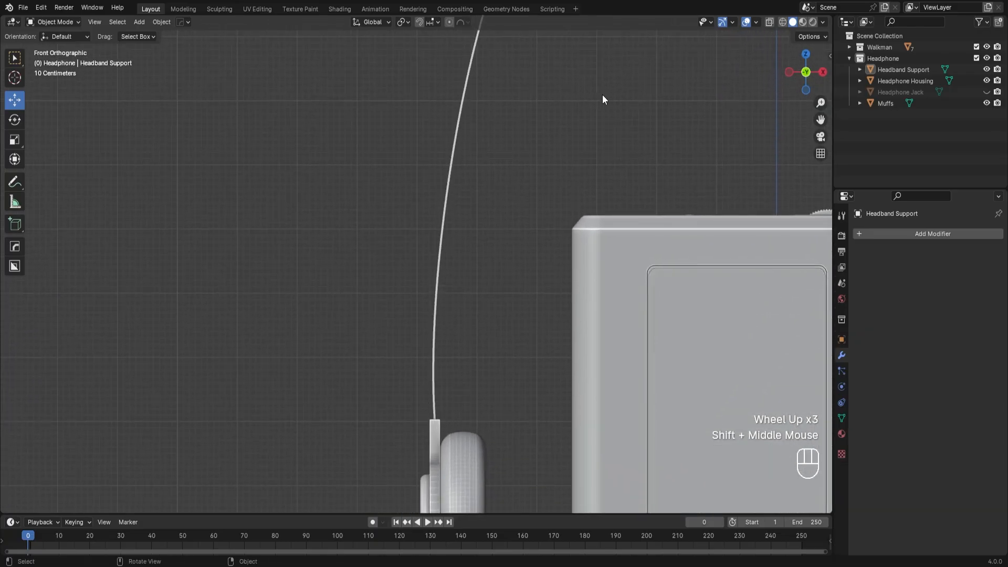
drag(407, 176, 519, 322)
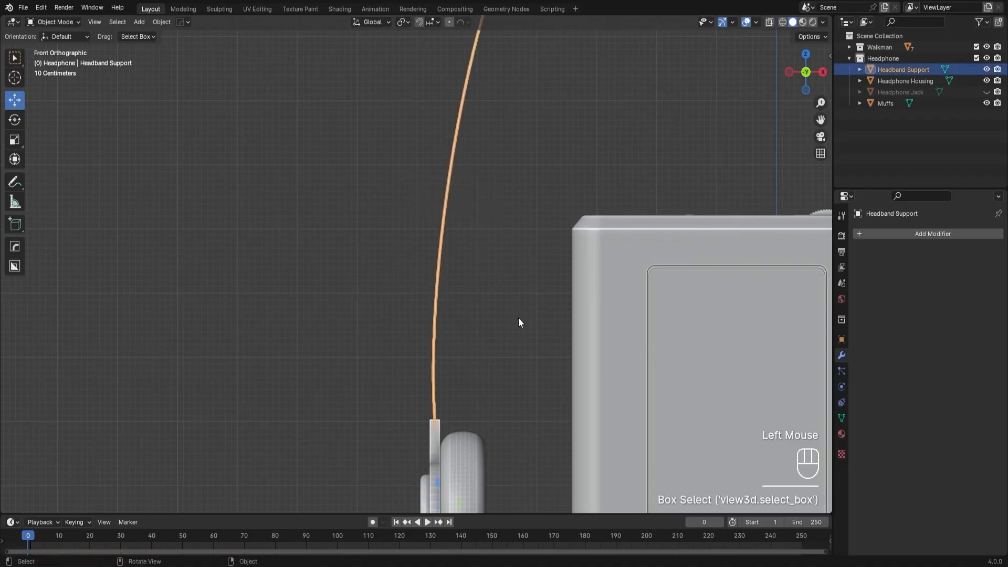
key(r)
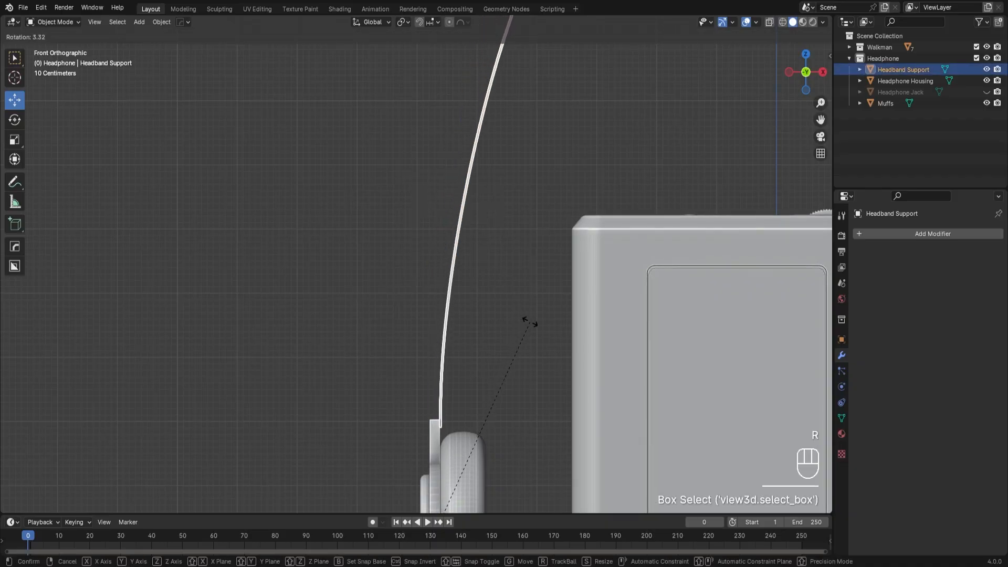
click(531, 322)
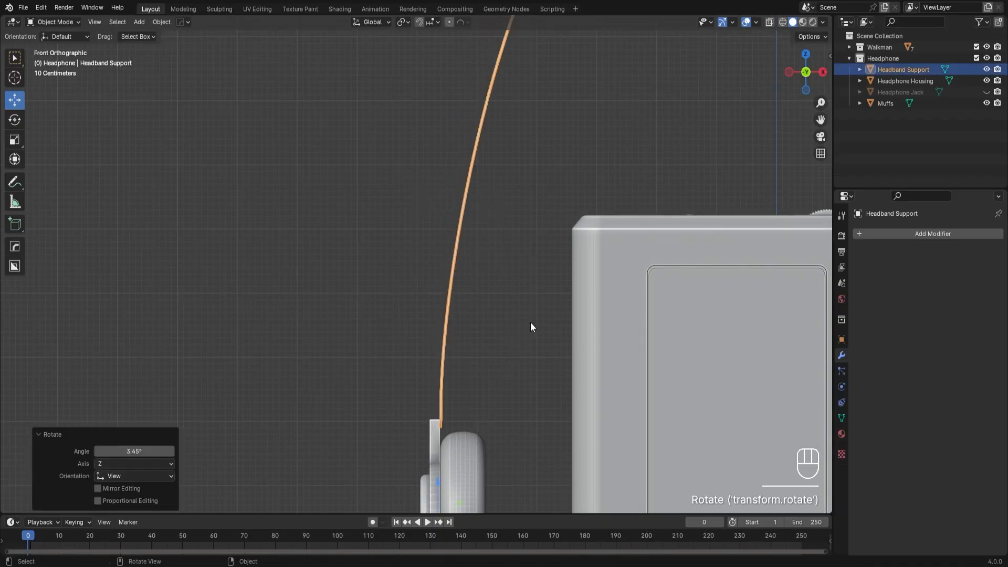
scroll(531, 322, down, 1)
drag(483, 483, 472, 483)
click(482, 354)
Step: Undo the rotation and shift of the Headband Support and deselect it
middle_drag(482, 354, 471, 318)
scroll(465, 321, down, 3)
scroll(465, 255, up, 1)
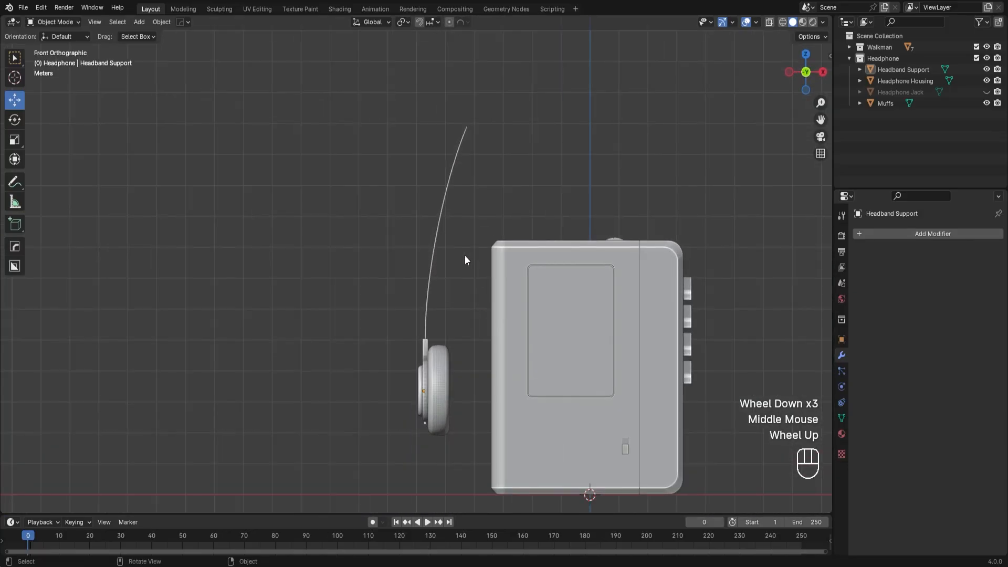
key(ctrl+z)
key(ctrl+z)
key(ctrl+z)
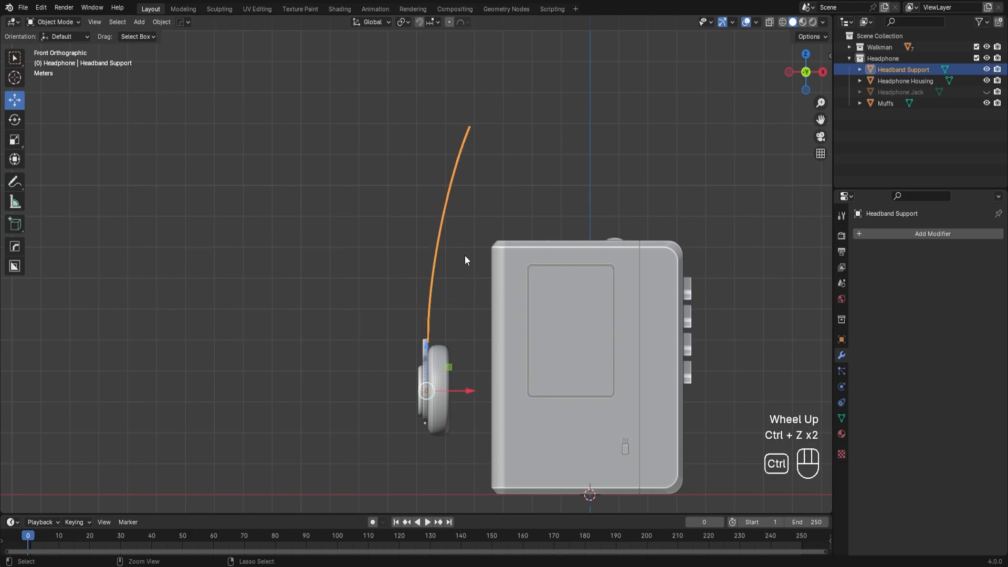
click(459, 258)
Step: Add a cylinder mesh to the scene with 120 vertices
scroll(462, 265, up, 3)
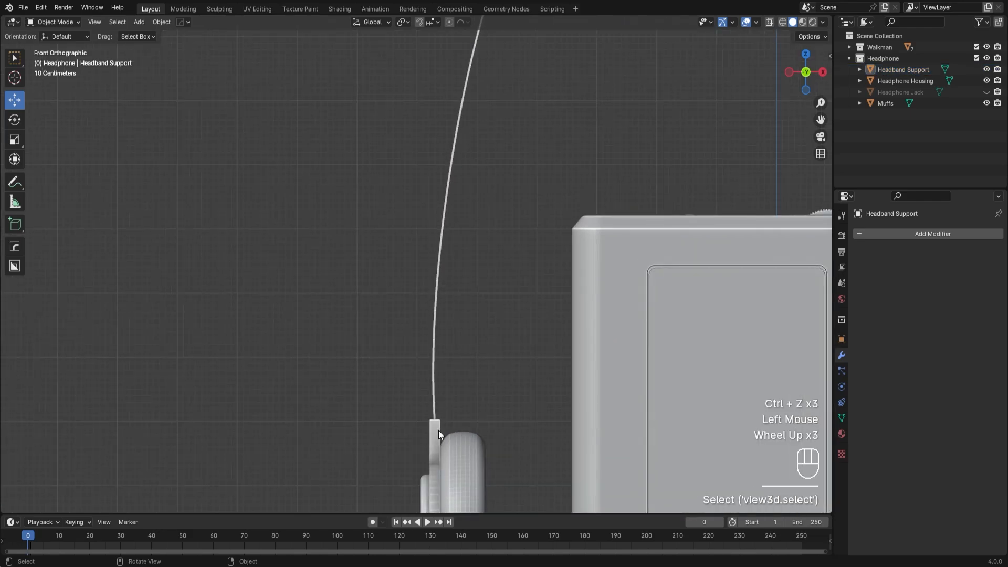
middle_drag(436, 441, 421, 345)
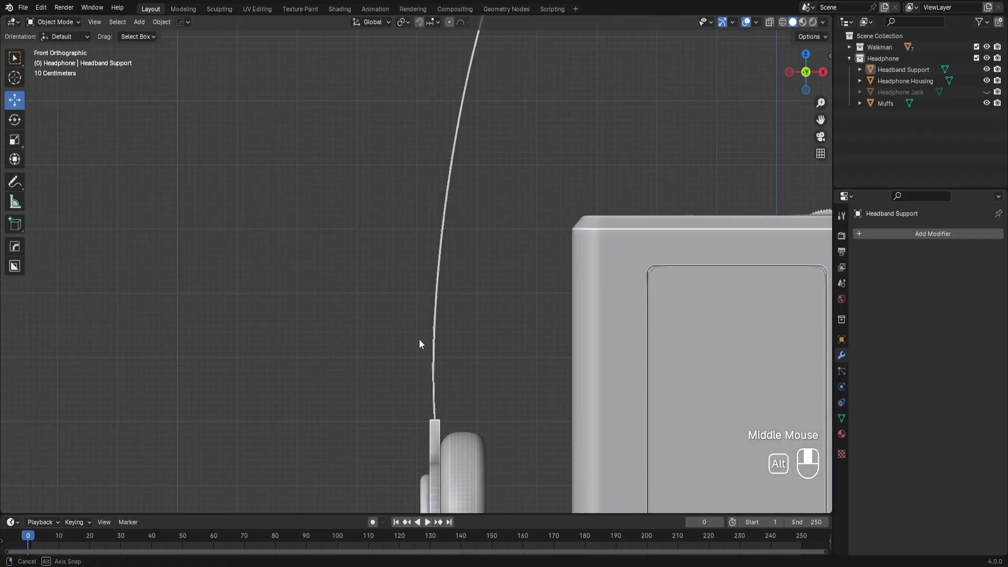
scroll(475, 322, down, 2)
middle_drag(475, 322, 497, 248)
scroll(550, 284, up, 1)
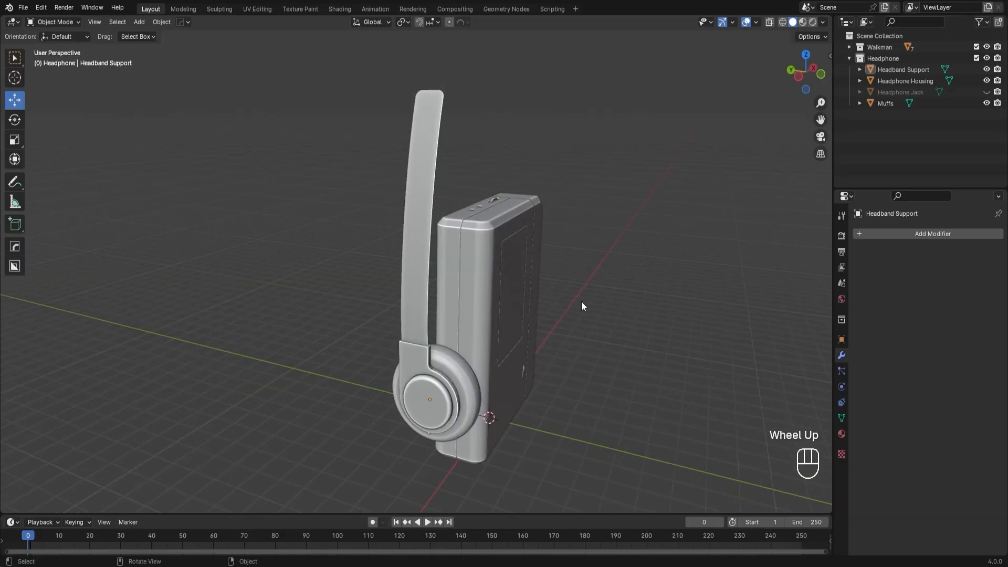
key(shift+a)
mouse_move(581, 302)
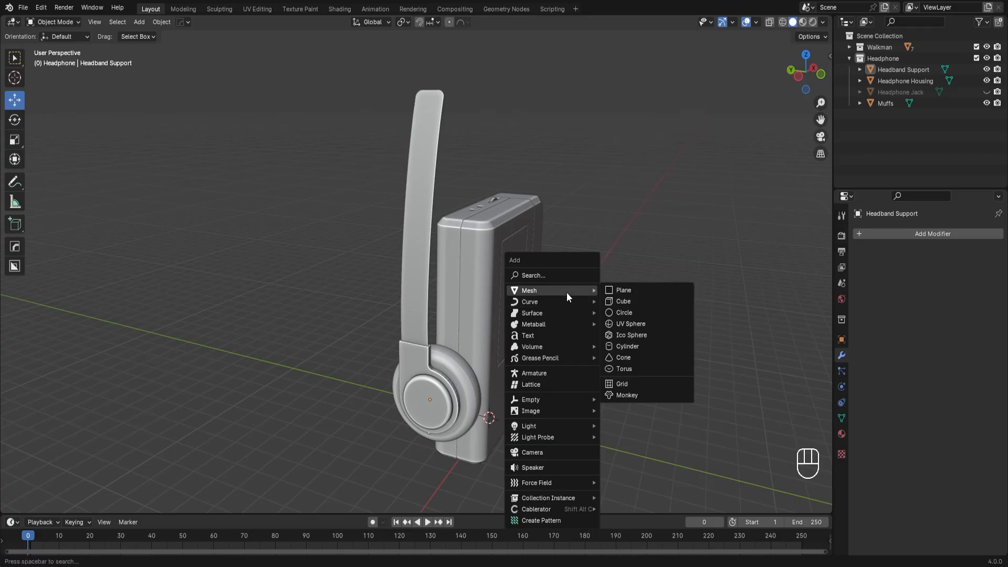
click(669, 348)
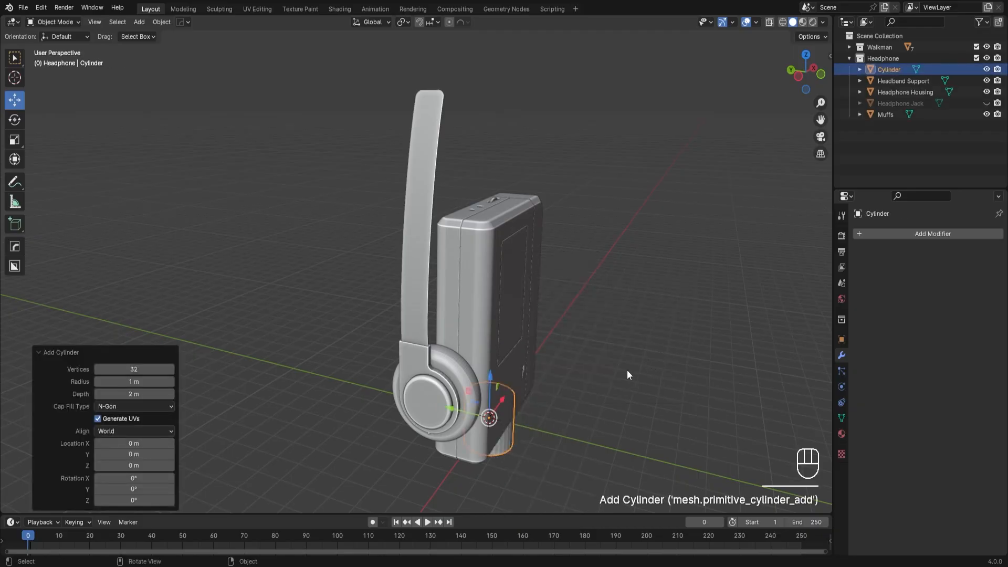
middle_drag(627, 370, 590, 378)
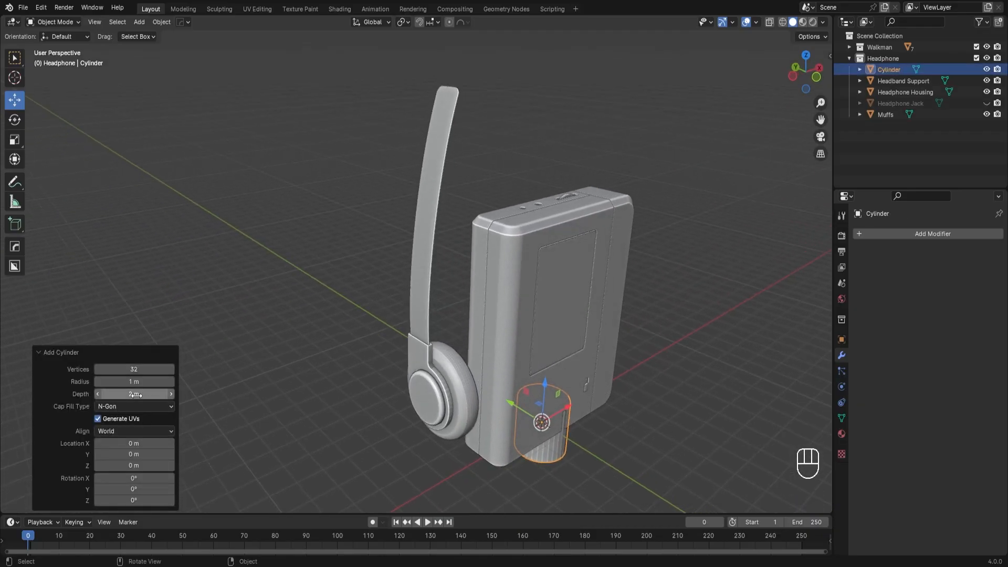
click(153, 371)
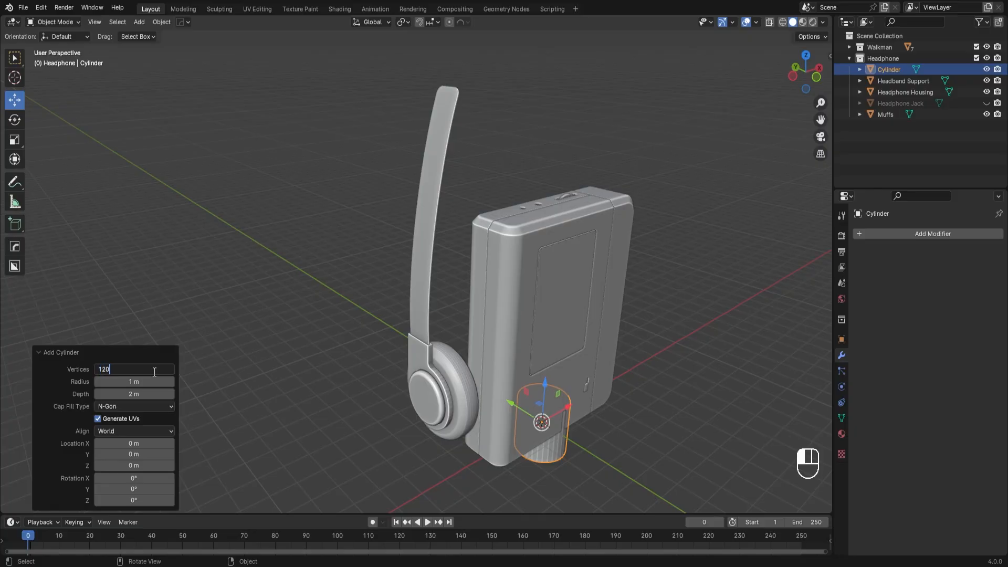
key(Return)
middle_drag(614, 464, 609, 458)
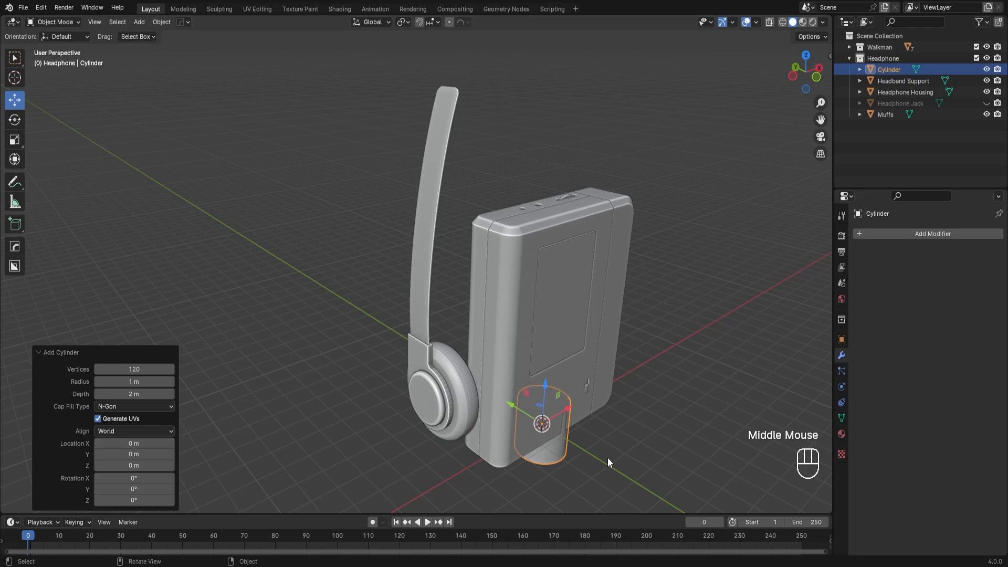
Step: Rotate the cylinder 90° about the global Y axis
key(r)
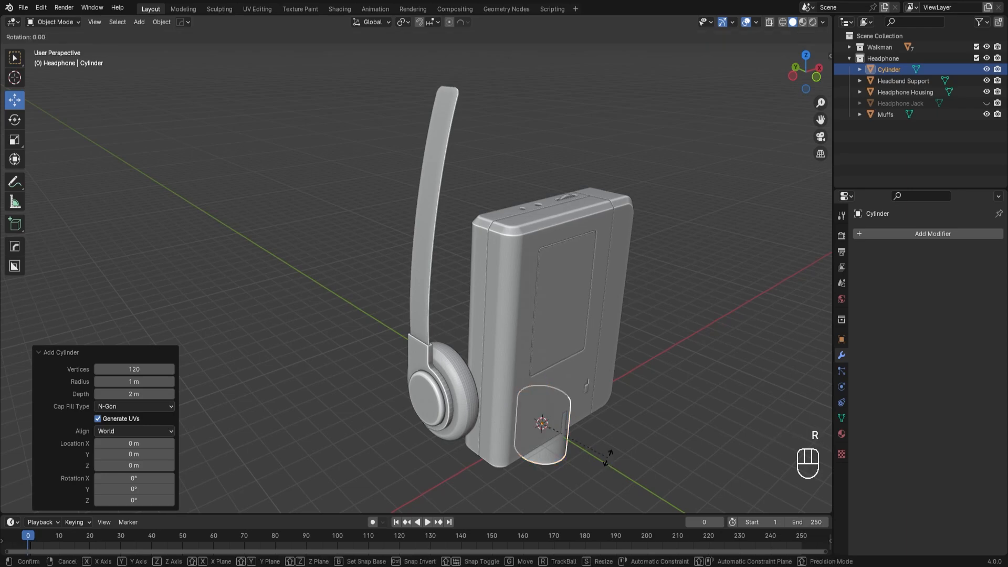
text(y90)
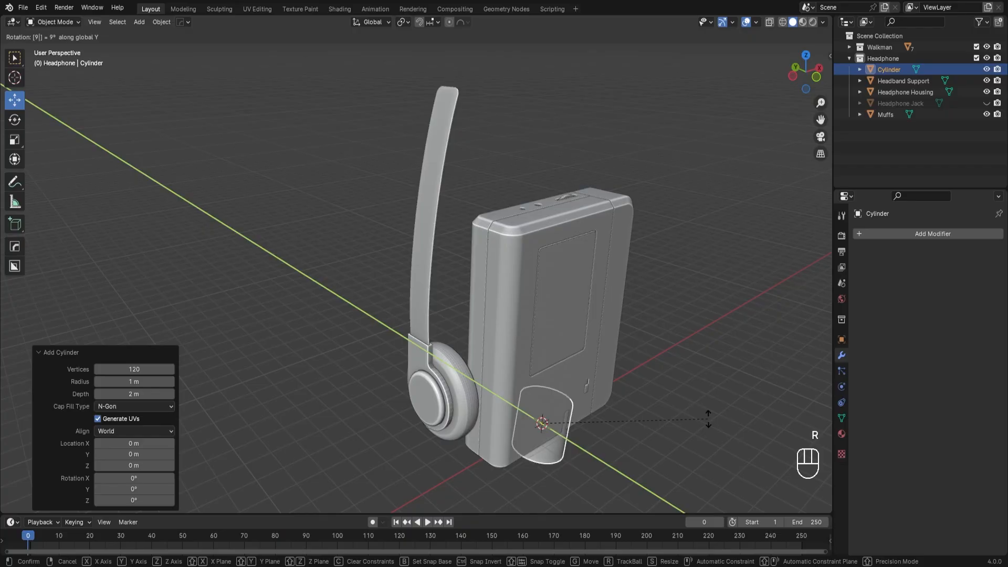
key(Return)
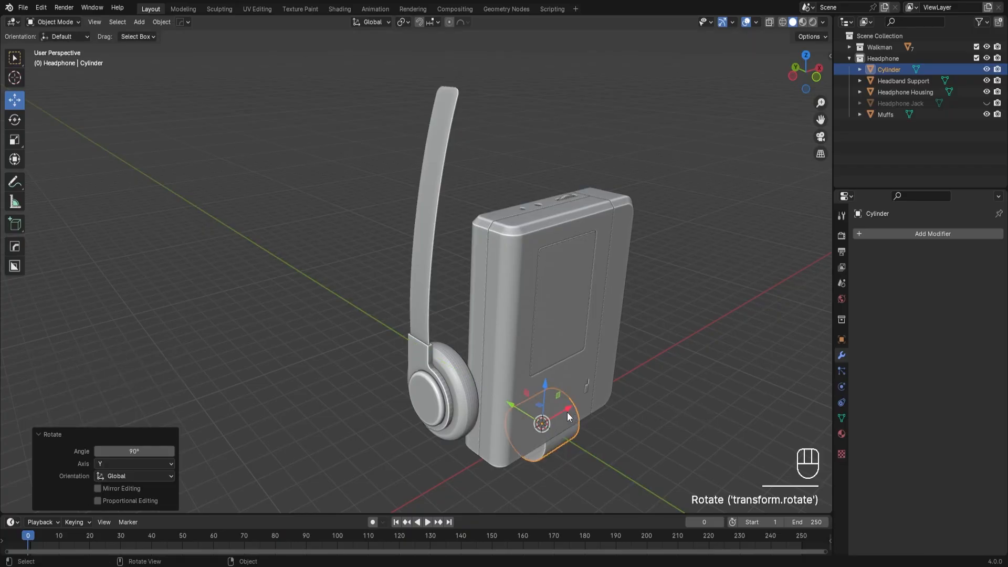
Step: Raise the cylinder about 10.75 m to the Headband Support's upper end and move it about 0.51 m along Y over the strip
drag(567, 412, 404, 114)
alt+middle_drag(404, 114, 503, 207)
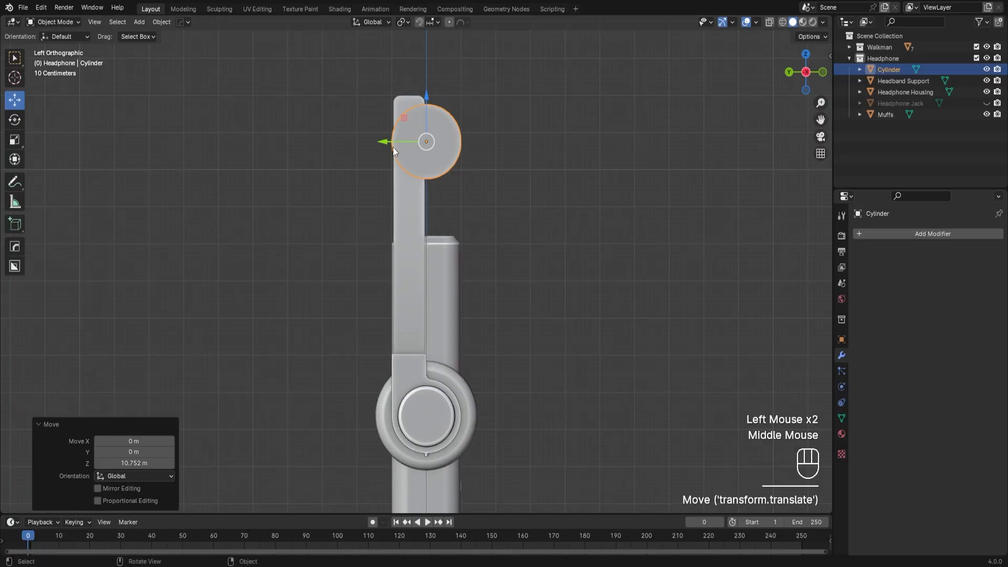
drag(395, 141, 375, 141)
Step: Scale the cylinder uniformly to about 0.368 so it is narrower than the Headband Support strip
alt+middle_drag(473, 134, 545, 308)
shift+scroll(477, 153, up, 1)
scroll(686, 334, up, 1)
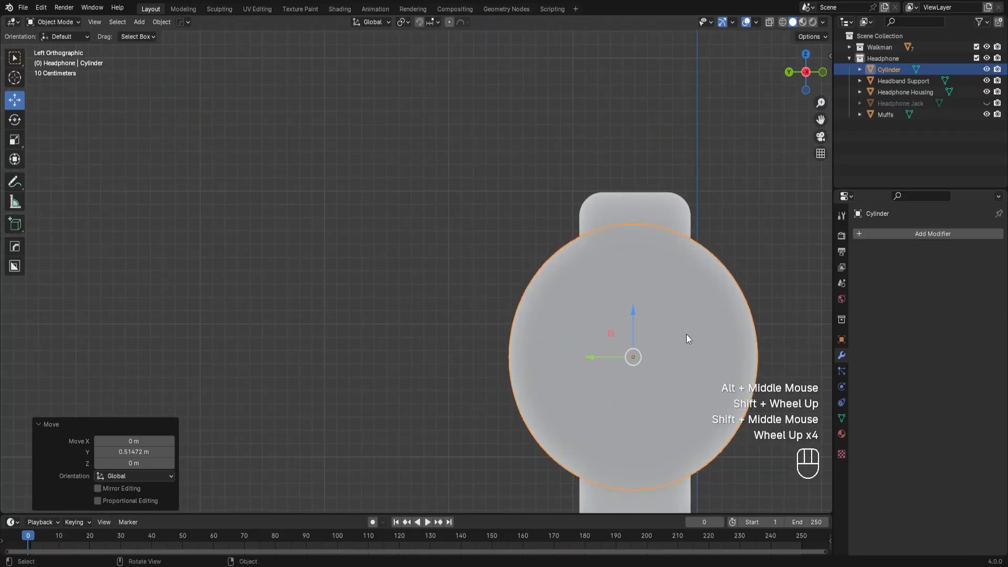
scroll(727, 307, up, 1)
key(s)
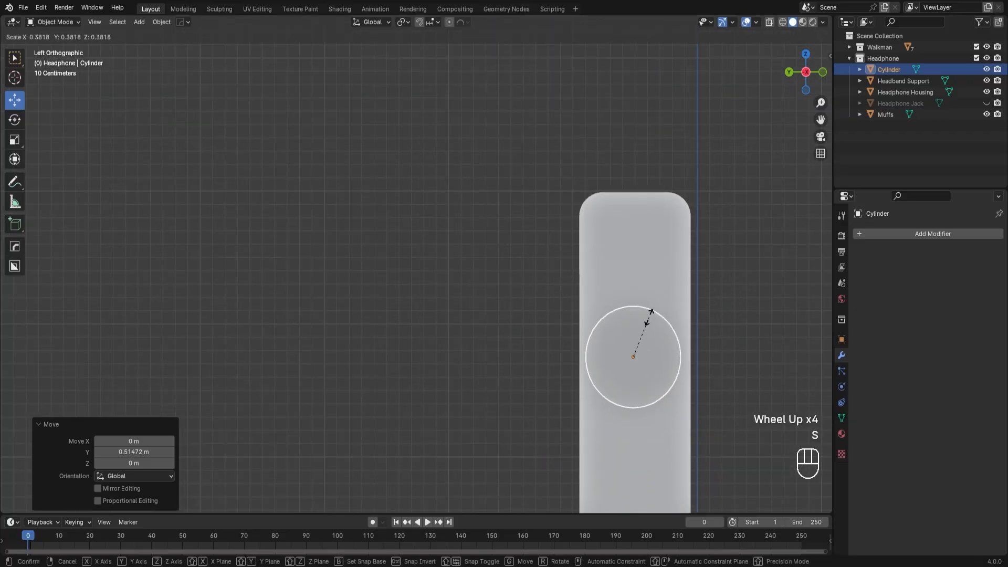
click(655, 323)
Step: Center the cylinder across the strip, raise it about 0.81 m towards the rounded end, and scale it to about 0.861
shift+middle_drag(717, 389, 614, 306)
scroll(614, 306, up, 3)
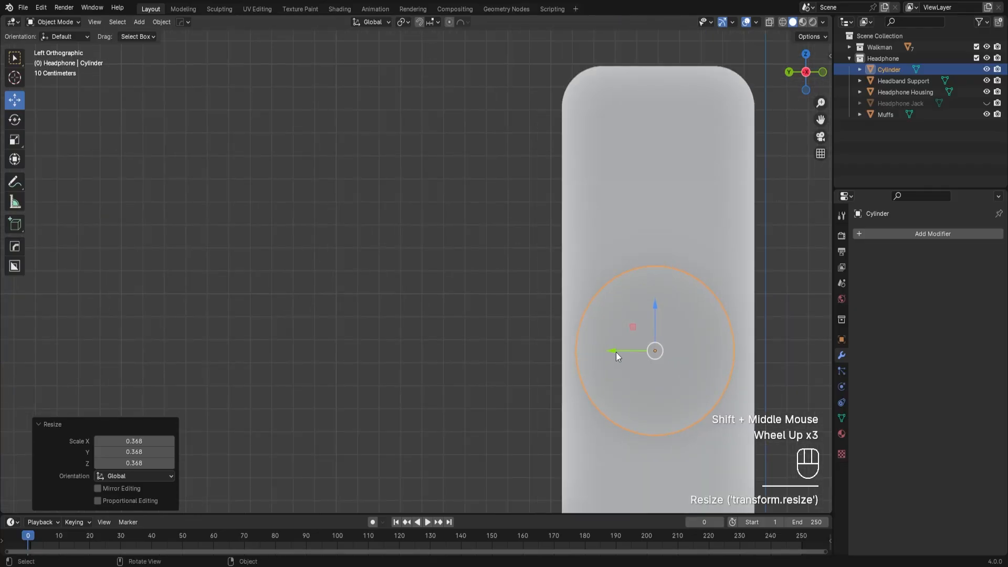
drag(616, 352, 620, 350)
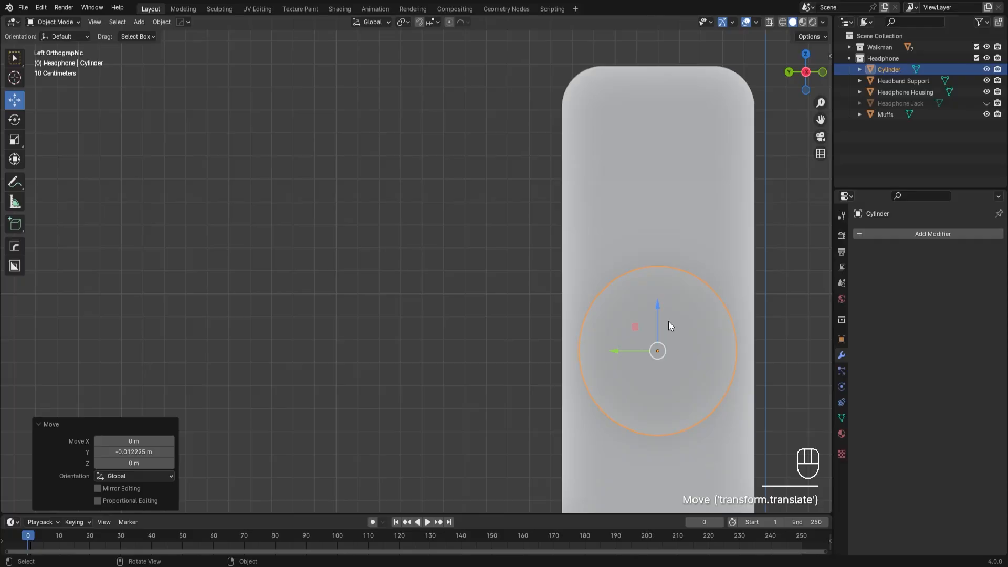
drag(656, 320, 647, 132)
key(s)
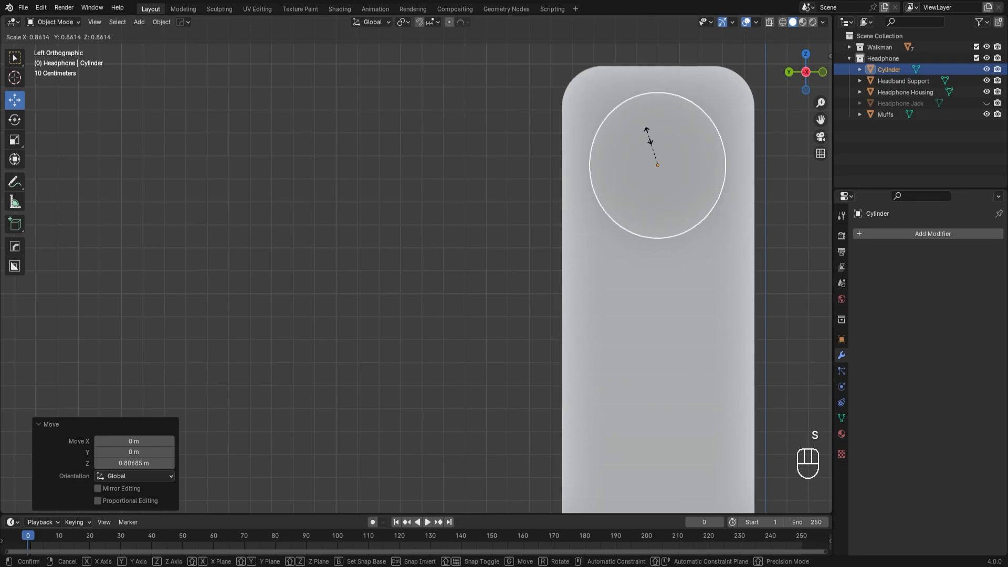
click(658, 140)
click(771, 190)
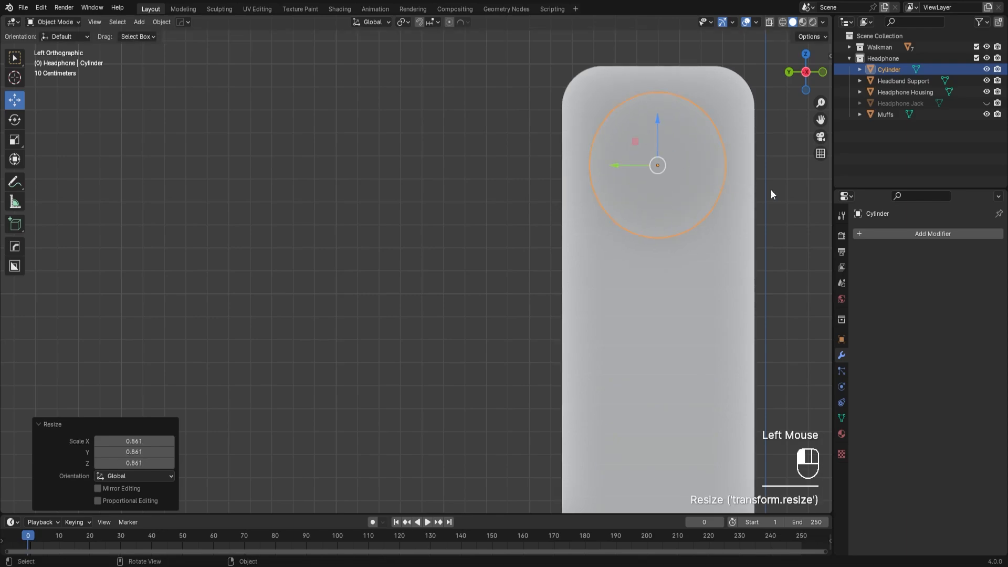
Step: Move the cylinder about 1.13 m along X from the front view until it meets the Headband Support's upper end
scroll(769, 210, down, 2)
middle_drag(719, 246, 581, 238)
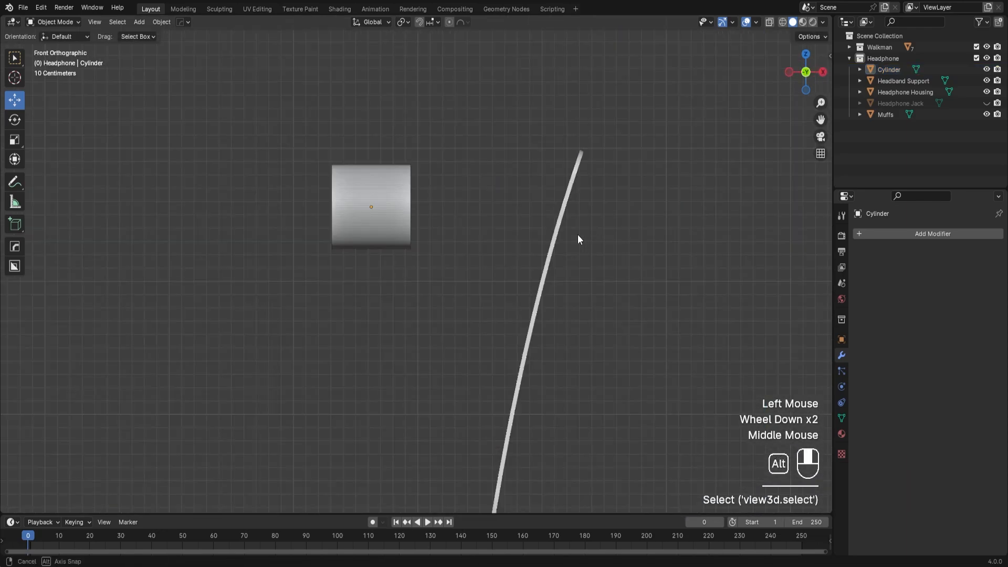
click(372, 203)
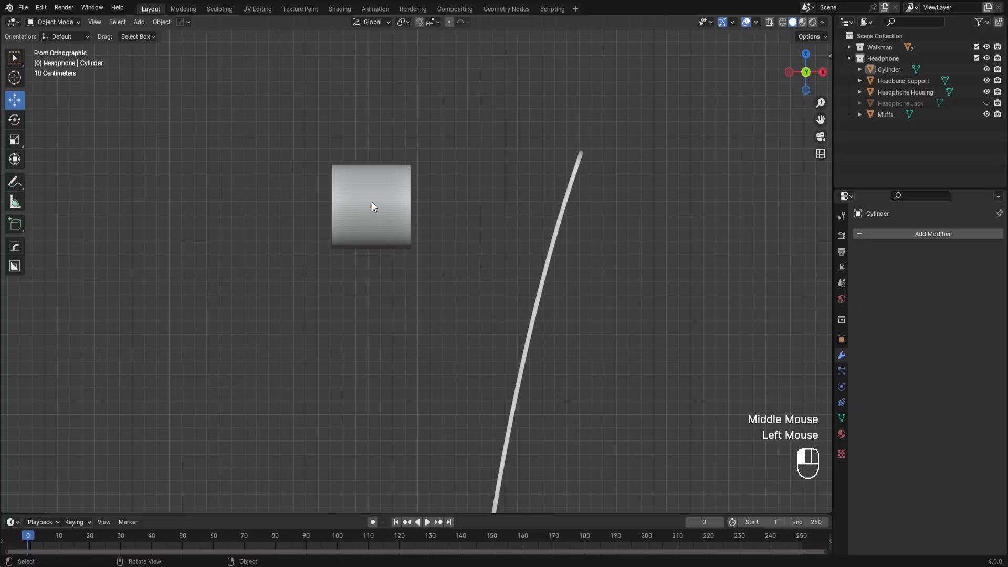
click(415, 208)
drag(414, 207, 556, 207)
scroll(620, 210, up, 1)
scroll(621, 209, up, 1)
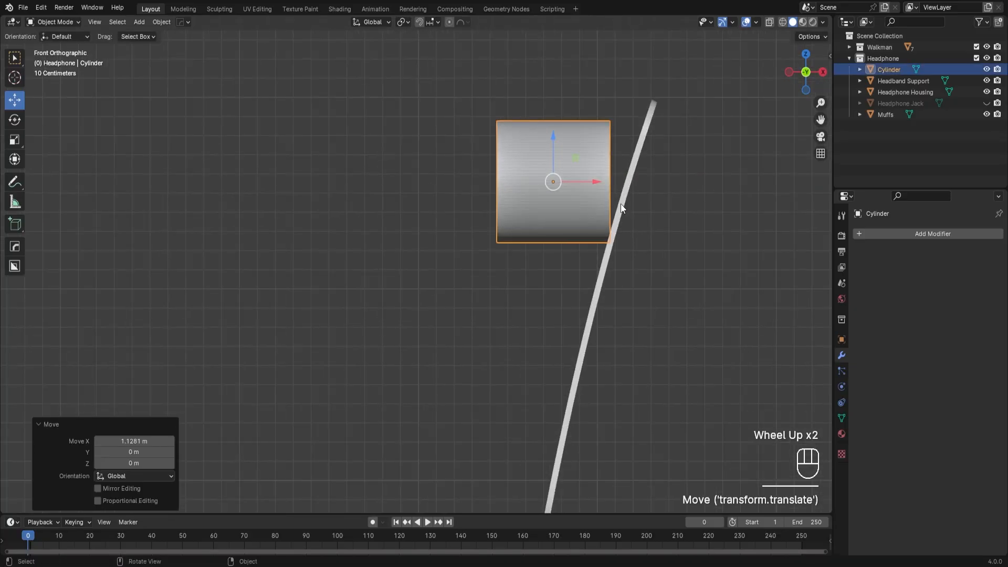
Step: Tilt the cylinder about 17.6° in the front view to match the strip and move it about 0.36 m along its local Z axis
key(r)
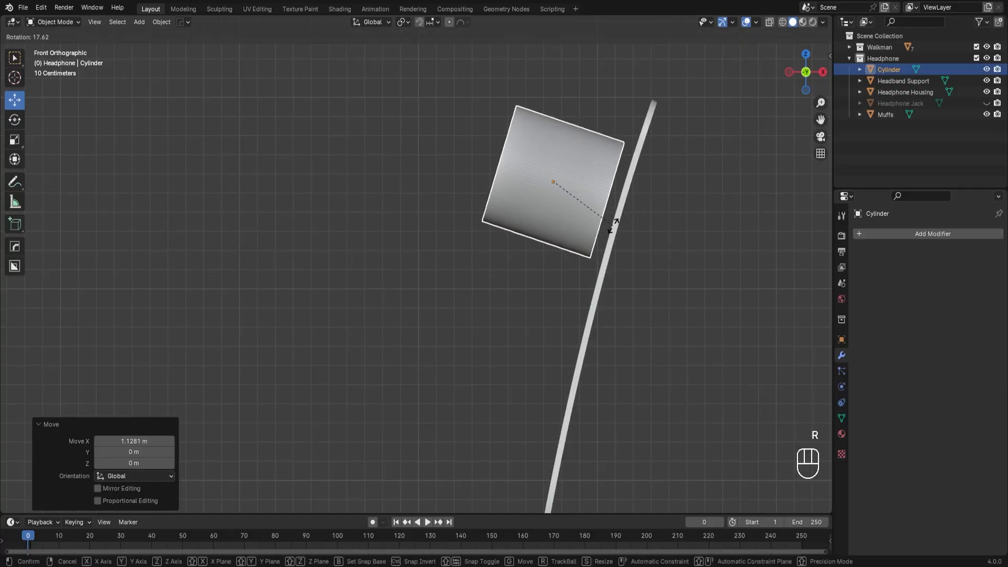
click(614, 223)
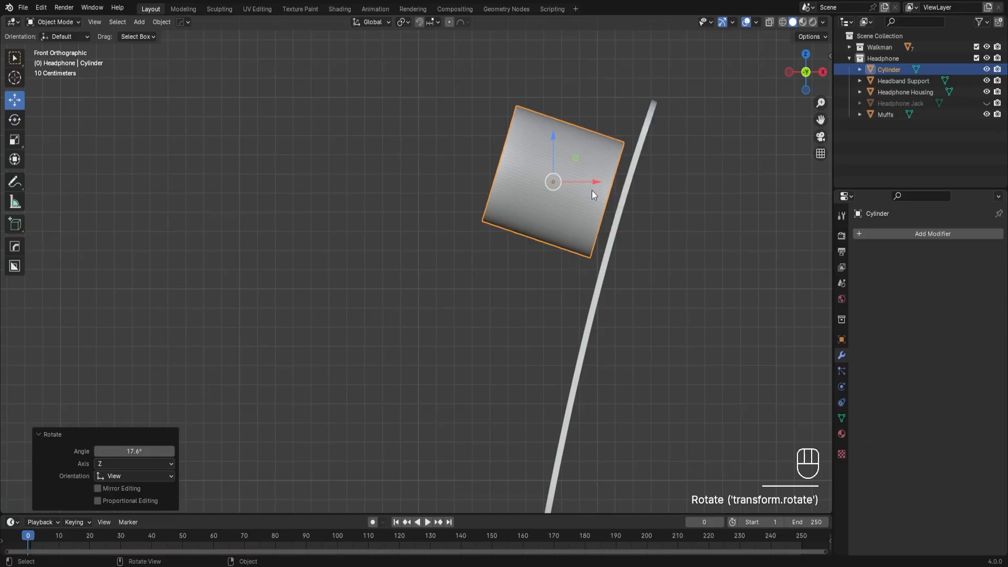
click(372, 22)
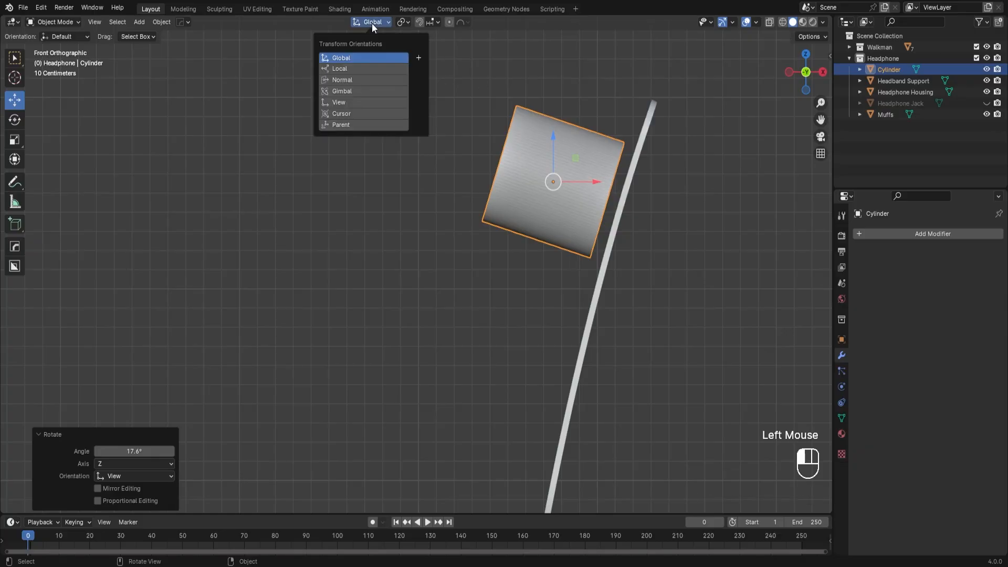
click(368, 67)
drag(597, 197, 633, 231)
middle_drag(632, 232, 561, 305)
scroll(571, 323, up, 2)
scroll(475, 408, down, 2)
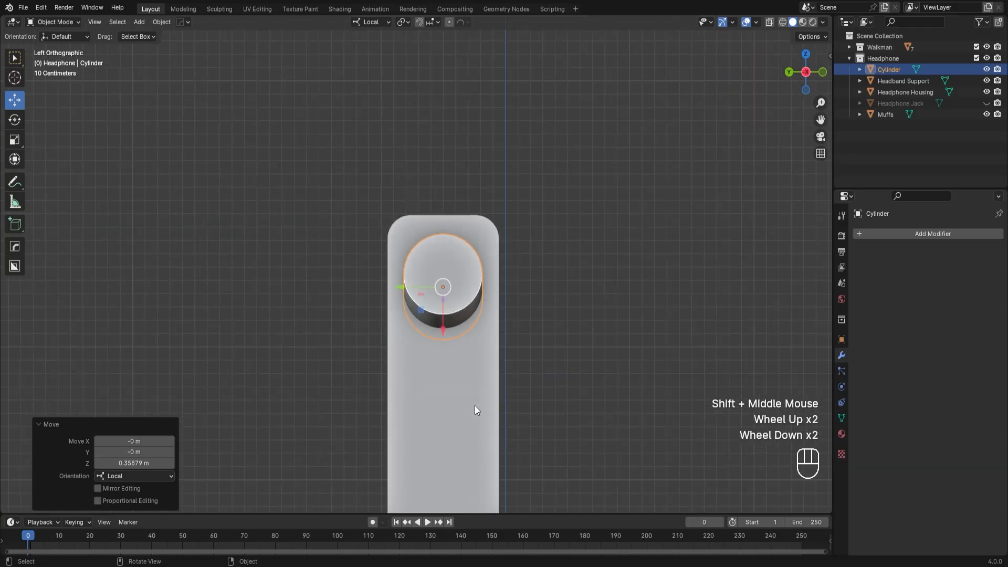
Step: Add a Boolean modifier in Difference mode to the Headband Support with the Cylinder as its cutting object
middle_drag(475, 408, 401, 396)
click(372, 379)
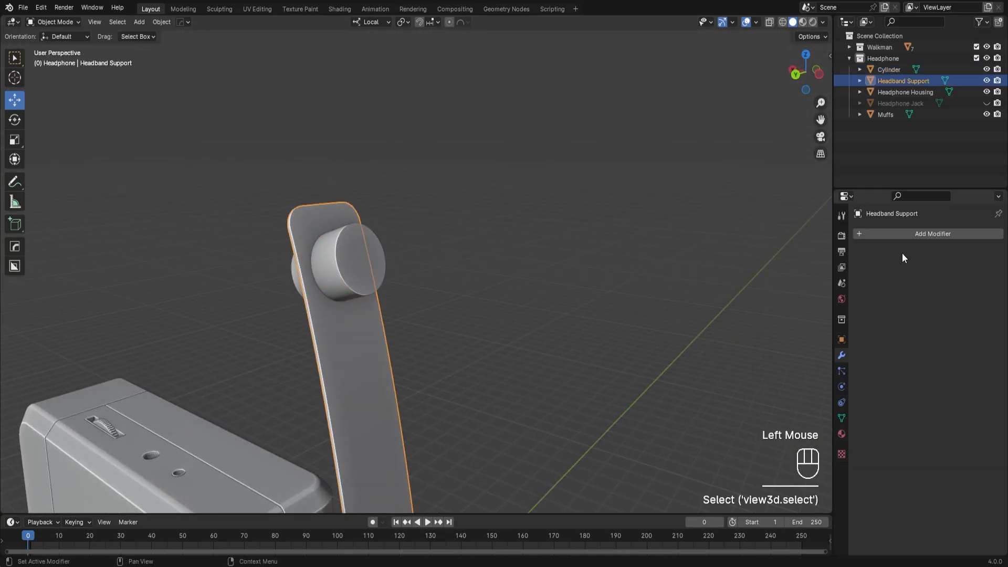
click(896, 235)
mouse_move(896, 237)
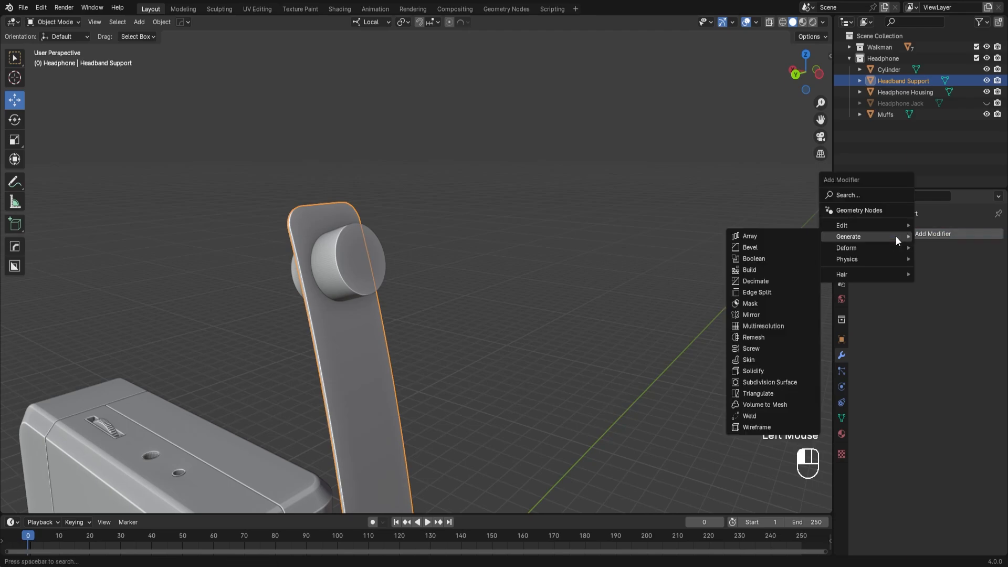
click(783, 259)
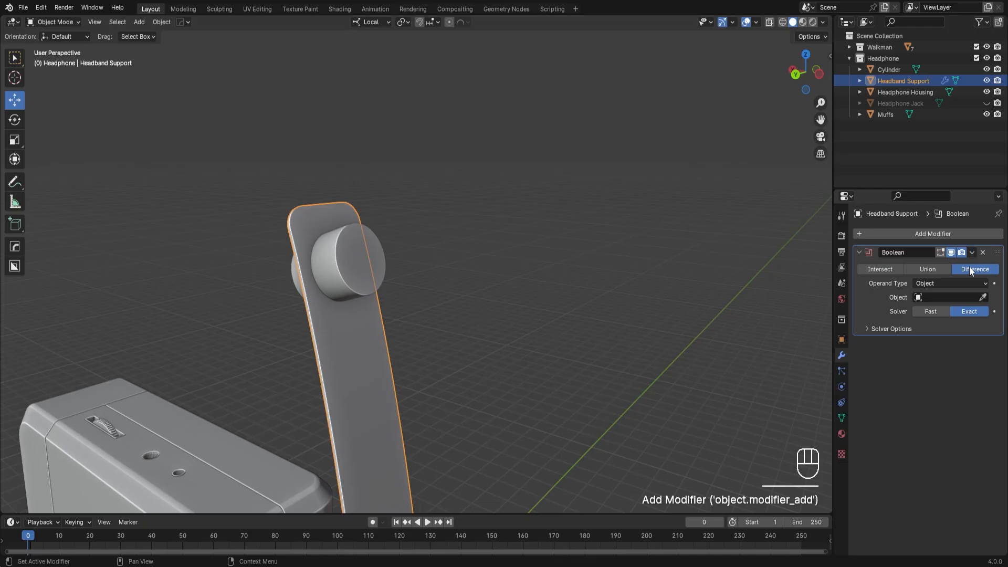
click(982, 297)
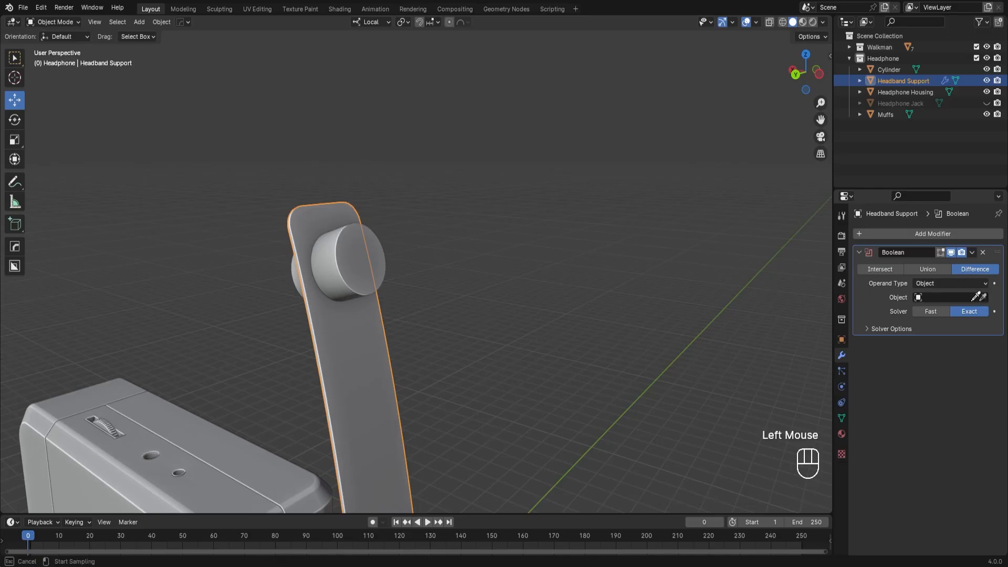
click(374, 257)
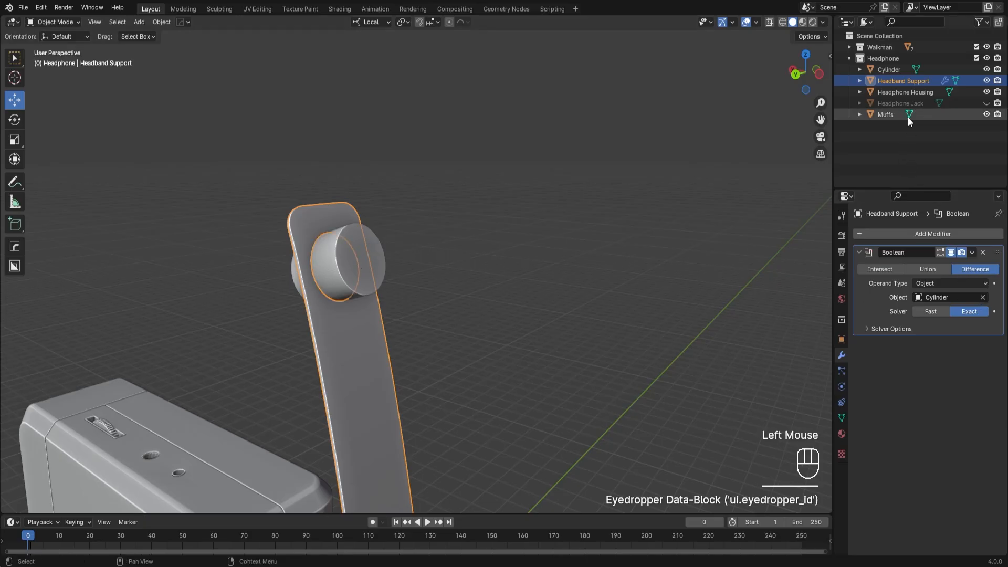
Step: Add a Solidify modifier to the Cylinder and hide the Cylinder in the viewport
click(893, 70)
click(920, 235)
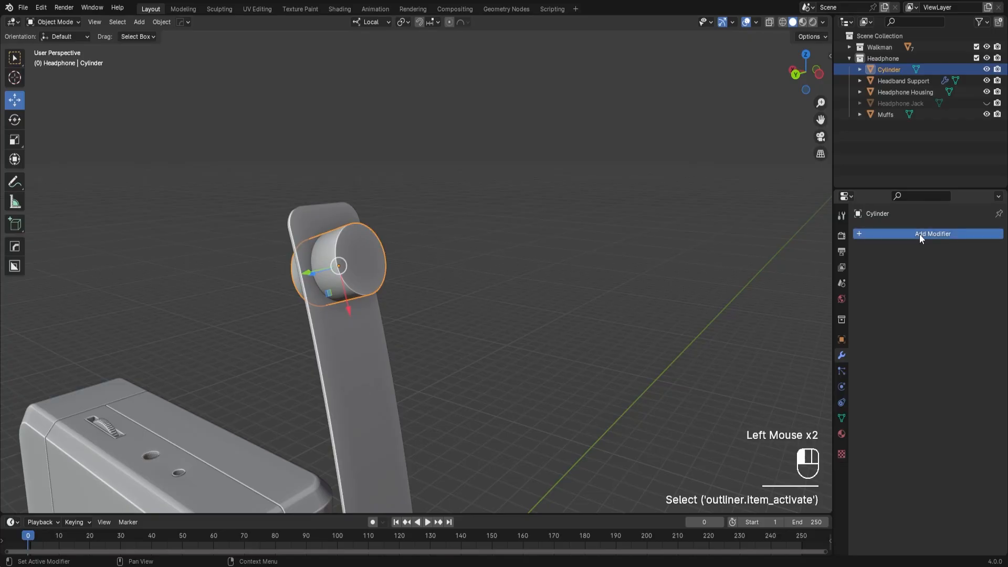
mouse_move(919, 234)
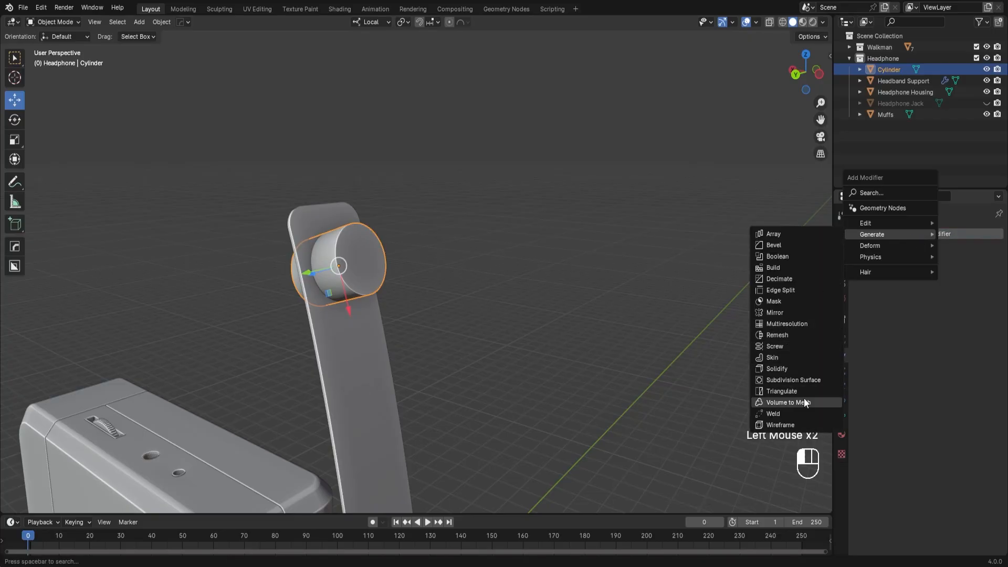
click(799, 367)
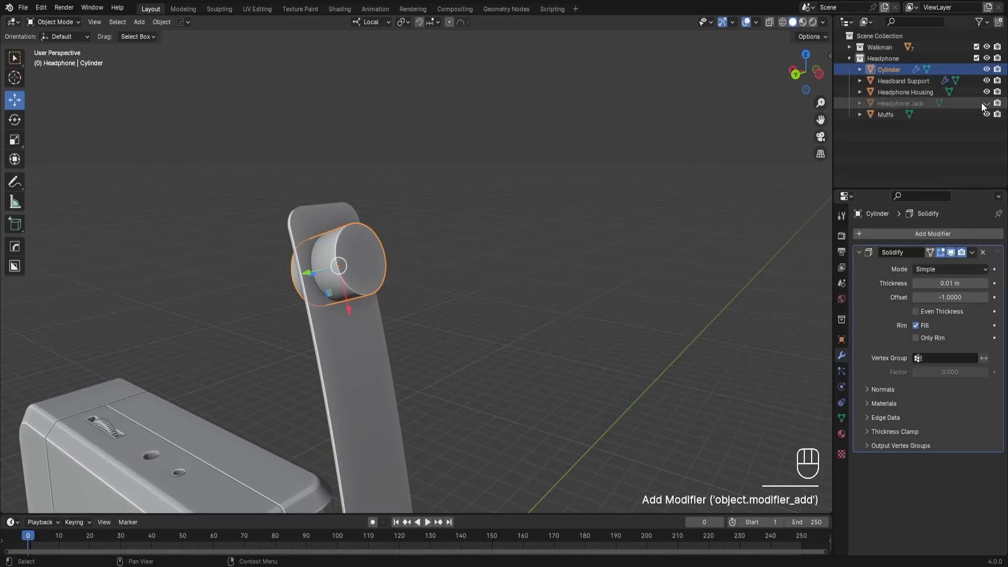
click(987, 70)
Step: Set the Cylinder's Solidify thickness to 0.019 m to widen the circular groove in the strip
middle_drag(546, 262, 490, 261)
scroll(399, 251, up, 4)
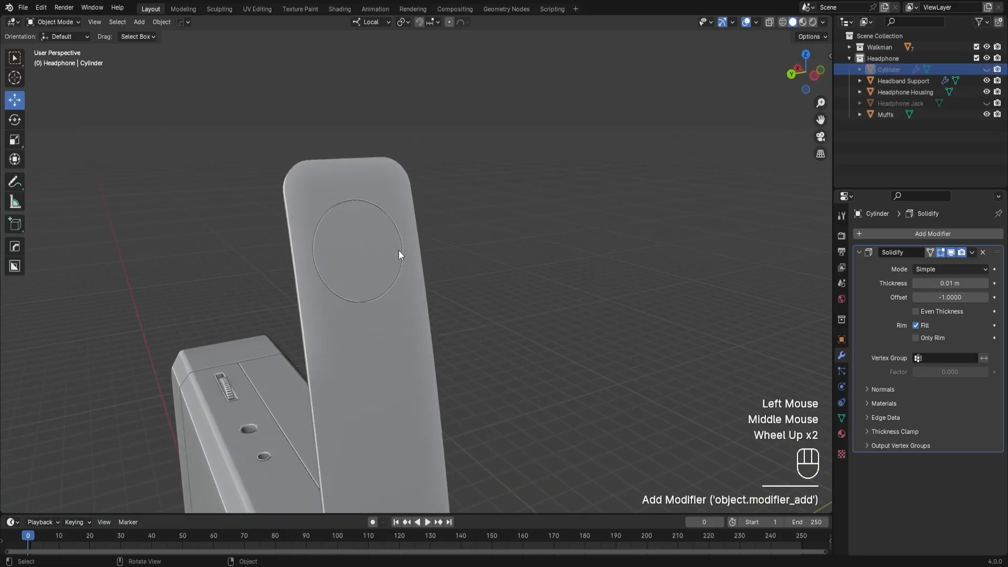
shift+click(946, 284)
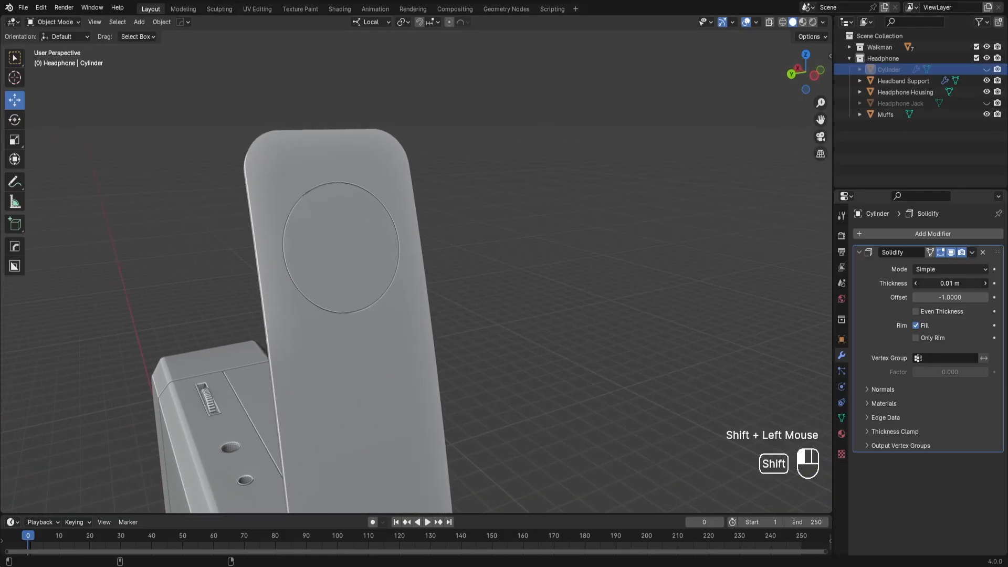
mouse_move(946, 283)
shift+mouse_down()
mouse_move(977, 284)
mouse_move(955, 283)
shift+mouse_up()
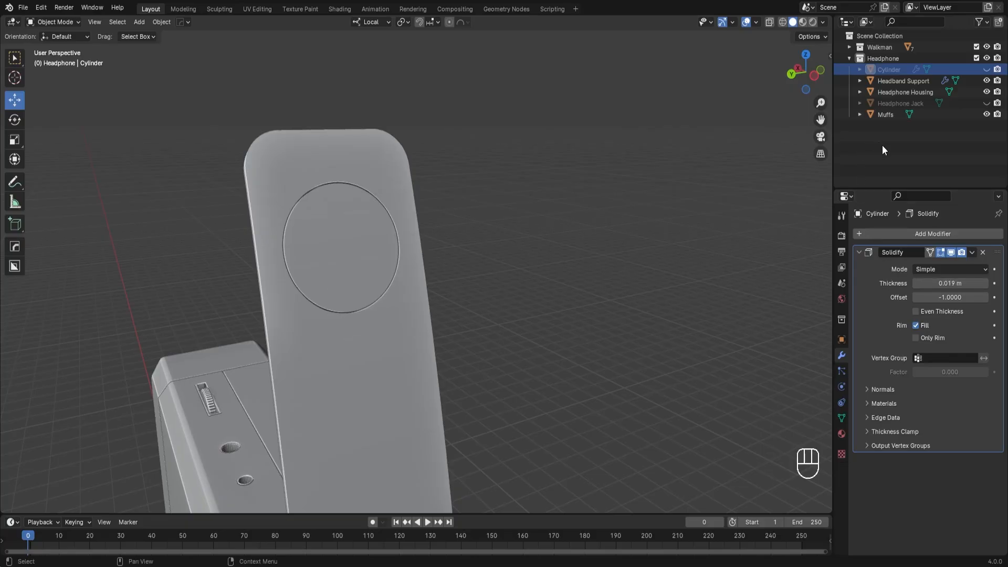
Step: Apply the Boolean modifier on the Headband Support
click(918, 82)
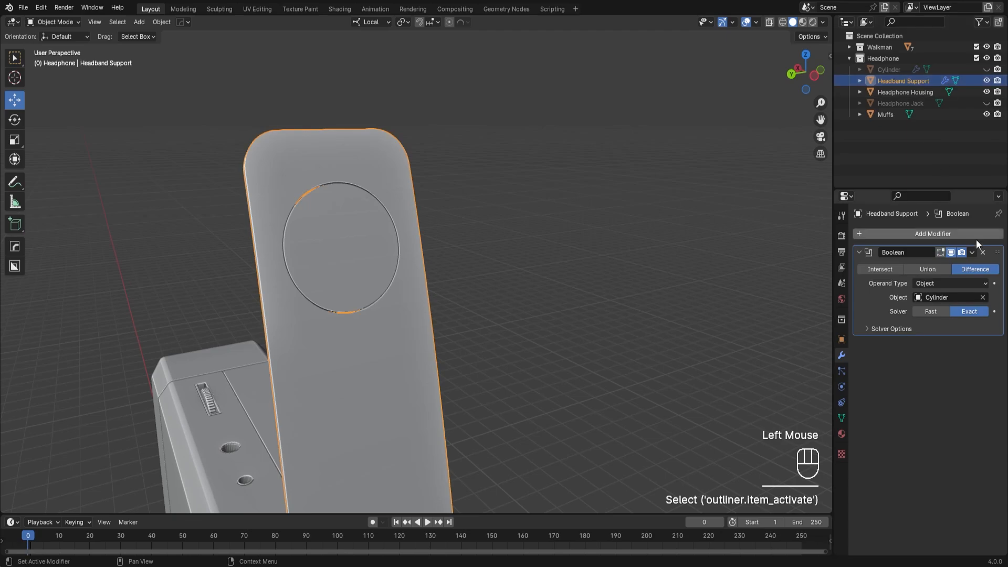
click(972, 254)
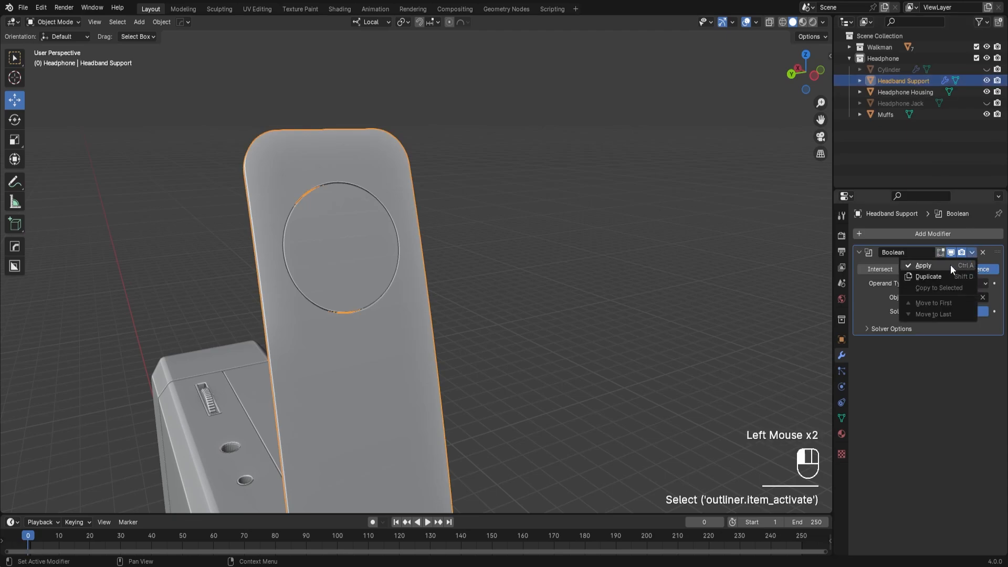
click(950, 264)
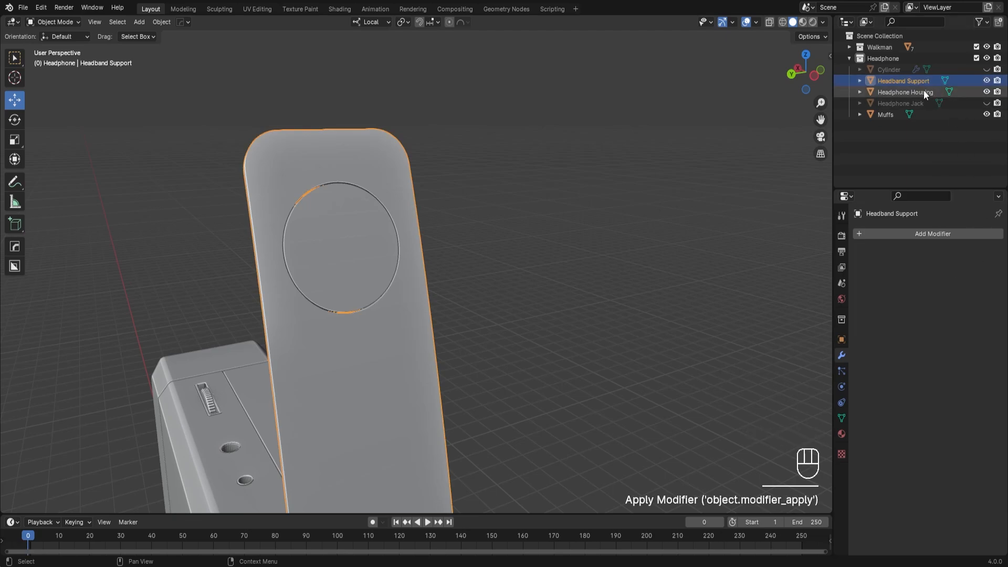
Step: Unhide the Cylinder used as the cutter and delete it from the scene
click(897, 72)
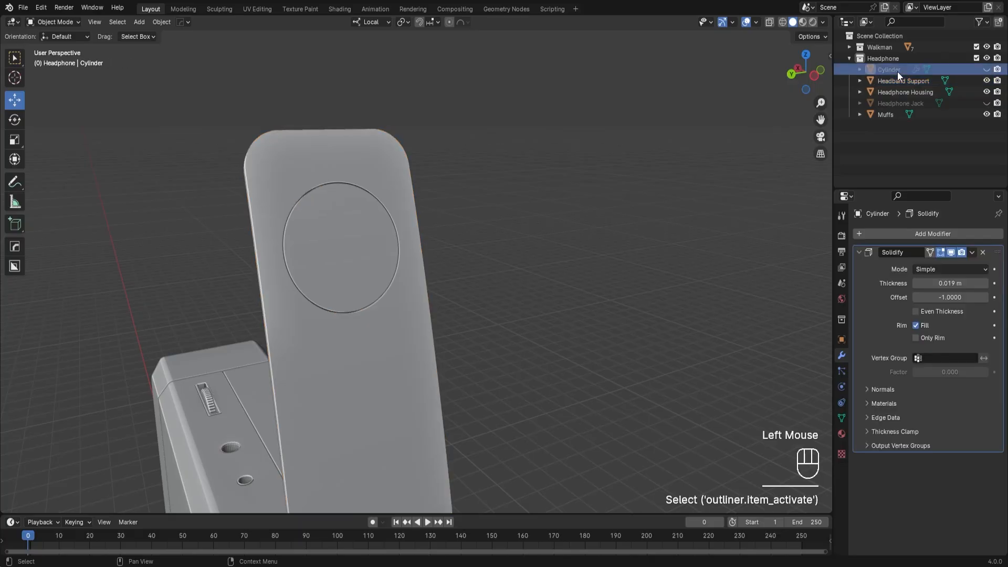
click(987, 70)
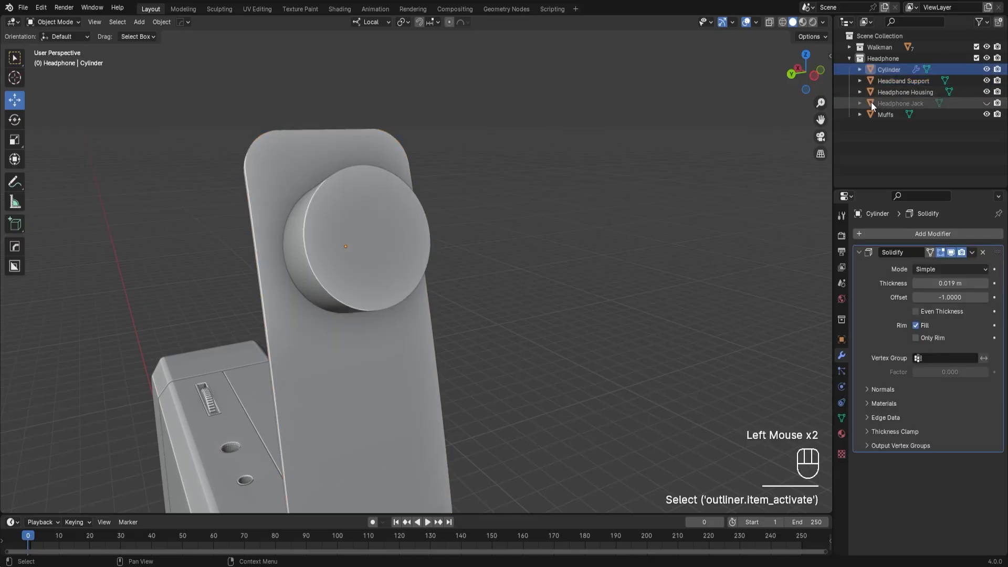
key(Delete)
Step: Enter Edit Mode on the Headband Support and select all linked faces of the circular disc in face selection mode
scroll(342, 244, up, 2)
click(336, 244)
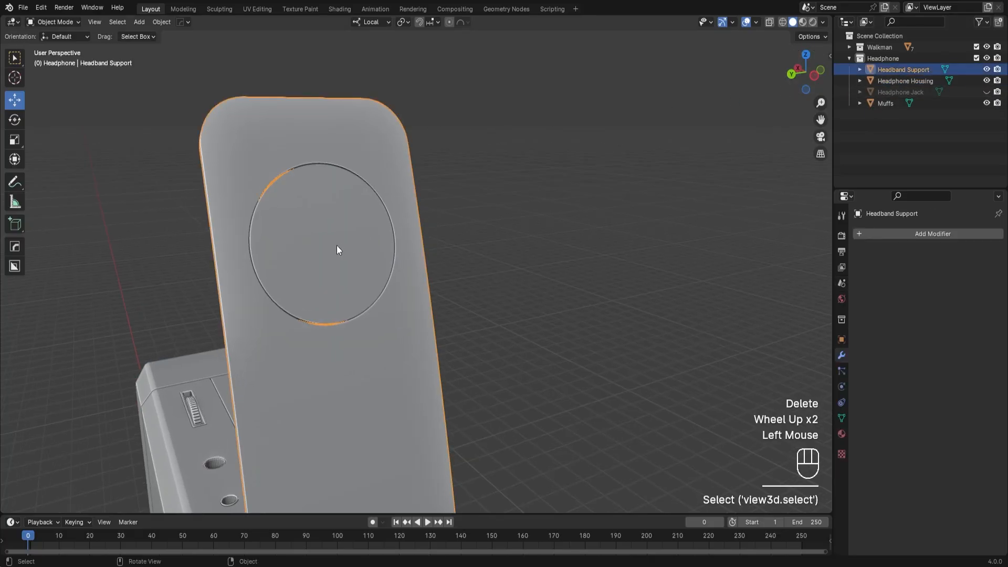
middle_drag(336, 245, 378, 258)
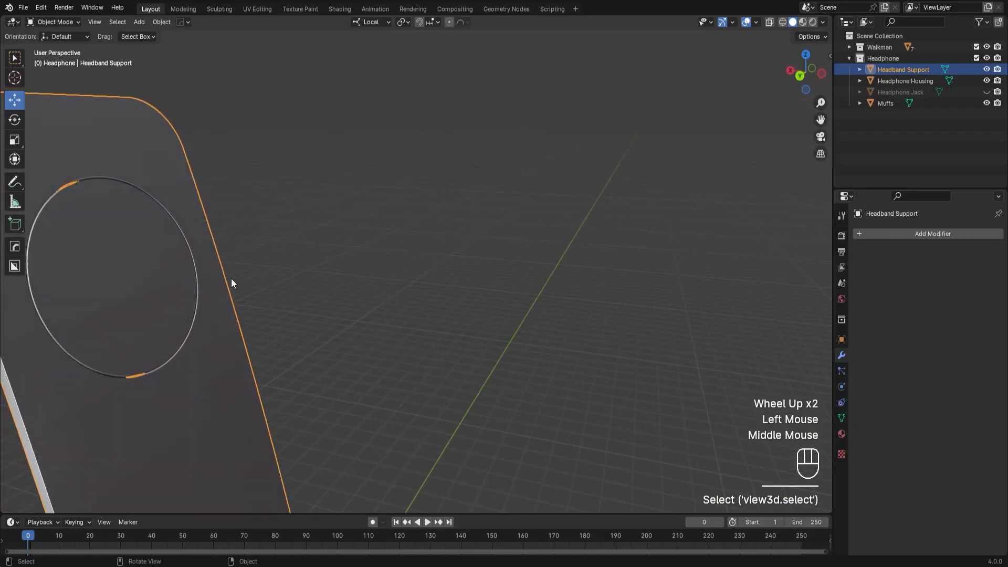
shift+middle_drag(231, 284, 380, 306)
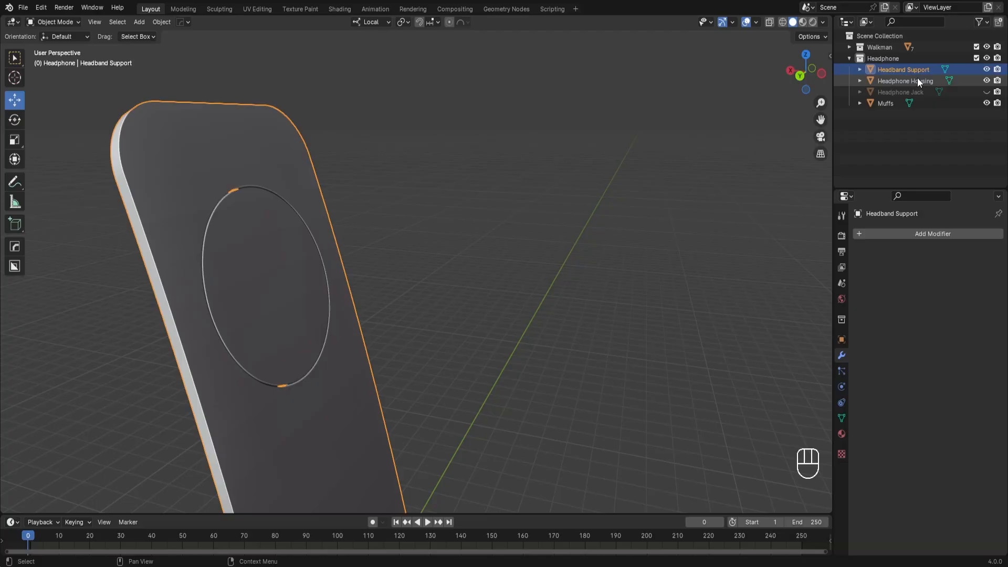
key(Tab)
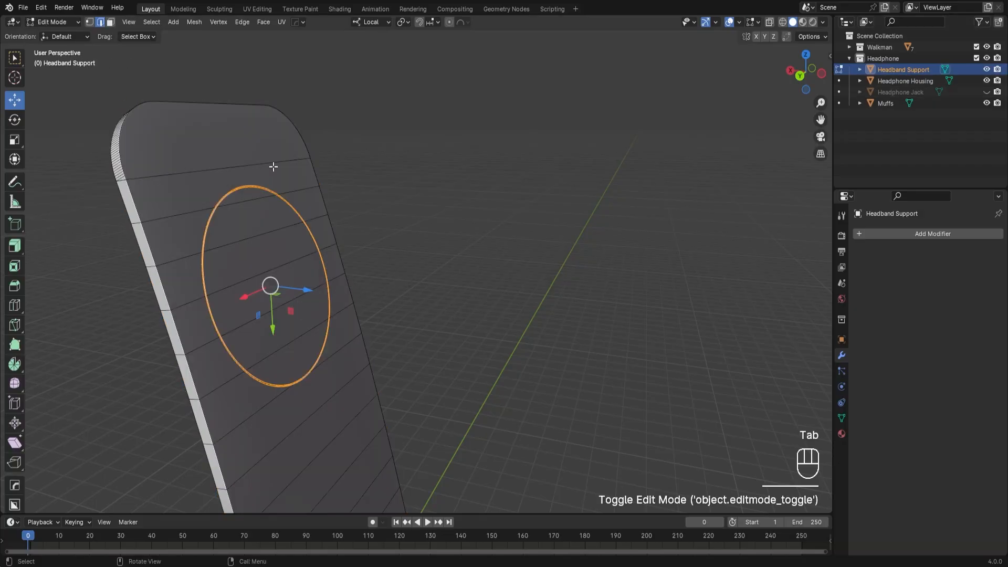
middle_drag(289, 148, 248, 200)
scroll(358, 216, up, 2)
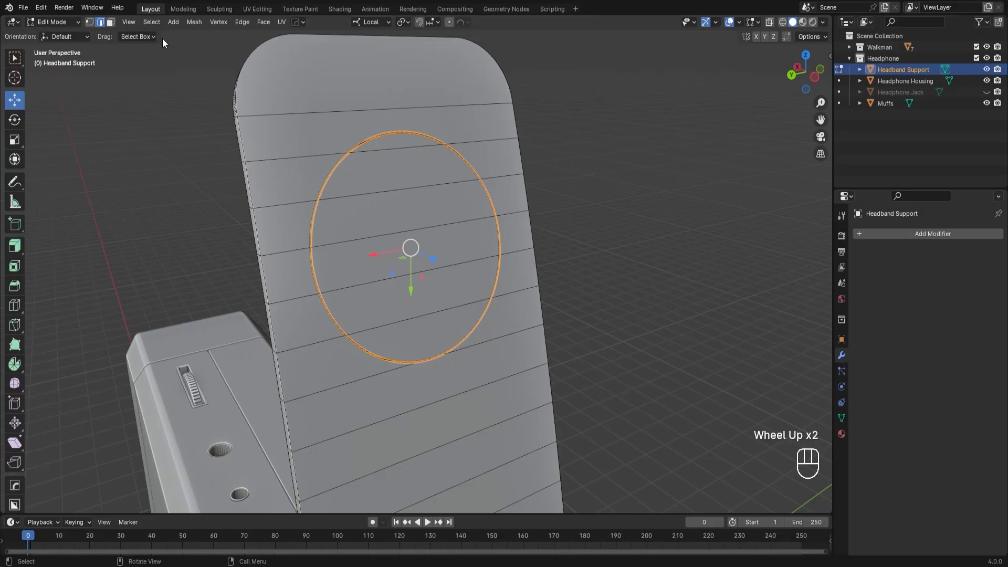
click(110, 22)
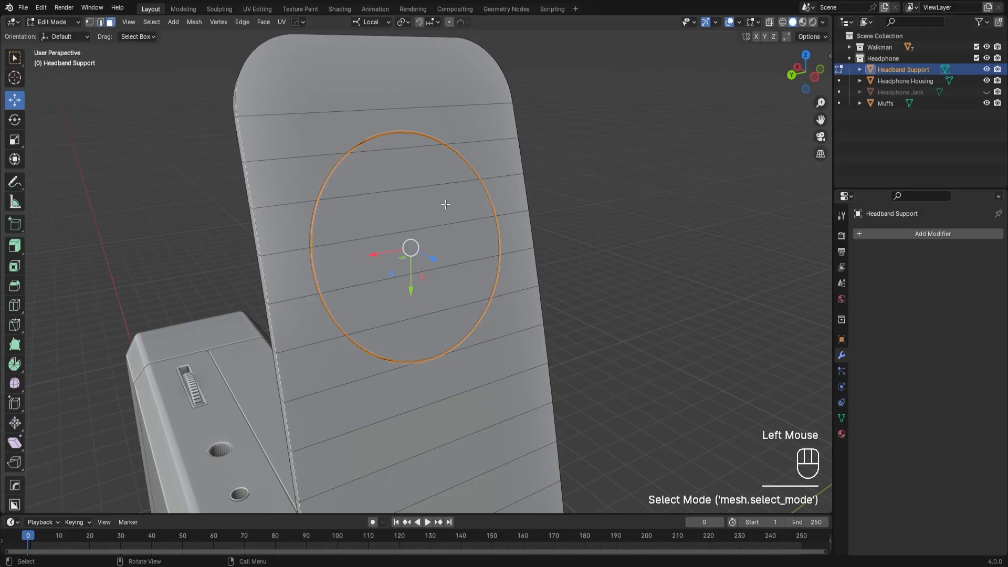
click(606, 198)
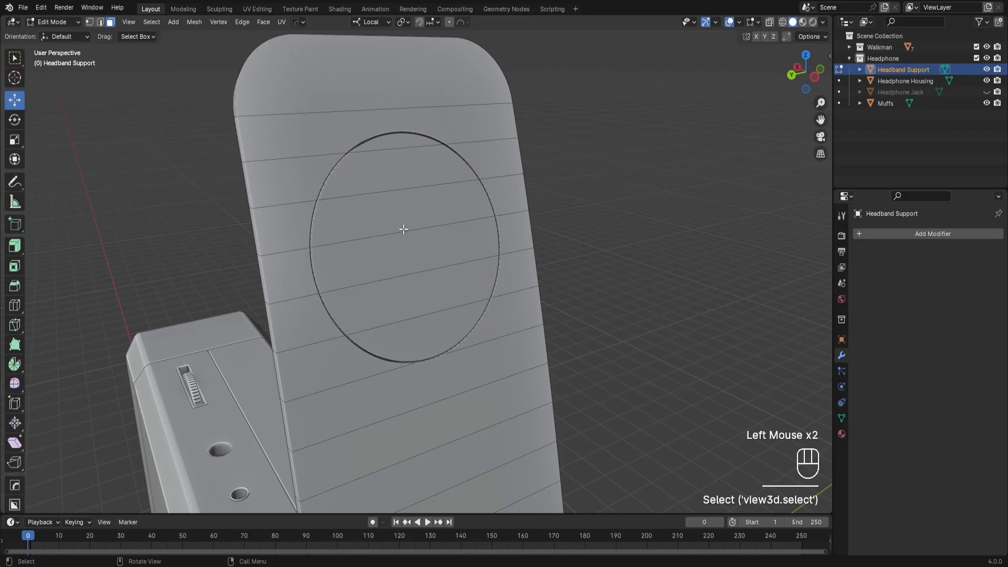
key(l)
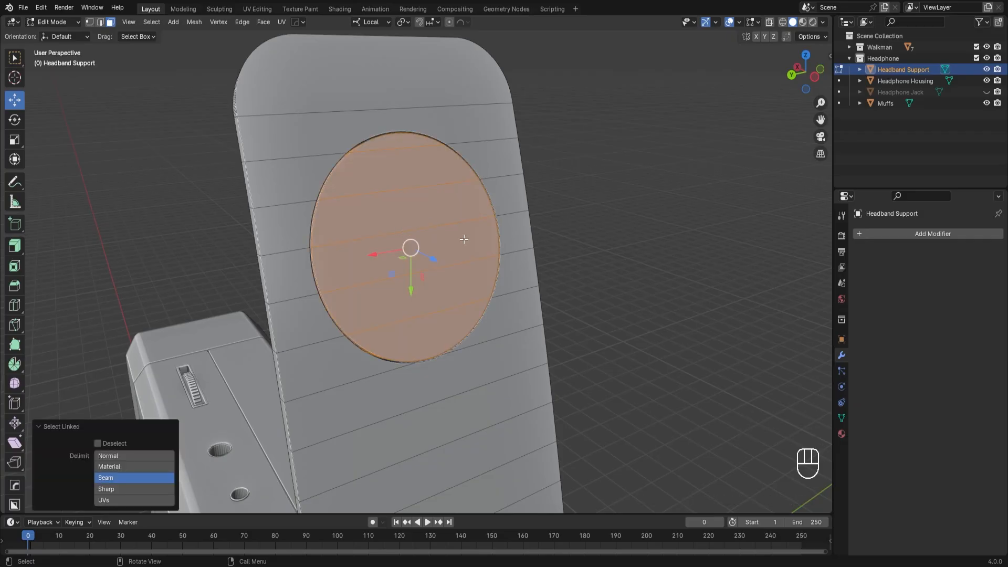
Step: Extrude the disc faces in place, then move the copy about 0.51 m along local Z and delete its faces
middle_drag(422, 240, 417, 257)
key(e)
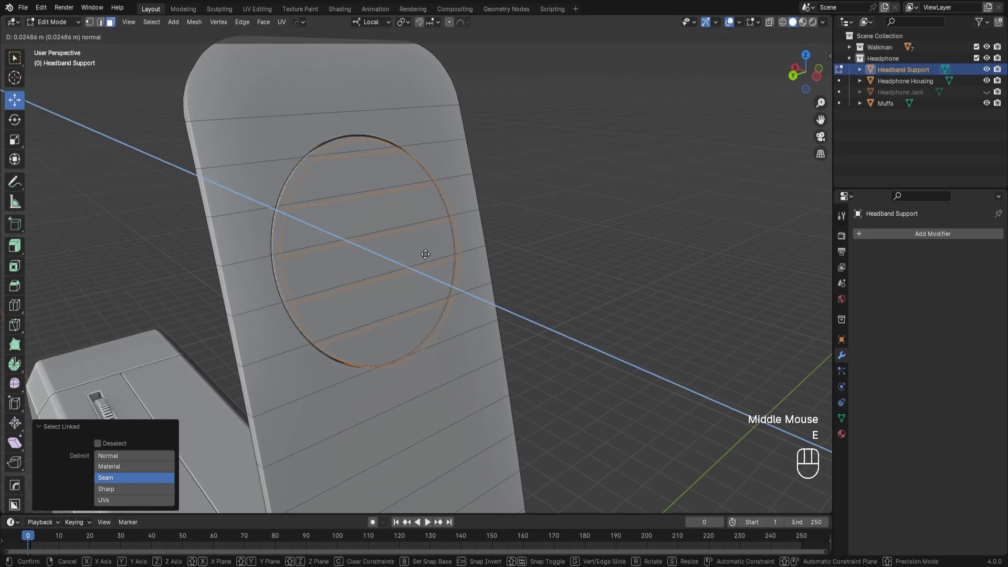
right_click(437, 252)
middle_drag(417, 265, 509, 263)
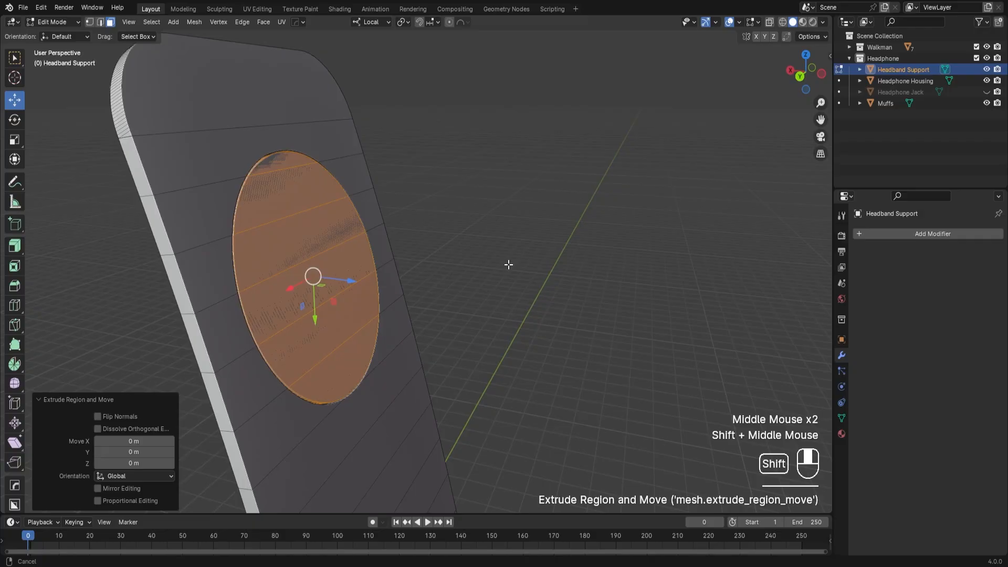
drag(351, 281, 543, 289)
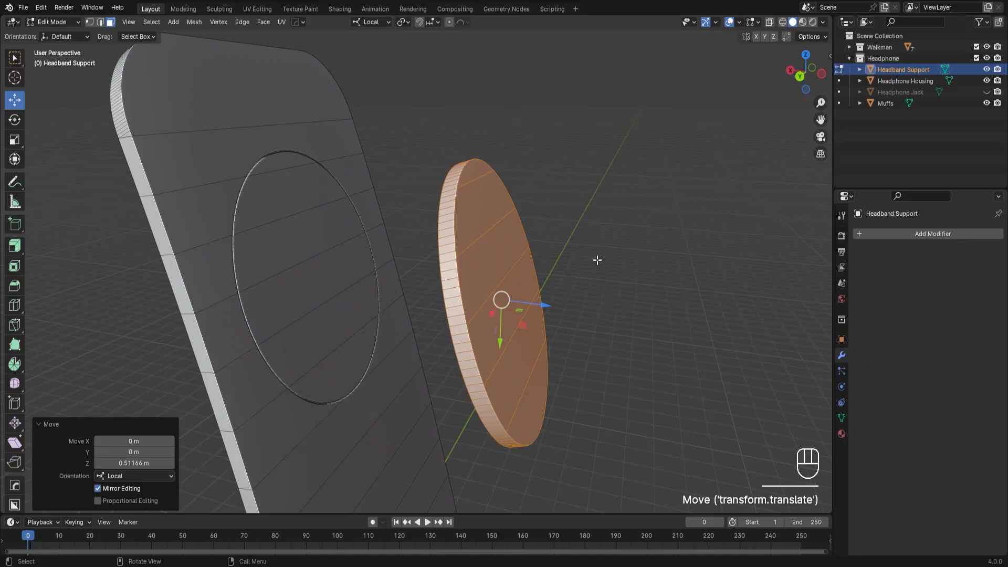
key(Delete)
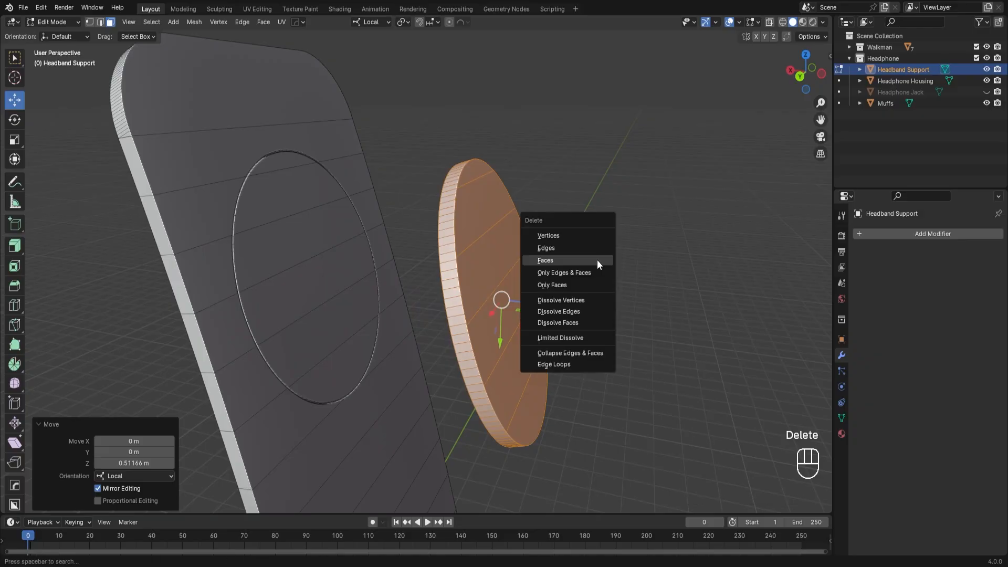
click(598, 260)
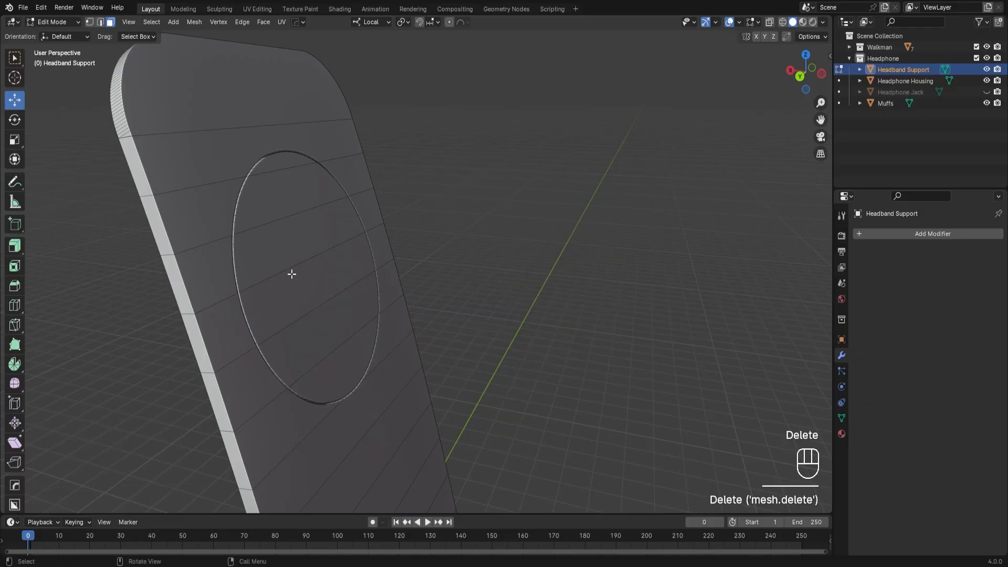
Step: Select the remaining linked faces of the circular disc, extrude them in place, and delete the resulting faces
click(278, 184)
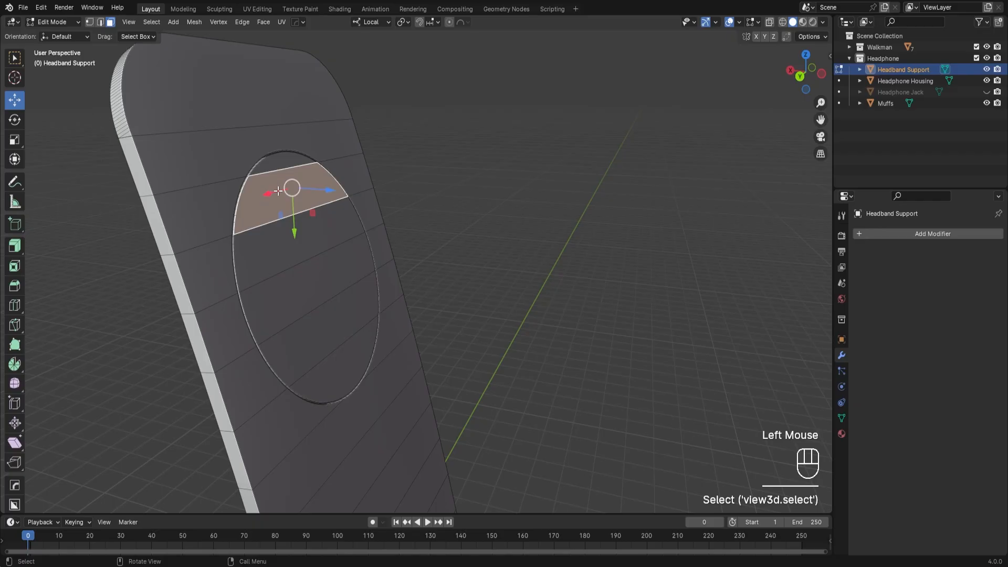
click(504, 220)
key(l)
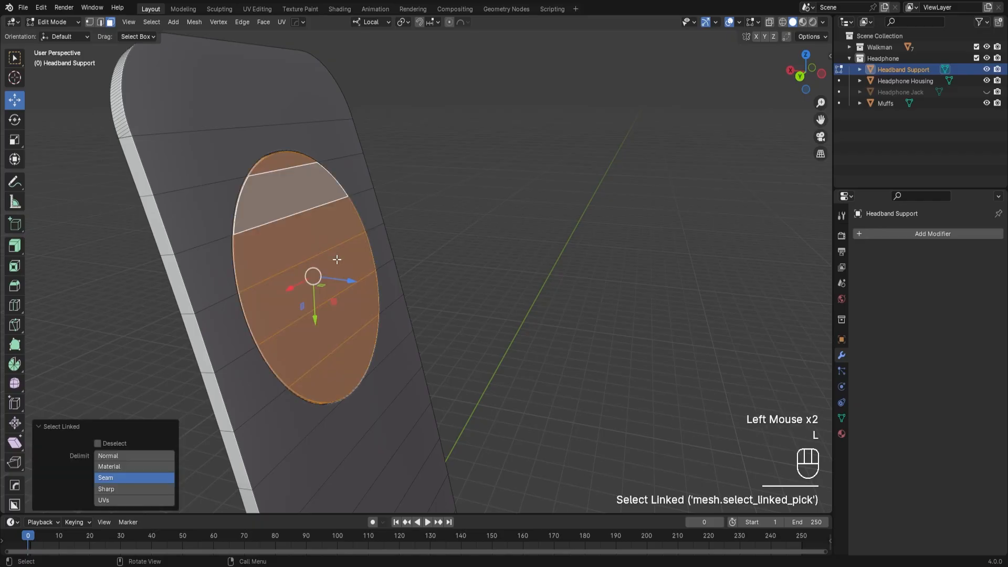
key(e)
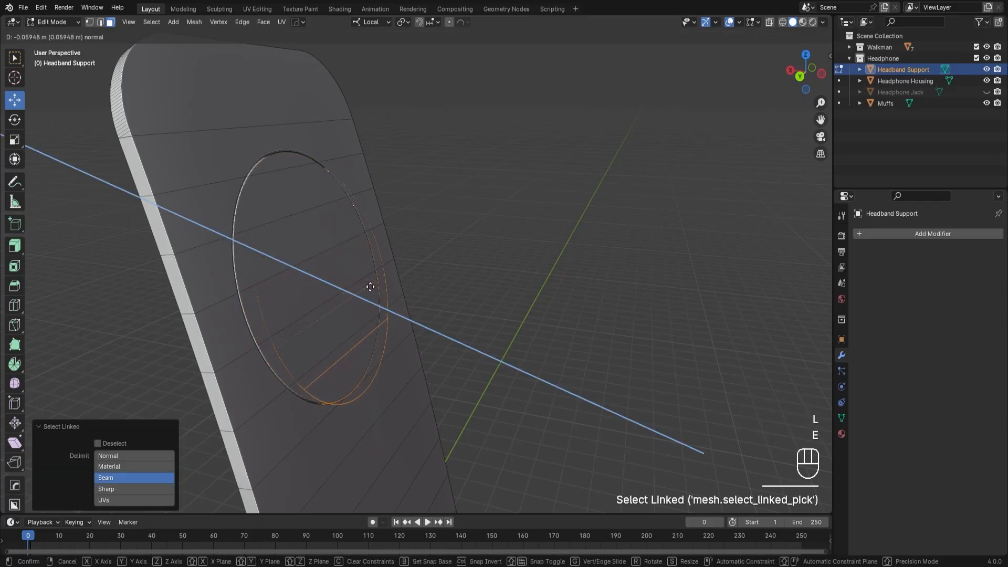
right_click(361, 292)
key(Delete)
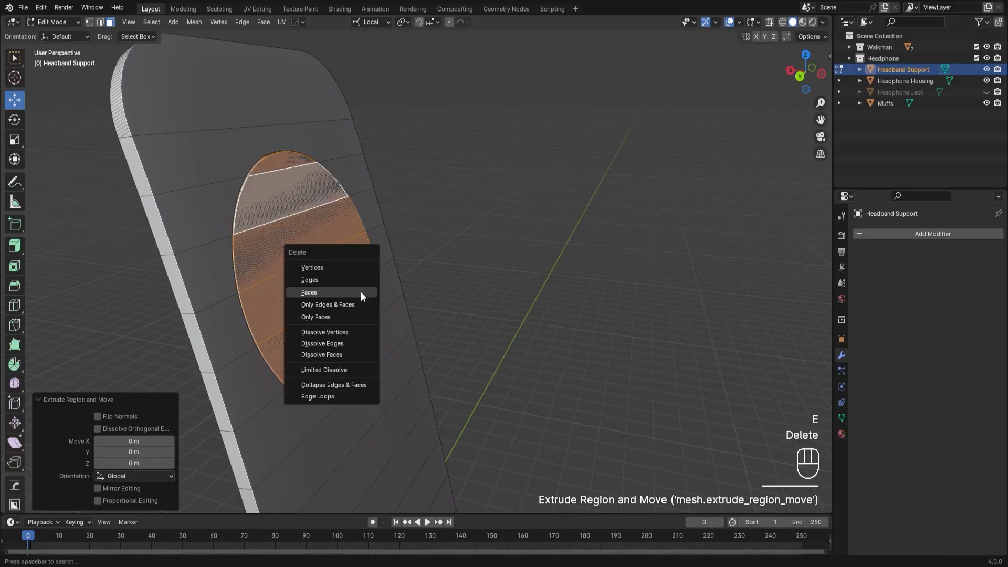
click(360, 291)
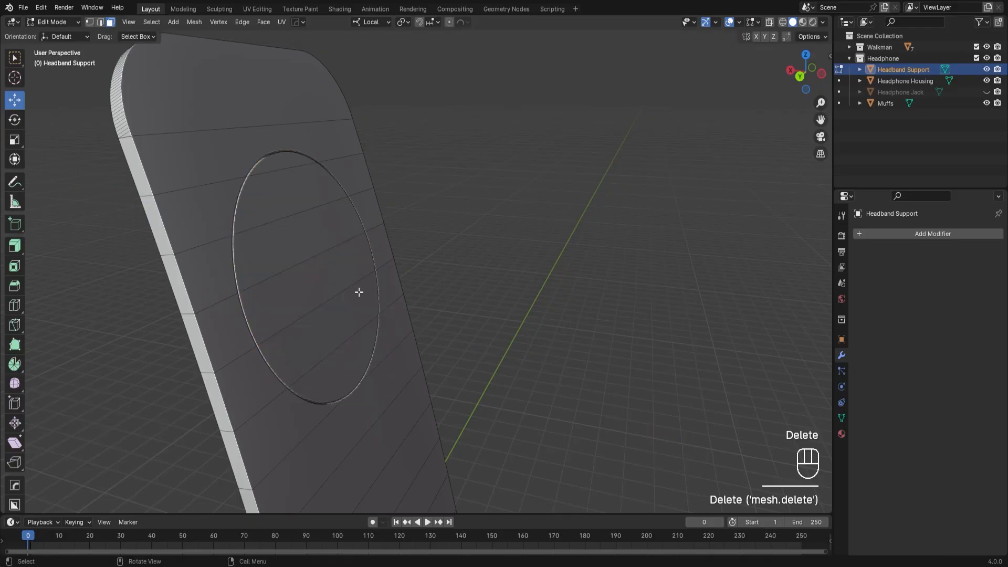
Step: Select all the face strips that make up the circular disc and extrude them outward about 0.027 m along their normal
shift+click(272, 161)
shift+click(310, 198)
shift+click(313, 235)
shift+click(320, 276)
shift+click(331, 315)
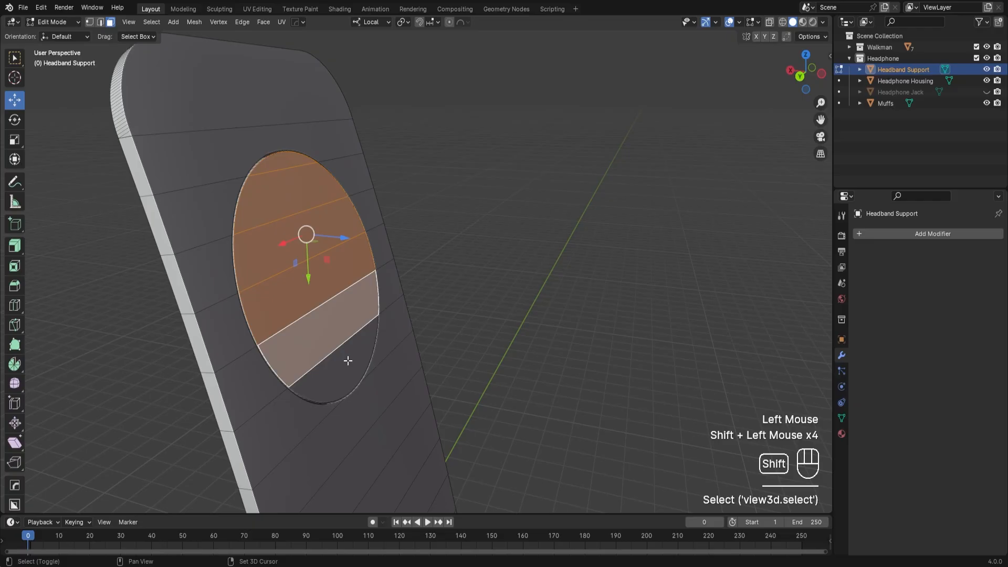
shift+click(349, 362)
key(e)
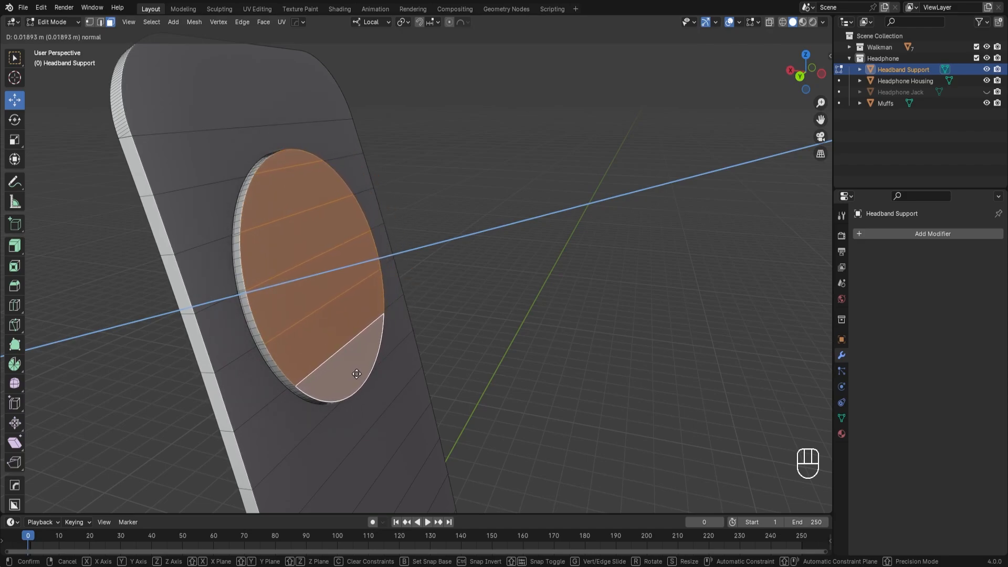
click(351, 370)
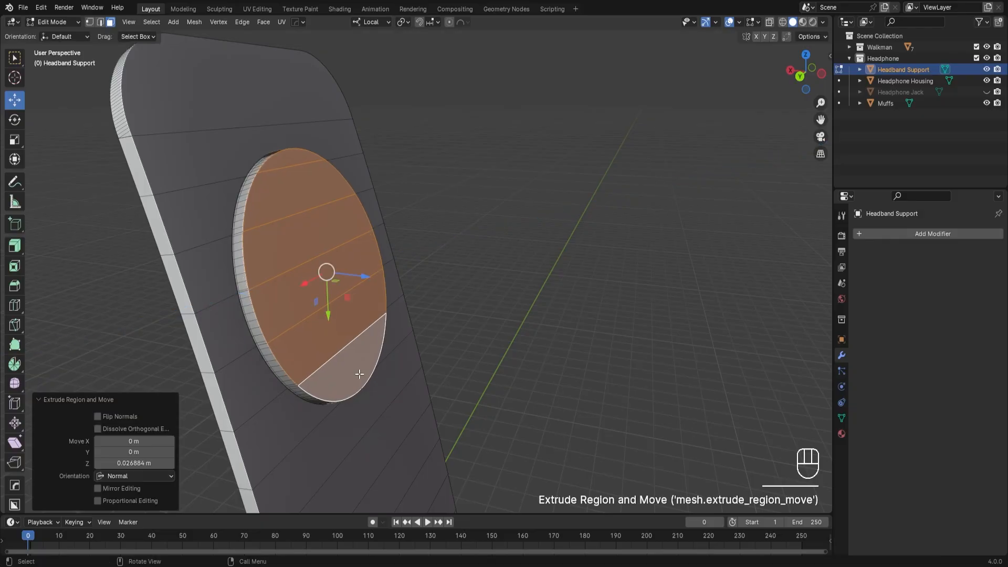
Step: Inset the raised disc's front faces by about 0.019 m
middle_drag(351, 371, 350, 362)
key(i)
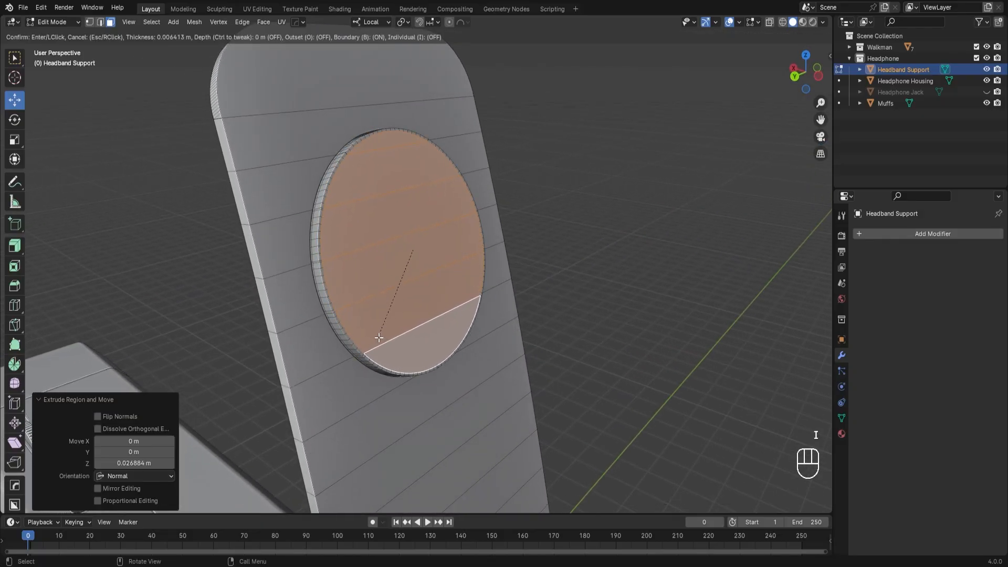
click(391, 338)
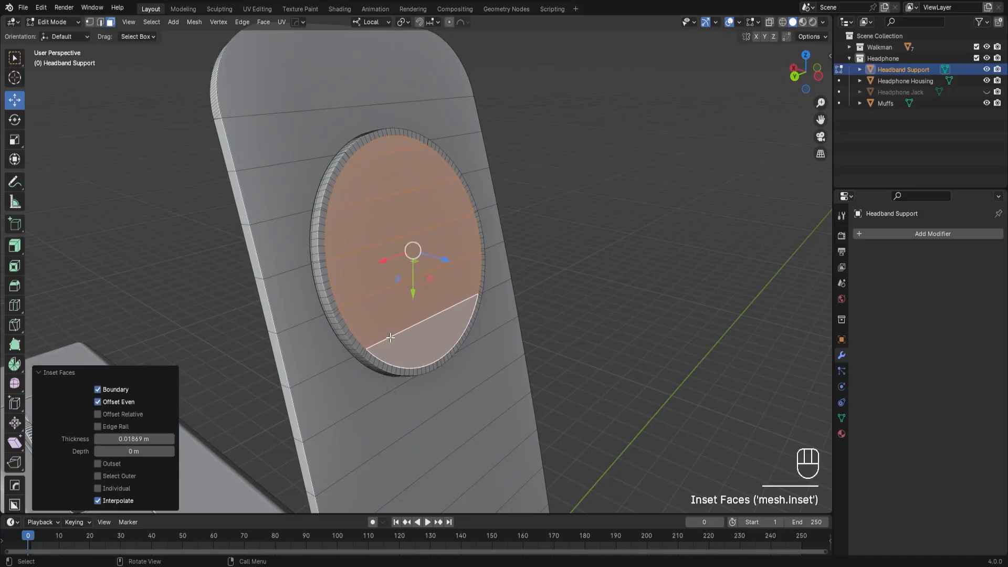
Step: Bevel the raised disc's outer rim edge loop with 50 segments and return to Object Mode with nothing selected
scroll(431, 305, up, 4)
scroll(432, 306, up, 1)
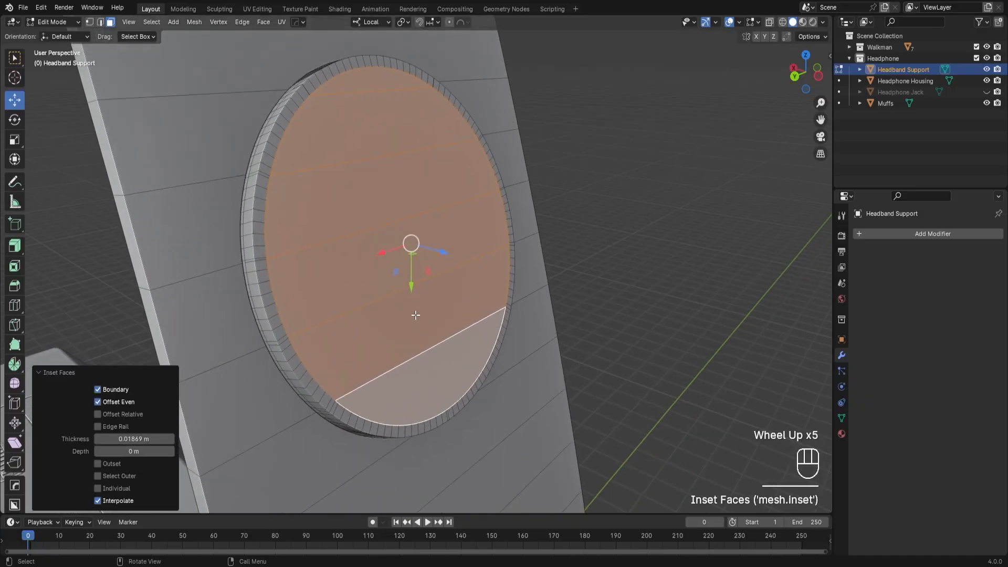
middle_drag(414, 313, 436, 320)
shift+middle_drag(349, 301, 540, 372)
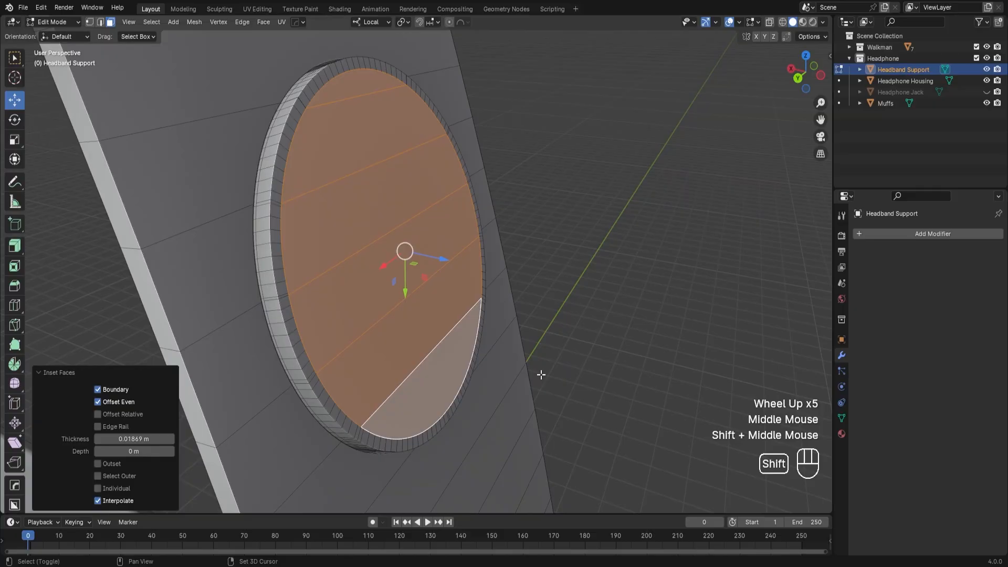
scroll(354, 275, up, 2)
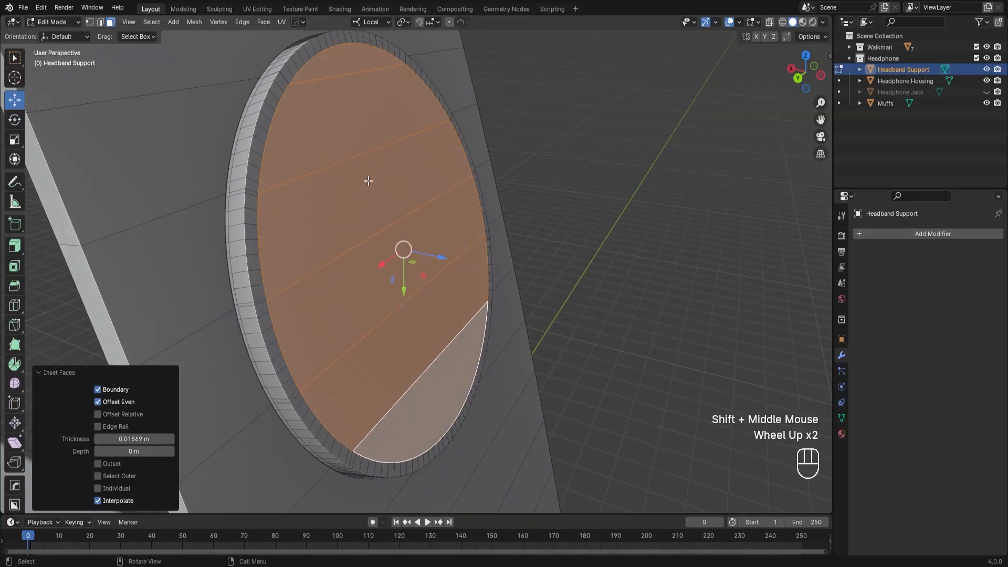
key(2)
scroll(249, 188, up, 1)
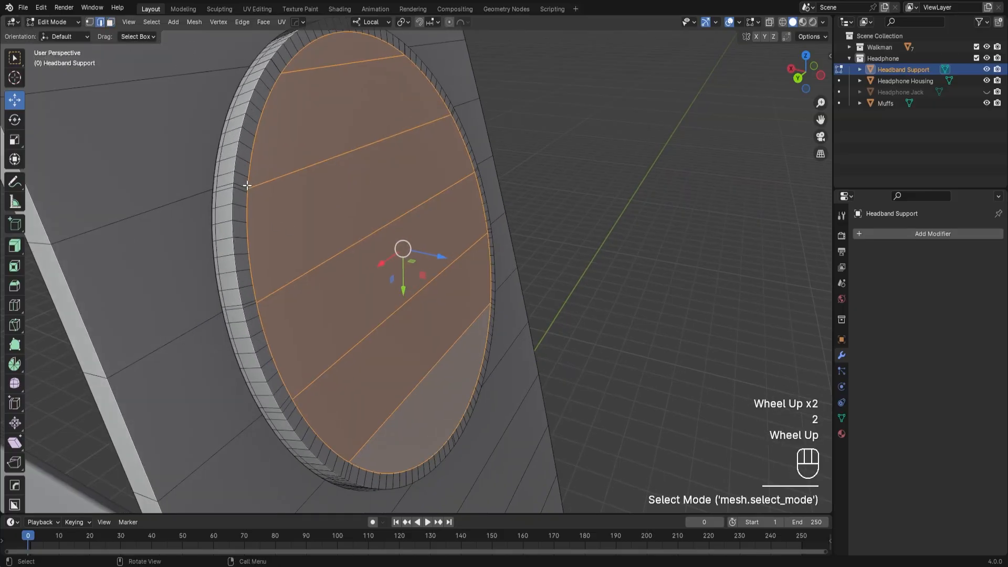
click(239, 245)
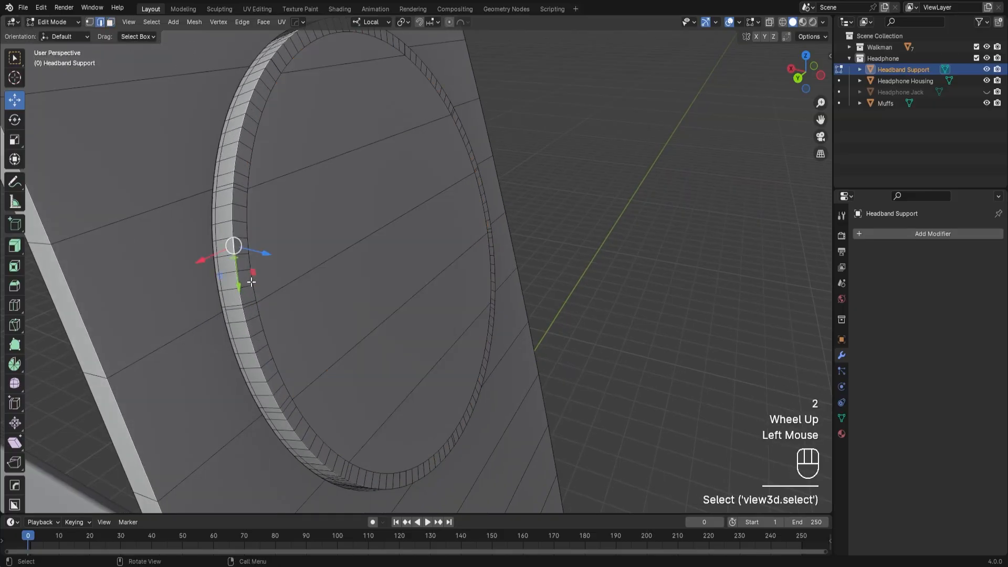
alt+shift+click(233, 231)
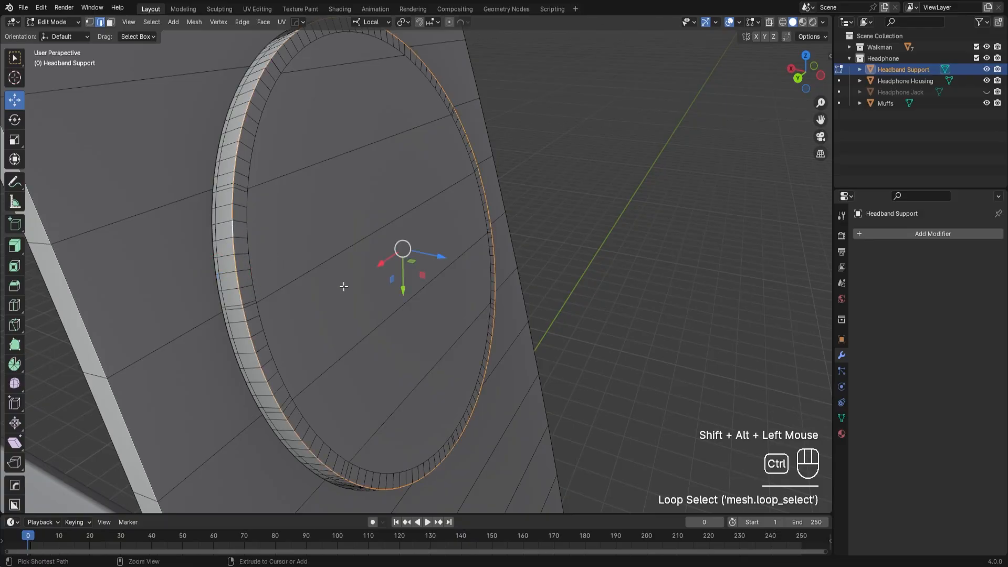
key(ctrl+b)
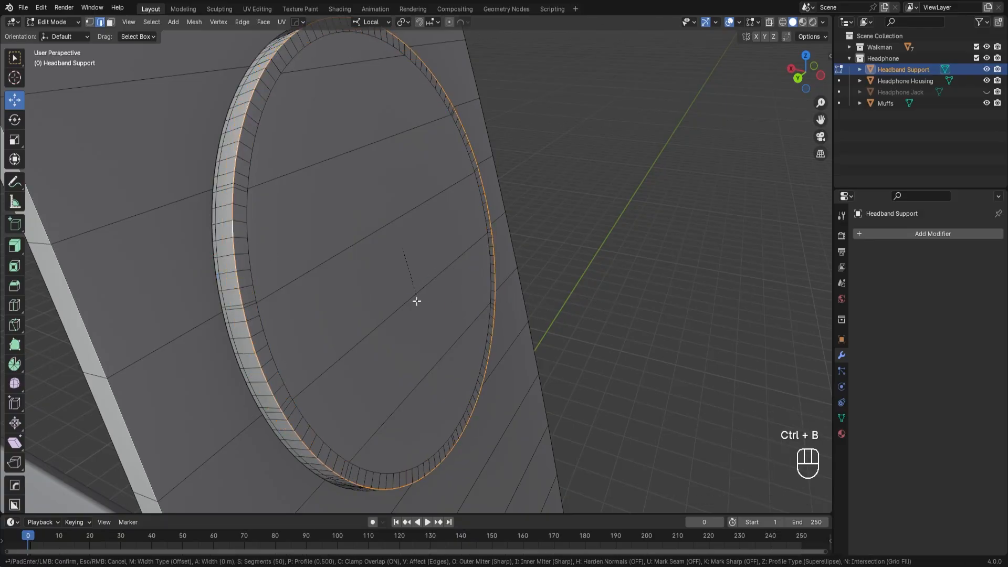
click(475, 293)
click(596, 295)
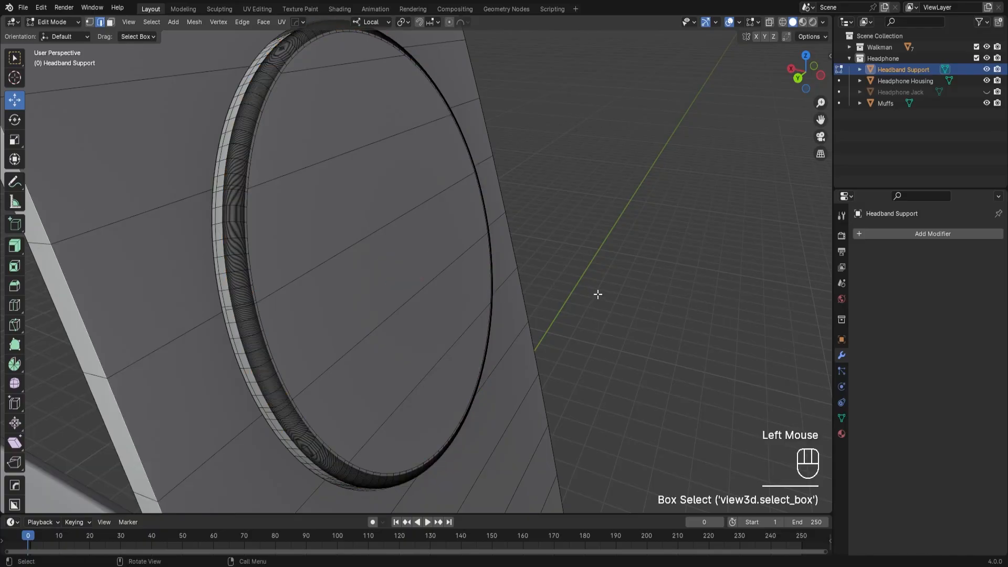
key(Tab)
scroll(583, 296, down, 3)
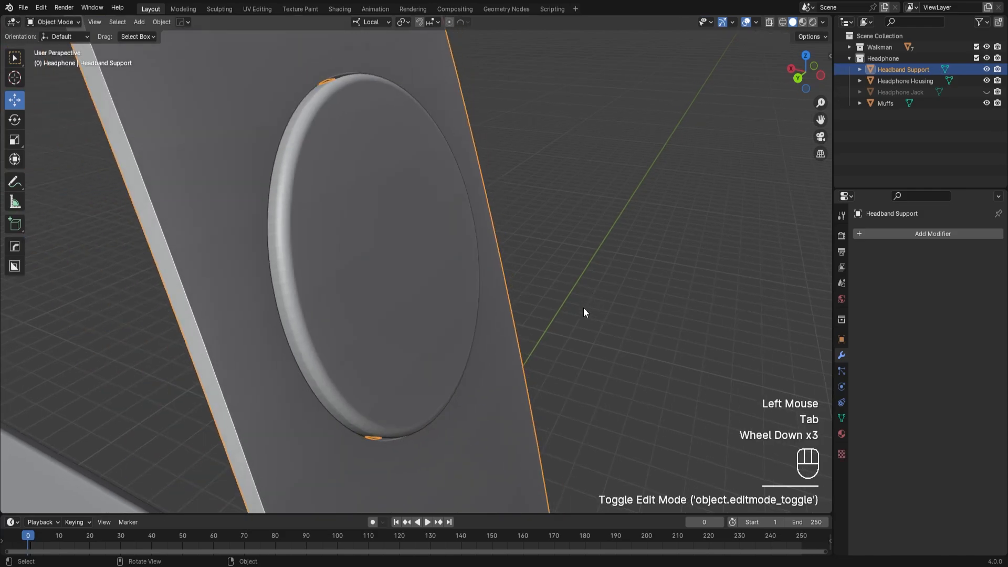
click(586, 310)
Step: Examine the disc's rounded edge and the headband strap's curve beside the Walkman from perspective, left and front views
middle_drag(616, 355, 591, 326)
scroll(591, 331, down, 1)
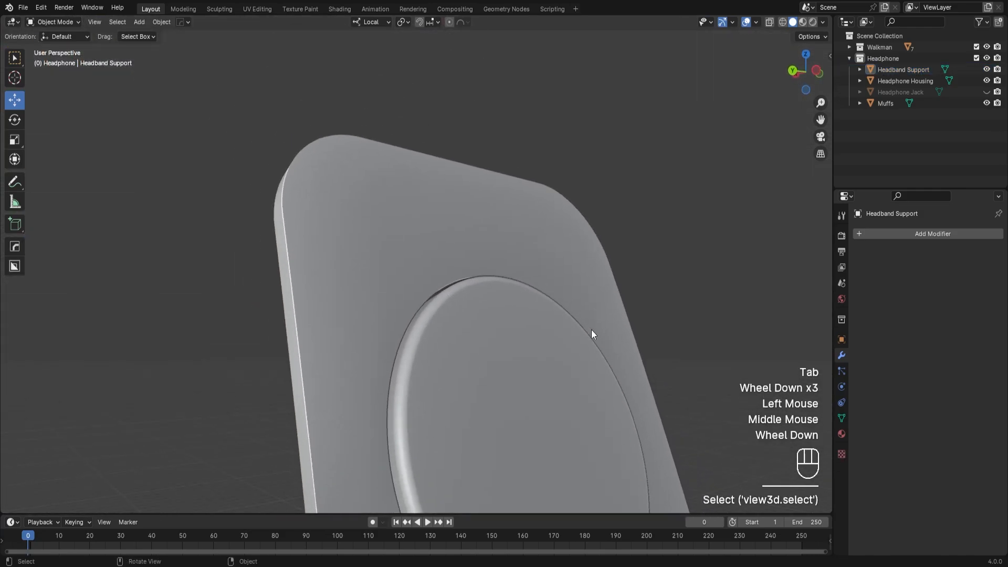
click(507, 231)
scroll(503, 226, down, 2)
middle_drag(503, 227, 525, 307)
click(355, 301)
scroll(618, 305, down, 2)
middle_drag(617, 304, 560, 294)
scroll(572, 357, down, 2)
shift+middle_drag(571, 357, 503, 141)
scroll(518, 227, down, 2)
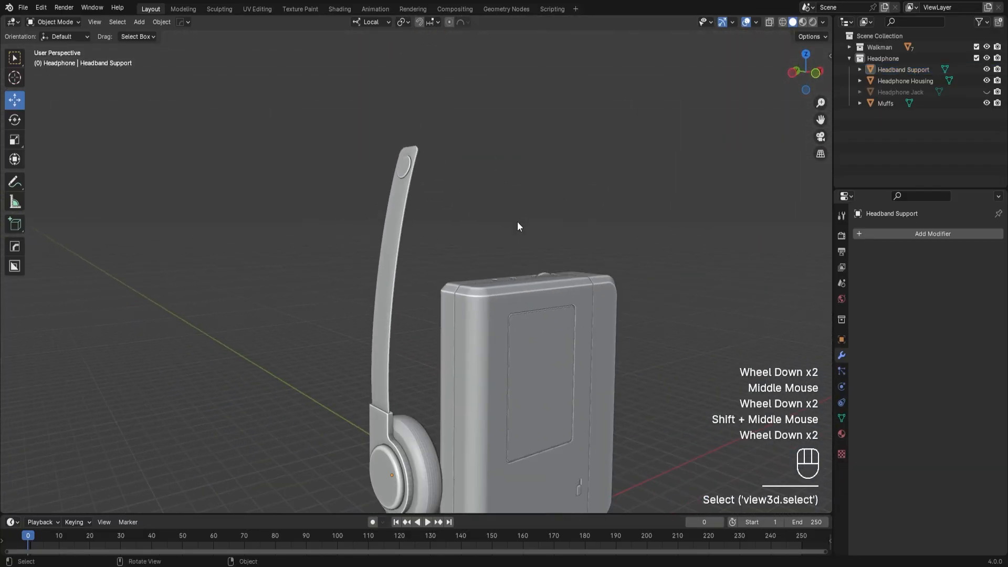
shift+middle_drag(518, 222, 566, 286)
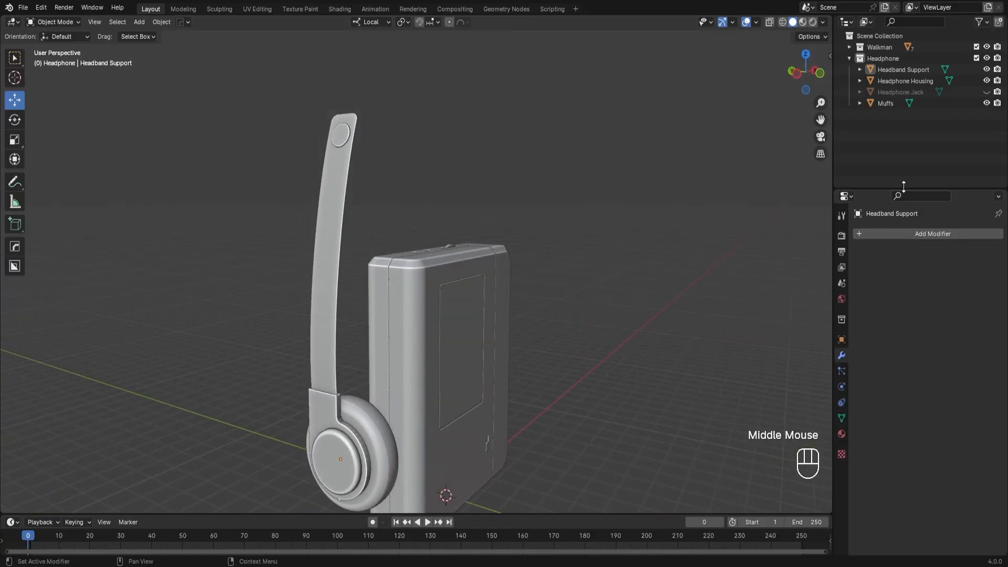
scroll(585, 225, down, 3)
middle_drag(585, 224, 515, 229)
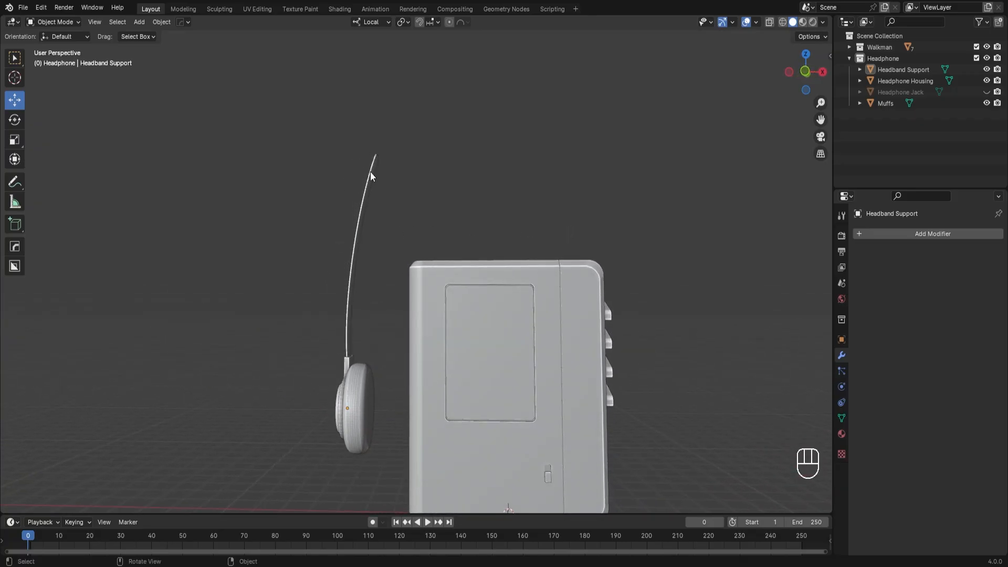
middle_drag(371, 172, 377, 224)
scroll(355, 228, up, 2)
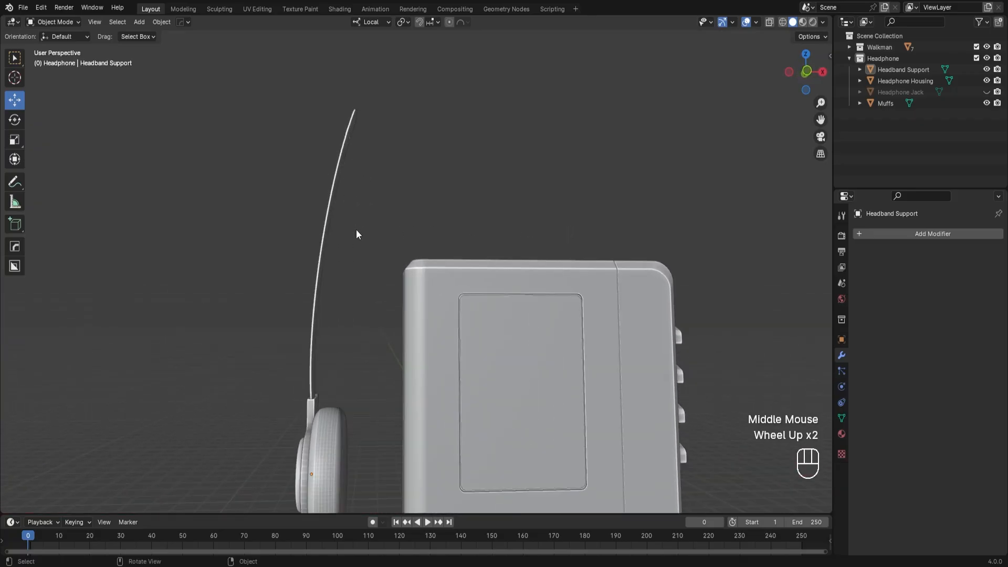
alt+middle_drag(353, 267, 326, 259)
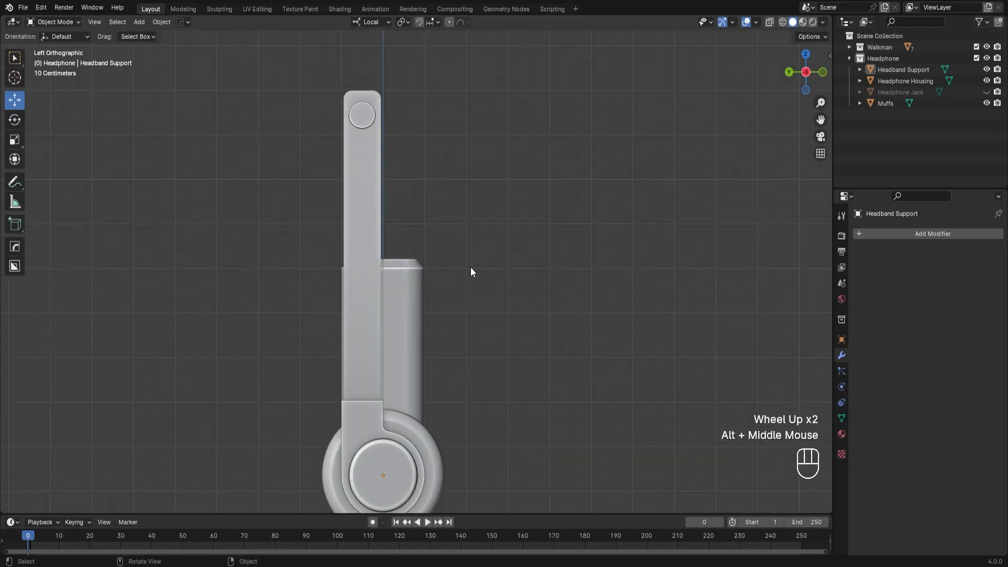
middle_drag(471, 272, 360, 265)
shift+middle_drag(387, 203, 387, 261)
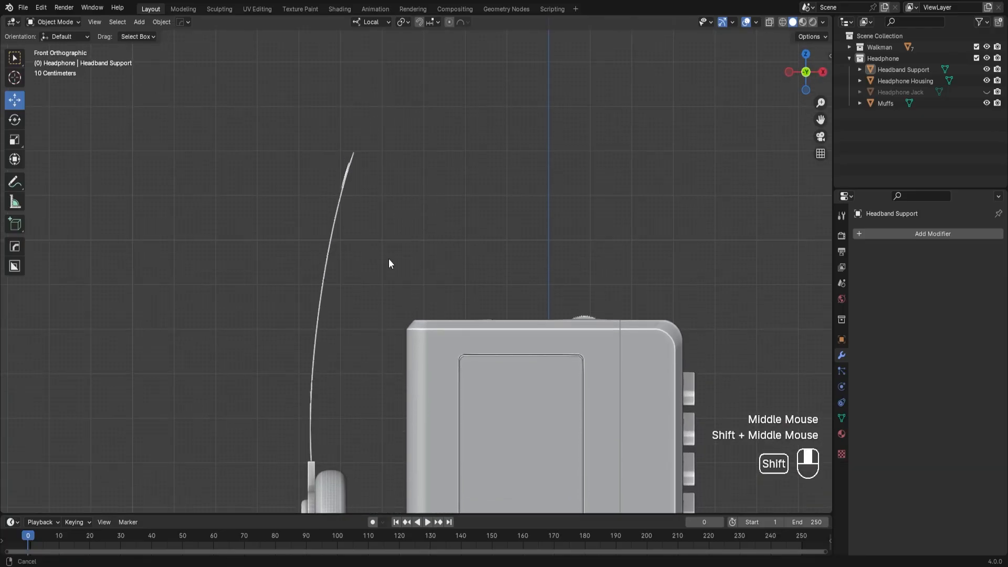
middle_drag(343, 201, 313, 303)
Step: Select the Headband Support and enter Edit Mode in the front orthographic view
click(314, 303)
scroll(339, 319, up, 1)
scroll(379, 329, down, 2)
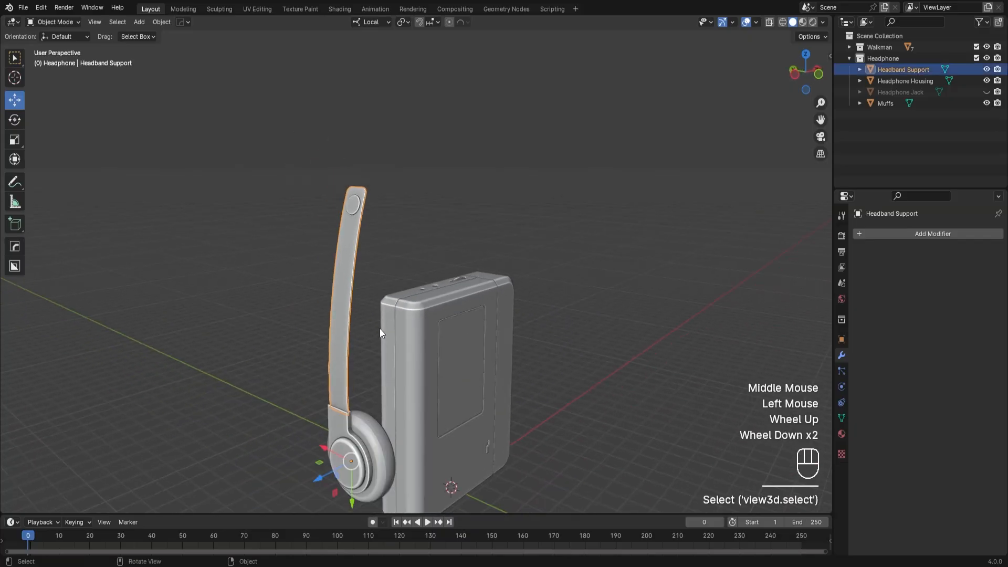
alt+middle_drag(379, 328, 355, 295)
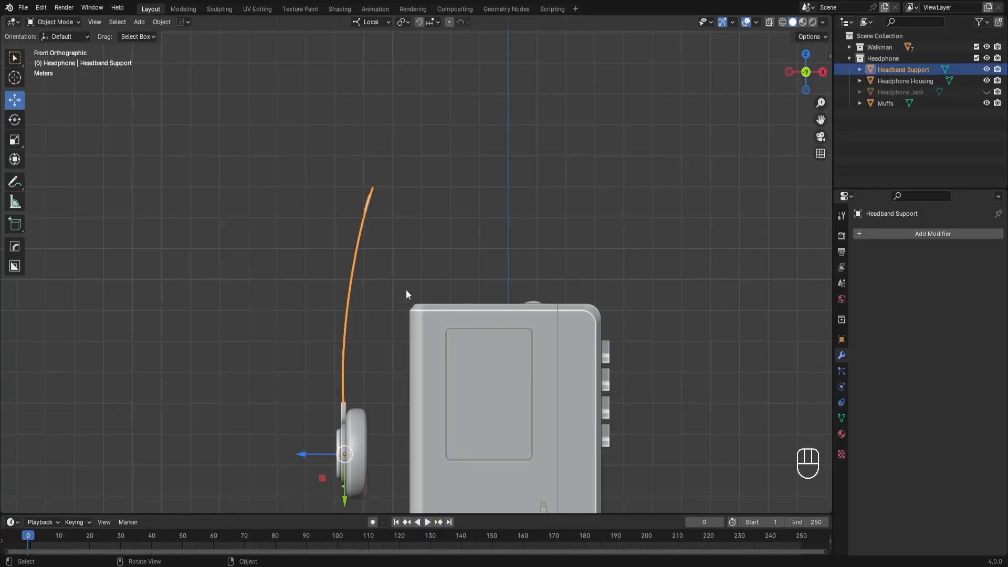
middle_drag(382, 269, 354, 264)
key(Tab)
scroll(353, 264, up, 2)
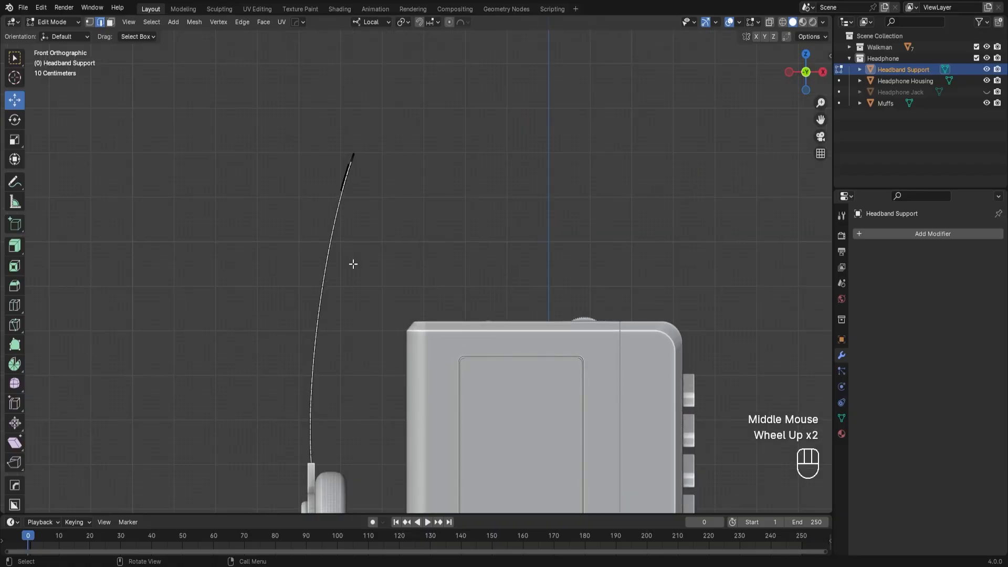
Step: Box-select all vertices in the upper half of the headband strap, using vertex selection with X-ray on
click(89, 22)
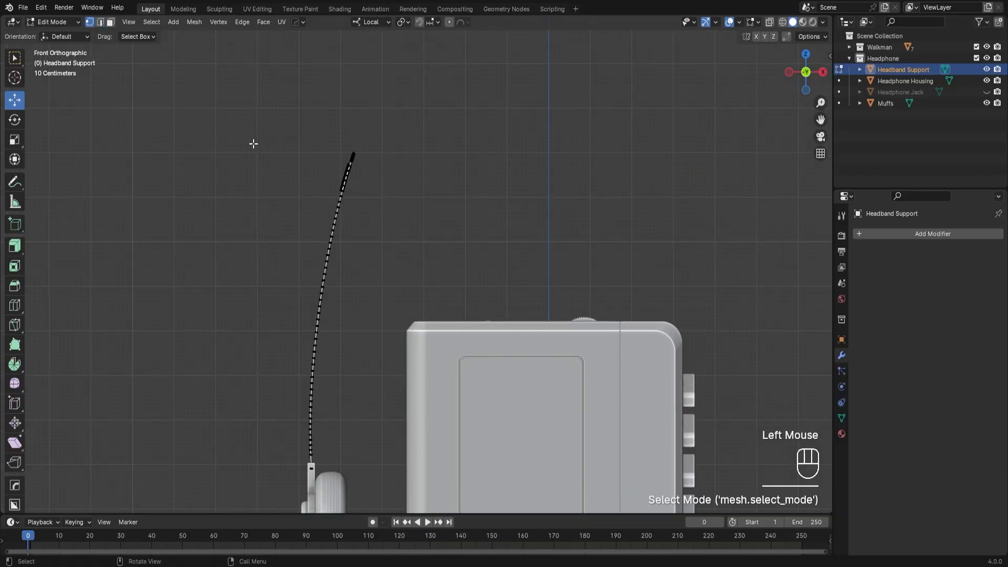
drag(262, 115, 430, 311)
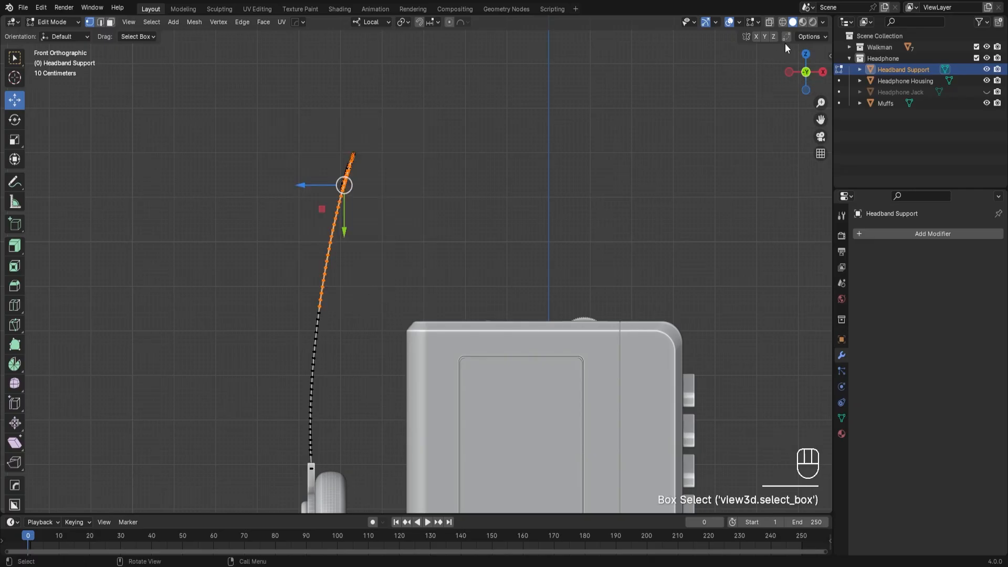
click(769, 22)
click(461, 216)
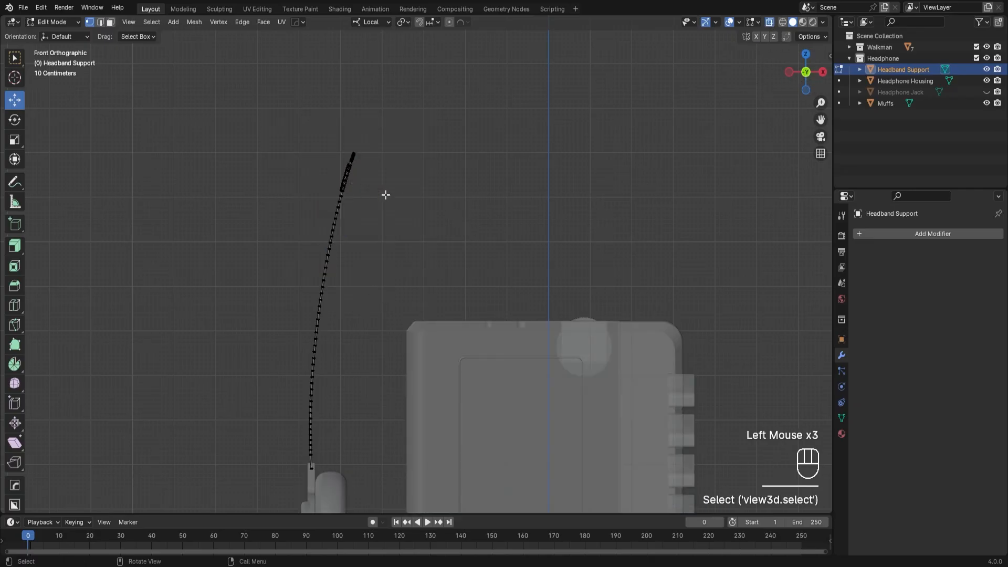
drag(240, 96, 450, 312)
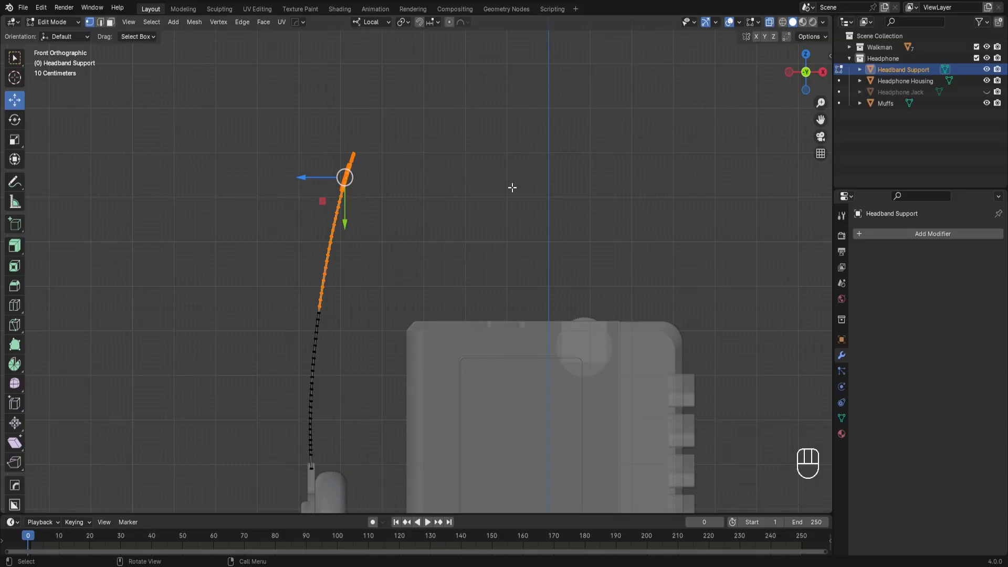
Step: Turn off X-ray and enable proportional editing for the selected strap vertices
middle_drag(512, 187, 749, 77)
click(769, 22)
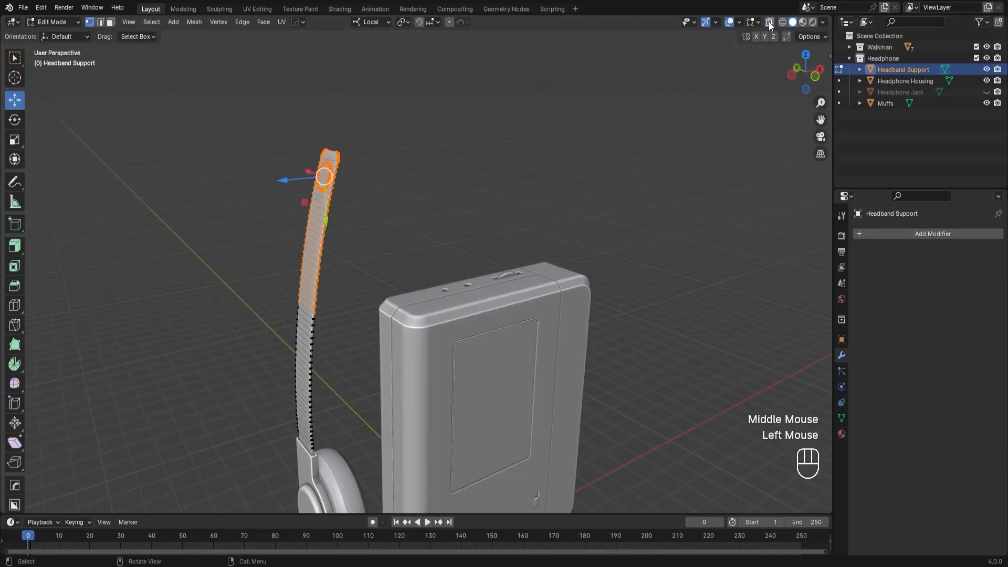
click(450, 22)
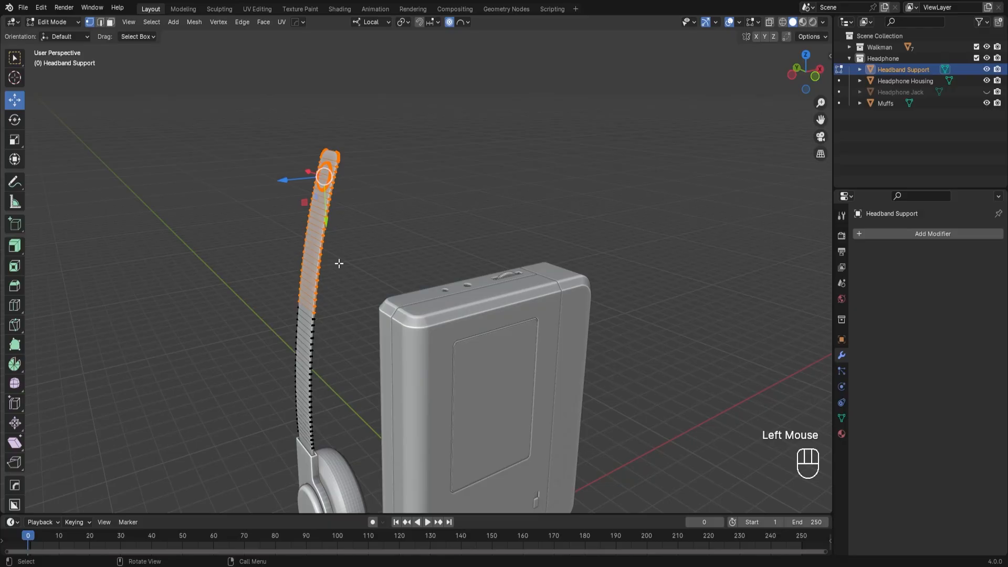
key(r)
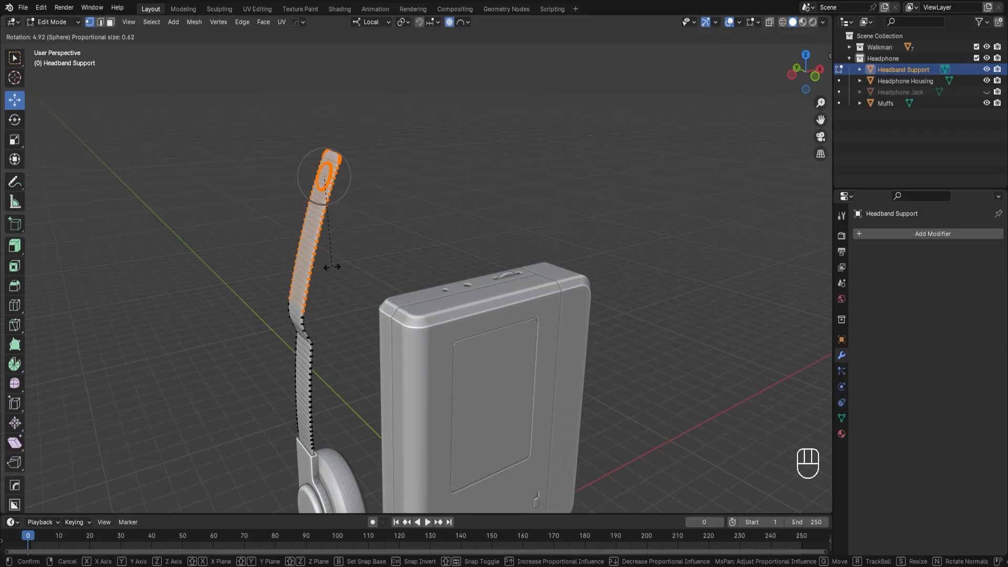
key(x)
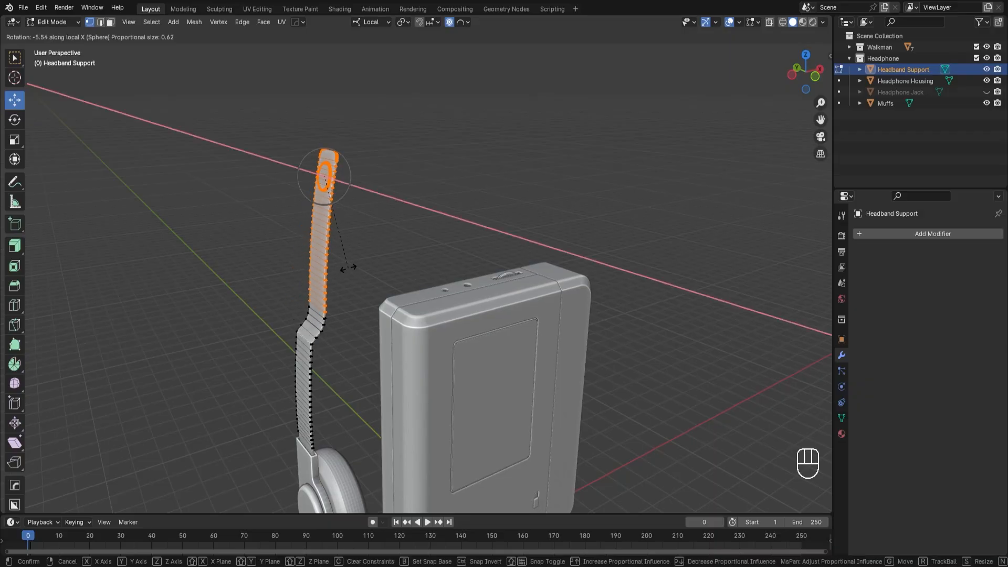
scroll(348, 267, down, 9)
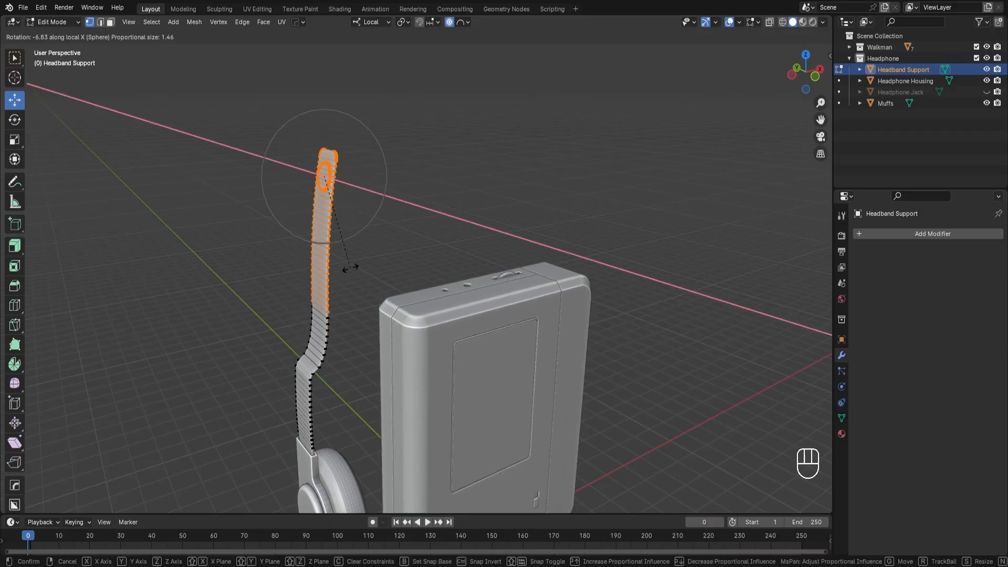
scroll(351, 267, down, 13)
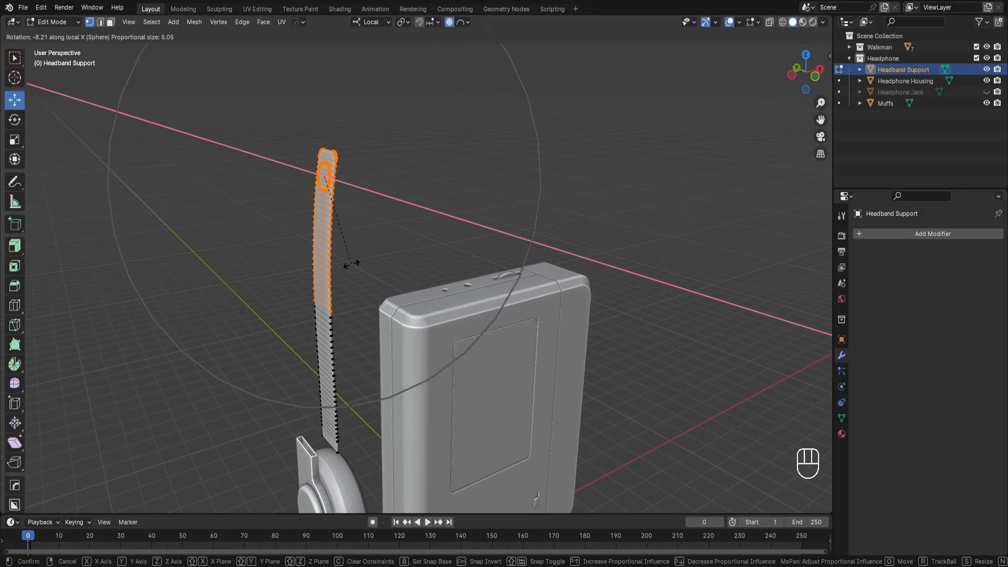
scroll(352, 264, up, 2)
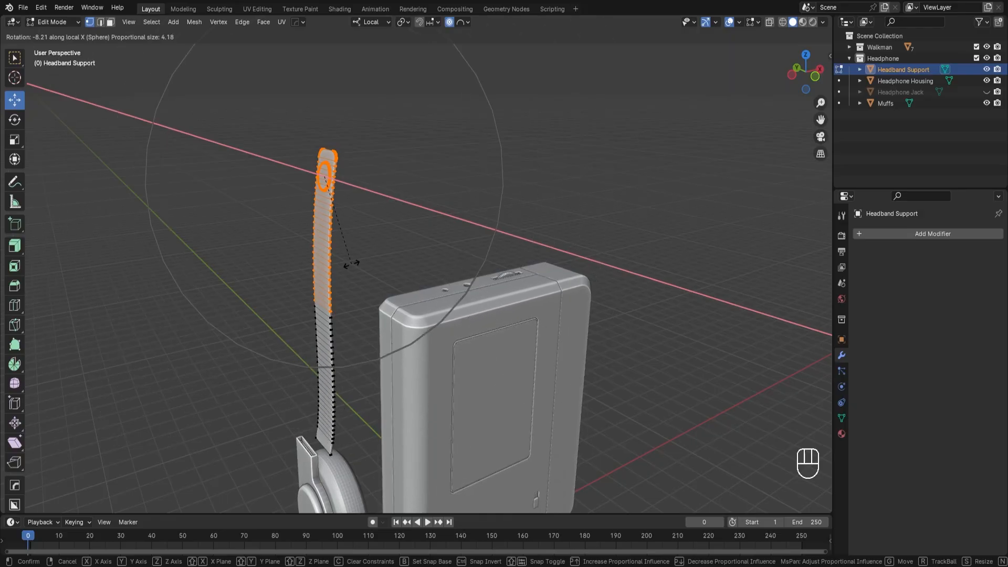
scroll(352, 264, up, 1)
scroll(352, 264, down, 1)
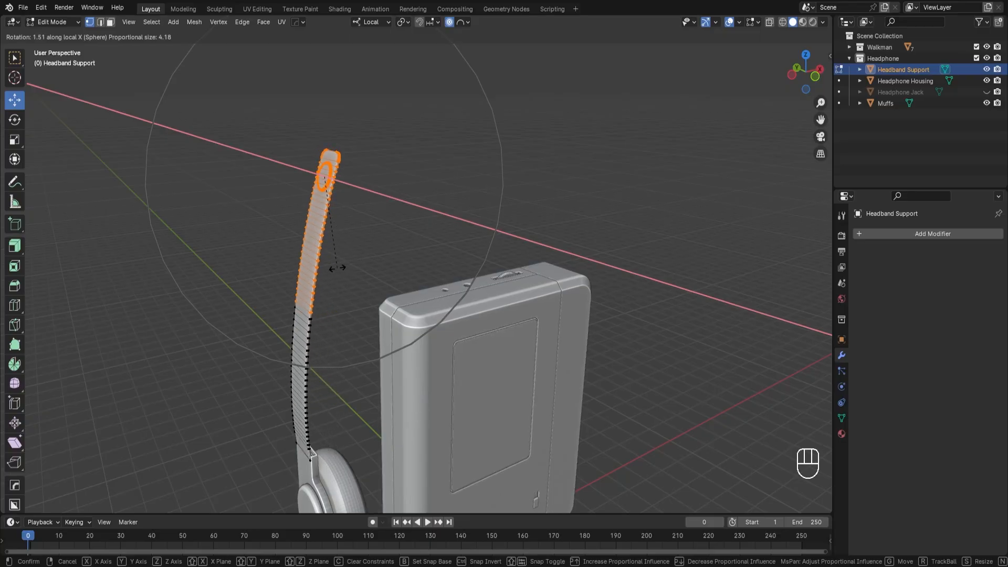
right_click(351, 264)
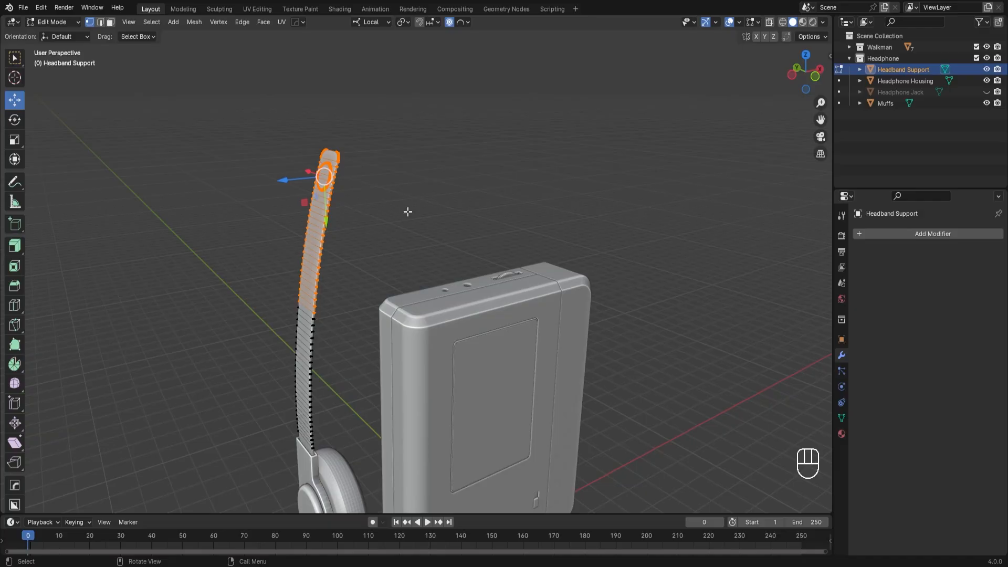
Step: Set the transform pivot point to 3D Cursor for the selected headband strap vertices
click(409, 24)
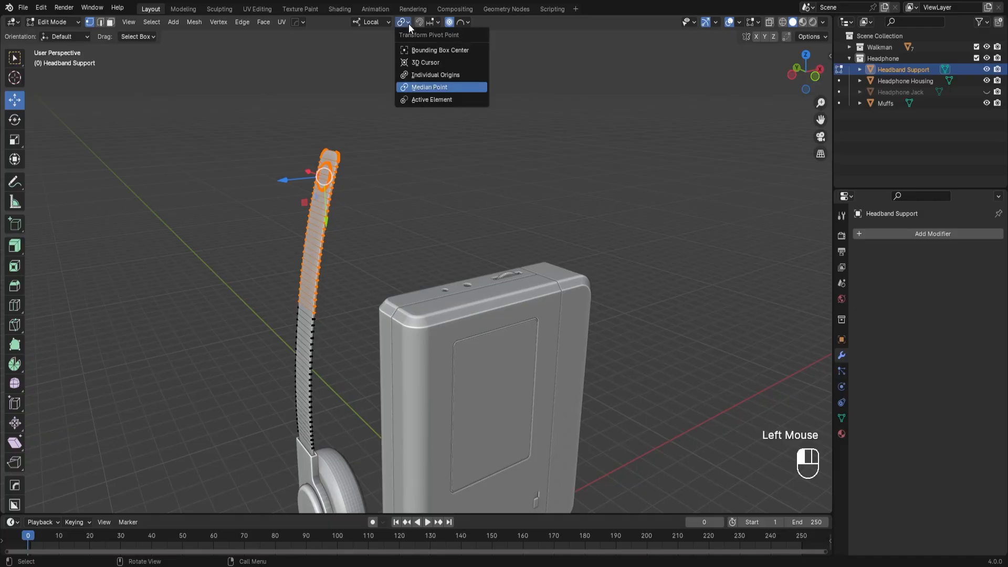
click(454, 64)
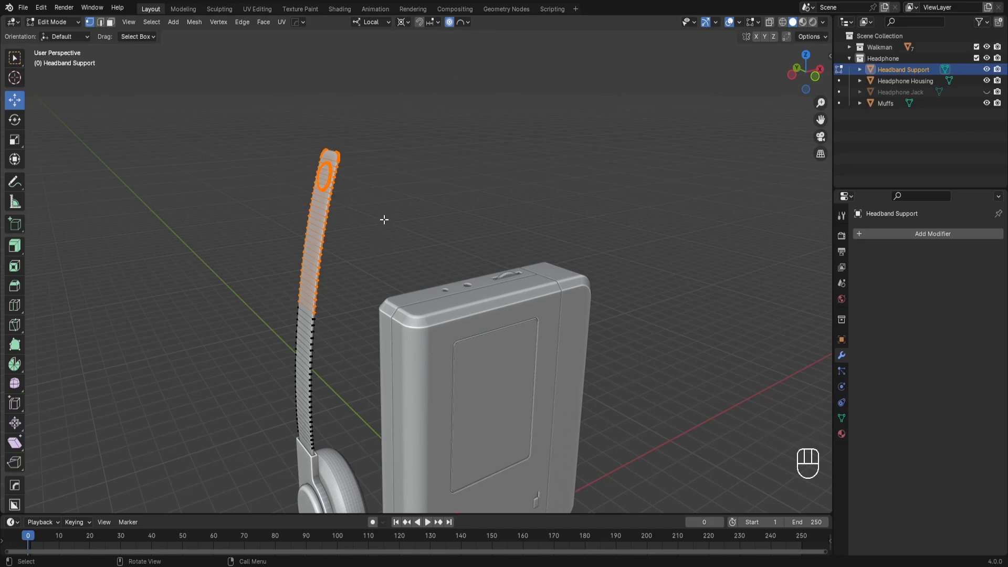
Step: Try to rotate the selected strap vertices by -3.52° around the 3D cursor with a proportional size of about 3.45
key(r)
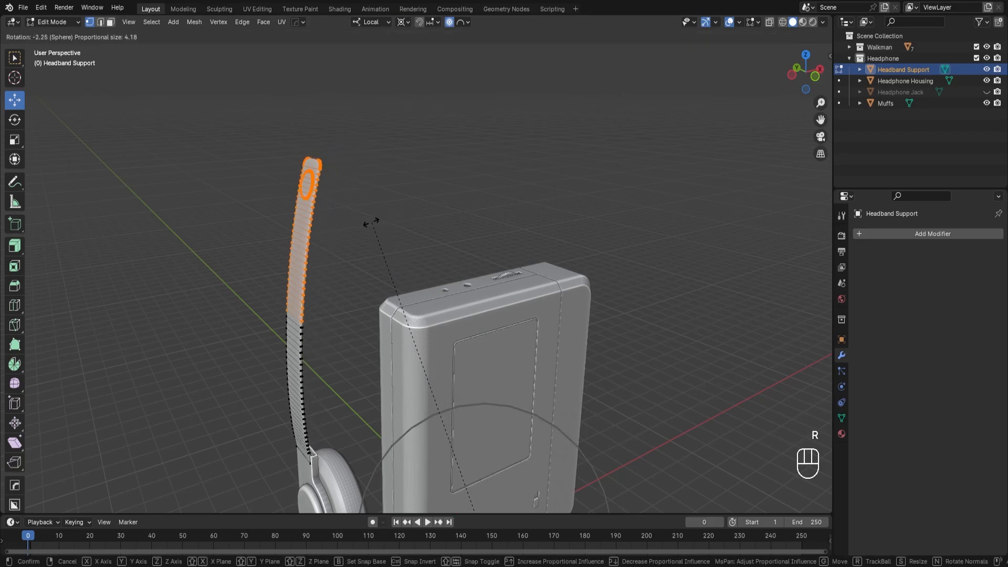
scroll(367, 224, down, 8)
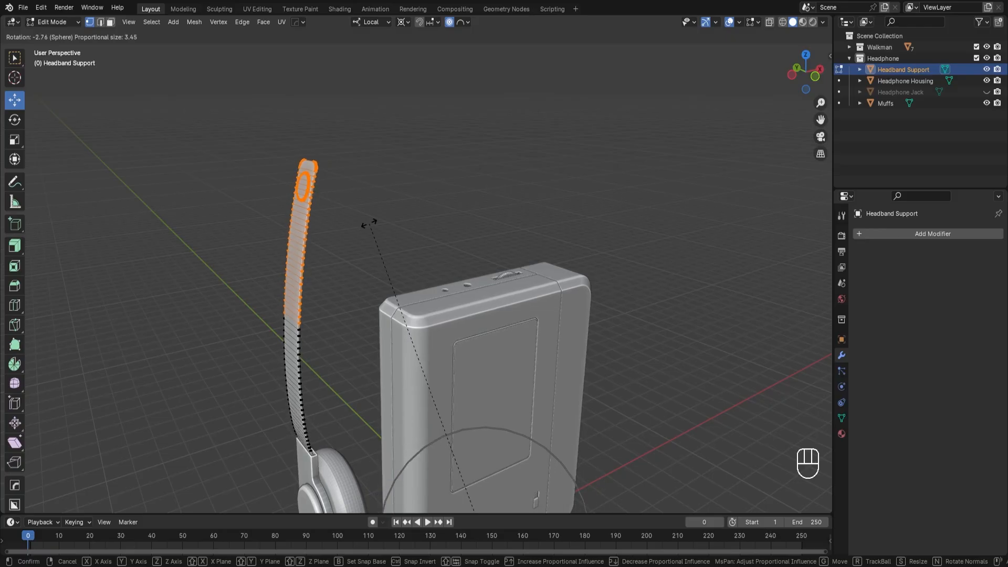
scroll(370, 223, up, 11)
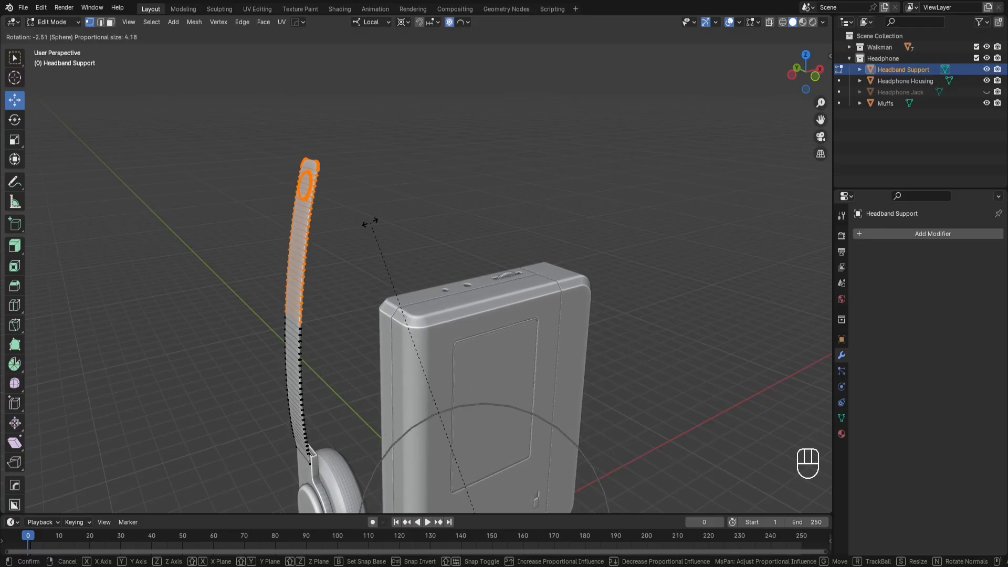
scroll(370, 223, down, 2)
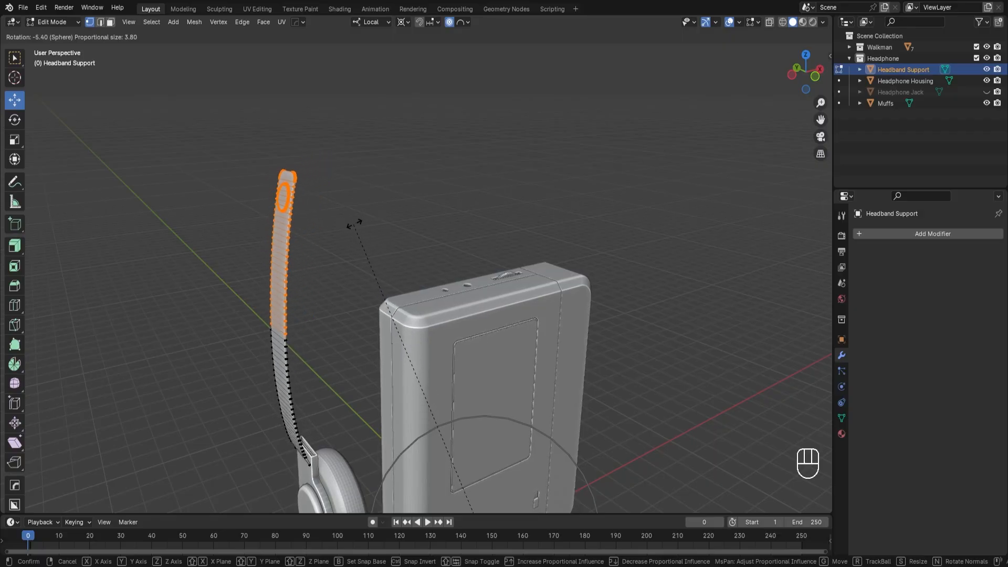
scroll(364, 223, up, 1)
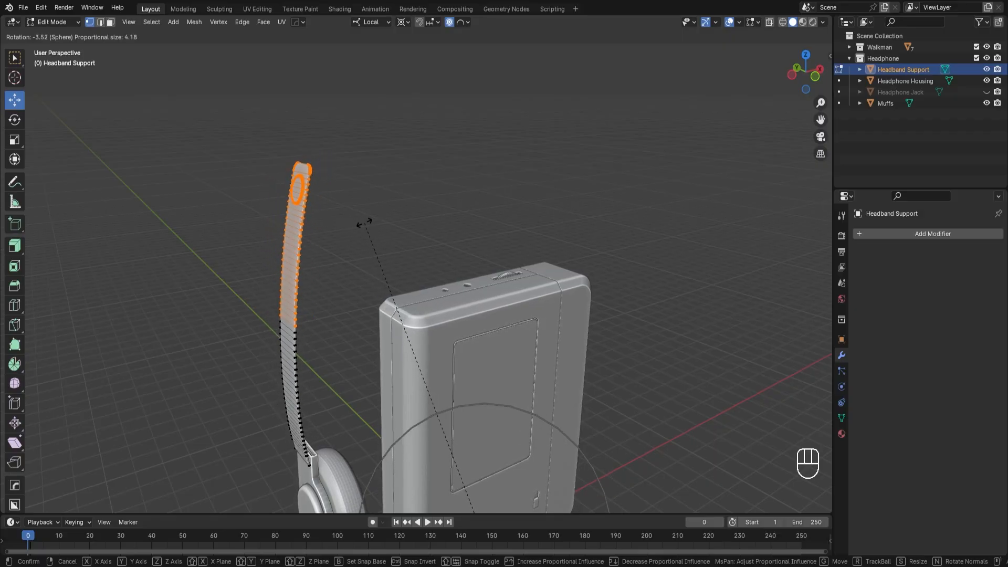
scroll(364, 222, up, 1)
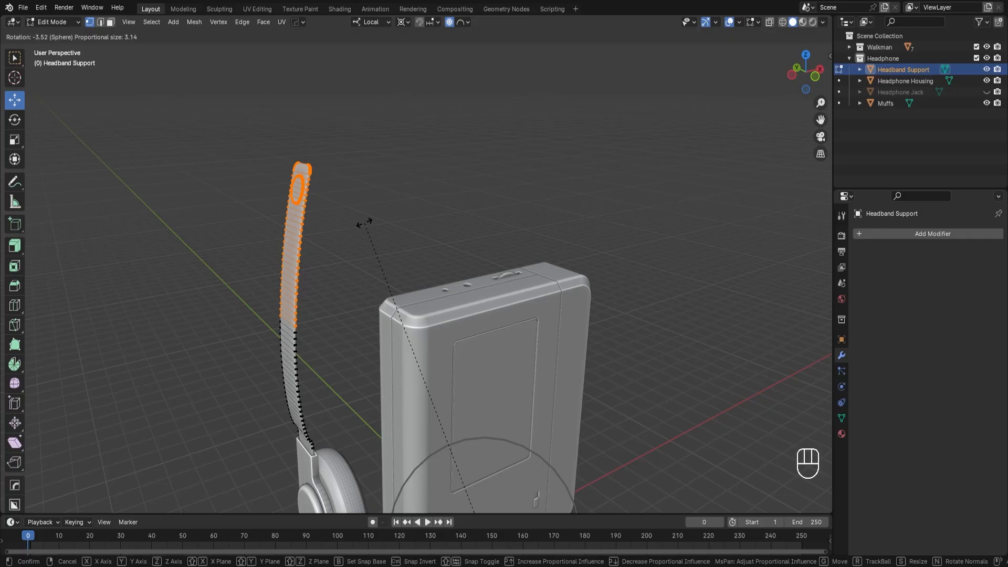
scroll(364, 223, down, 1)
click(365, 223)
mouse_move(367, 226)
middle_down()
mouse_move(381, 250)
mouse_move(365, 220)
middle_up()
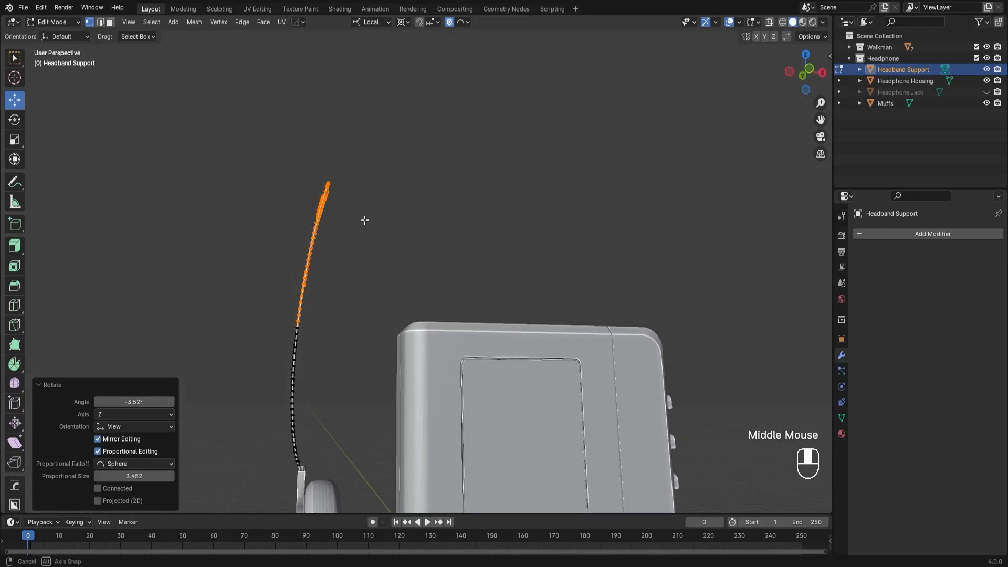
key(ctrl+z)
scroll(365, 219, down, 2)
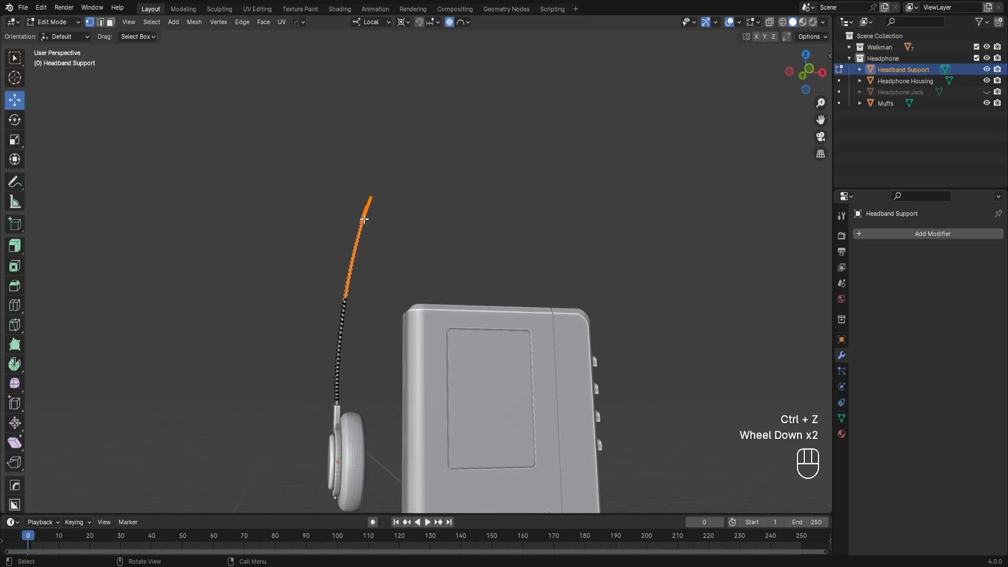
Step: Return to Object Mode and rotate the whole Headband Support about -6.46° around the 3D cursor in the front view
key(Tab)
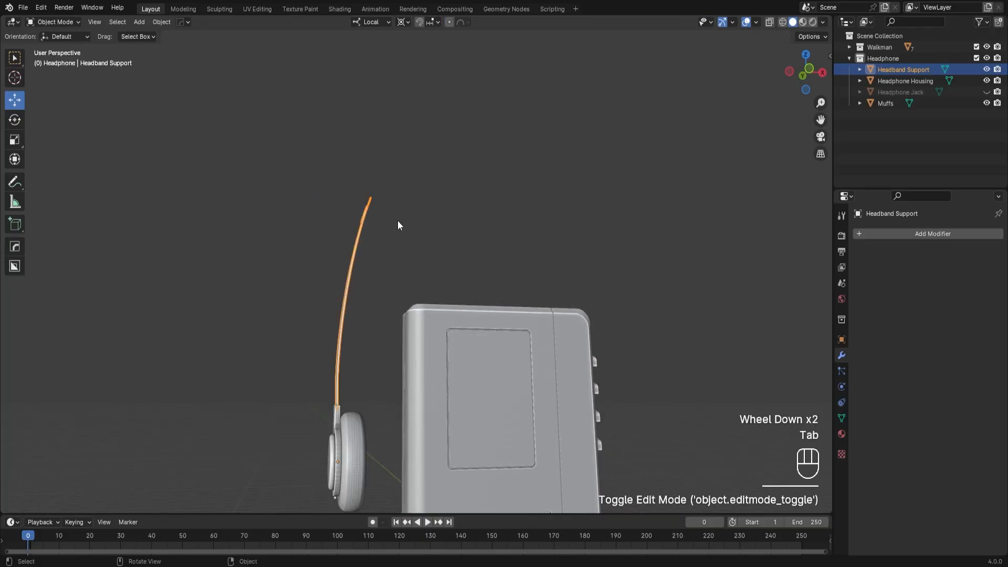
scroll(398, 220, down, 1)
middle_drag(396, 225, 398, 247)
scroll(382, 270, up, 1)
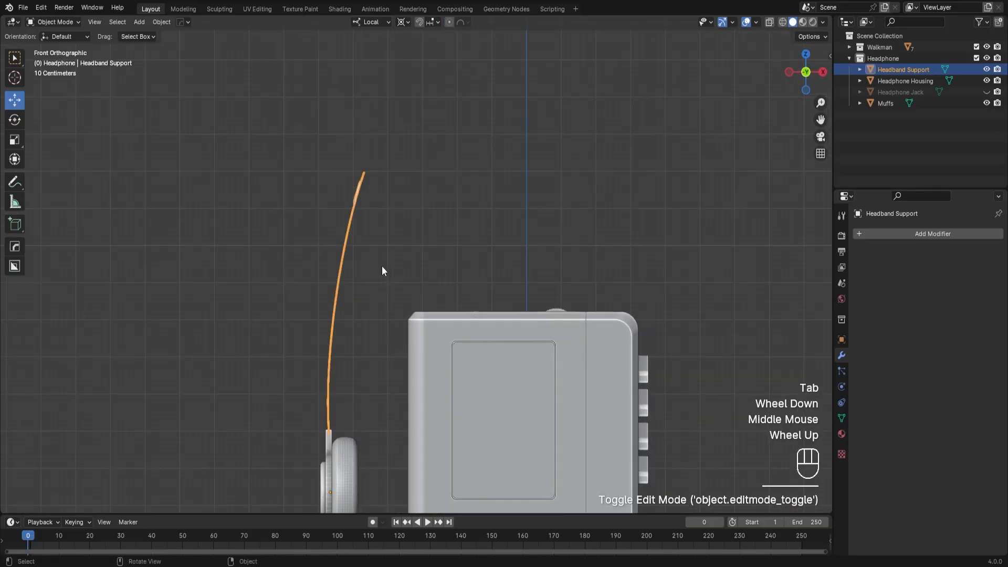
key(r)
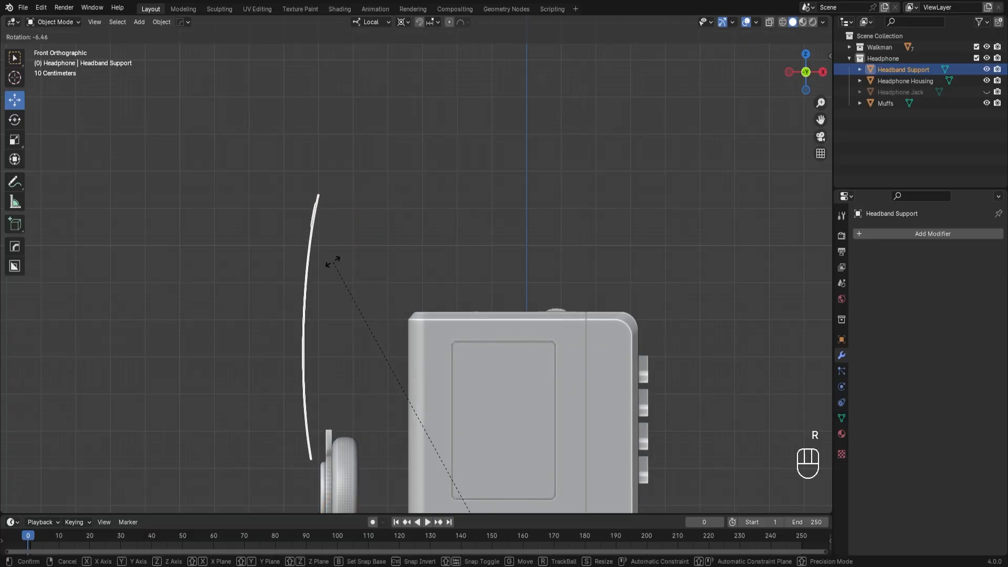
click(333, 262)
shift+middle_drag(385, 279, 399, 161)
Step: Reselect the Headband Support and set the transform pivot point to Median Point
click(349, 296)
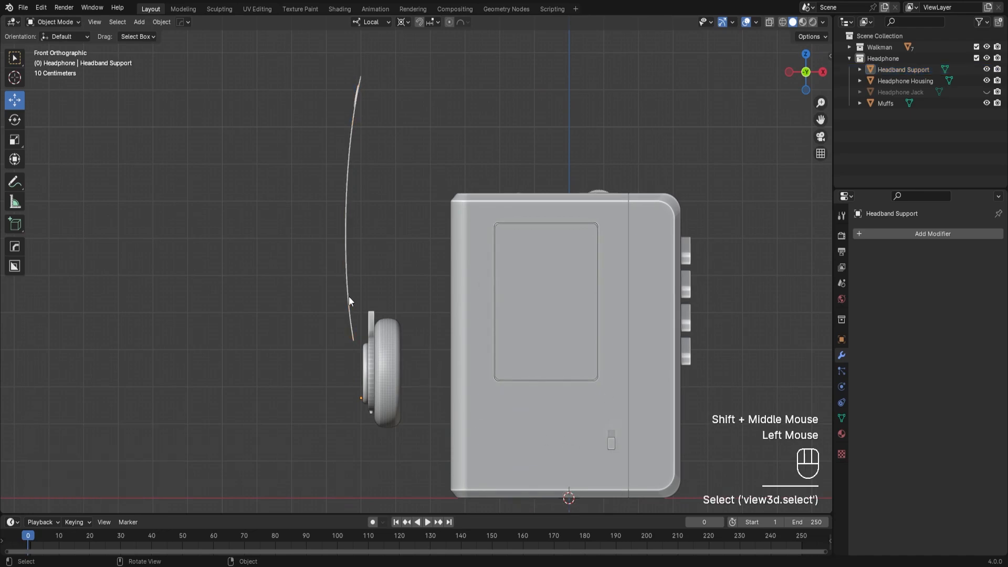
click(346, 291)
click(346, 291)
click(404, 22)
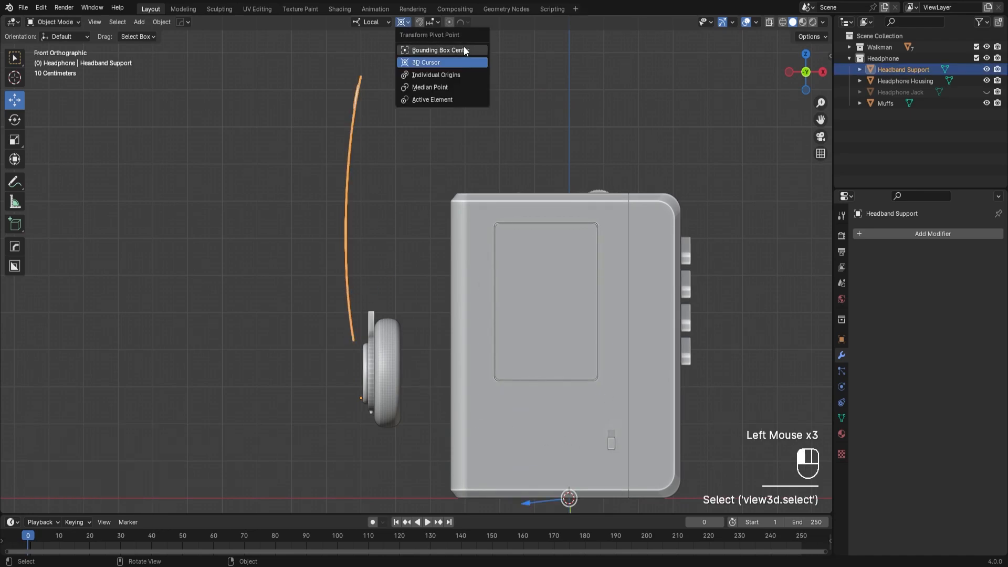
click(466, 85)
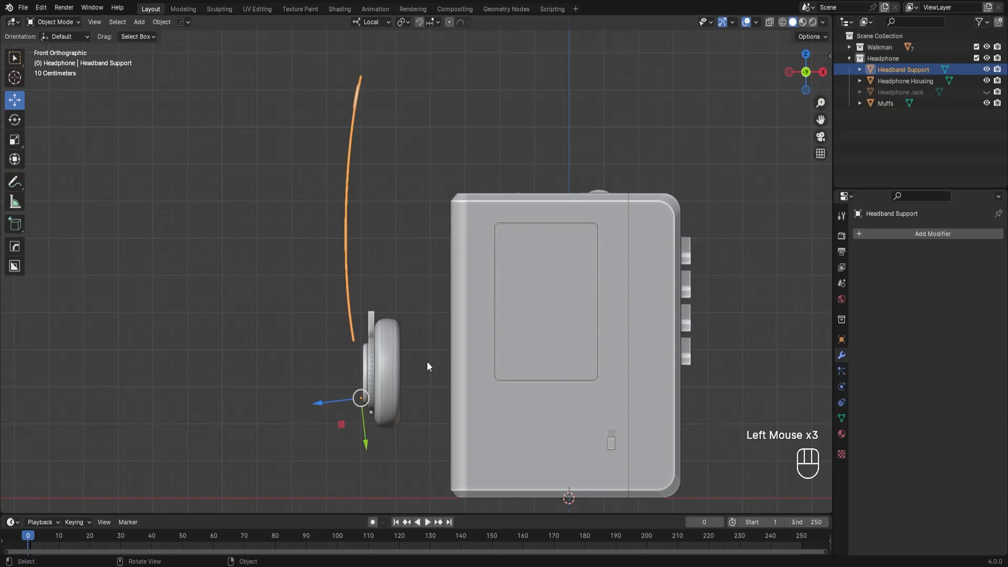
Step: Try to move the Headband Support's geometry to its origin with Geometry to Origin
scroll(358, 401, up, 2)
middle_drag(351, 382, 301, 286)
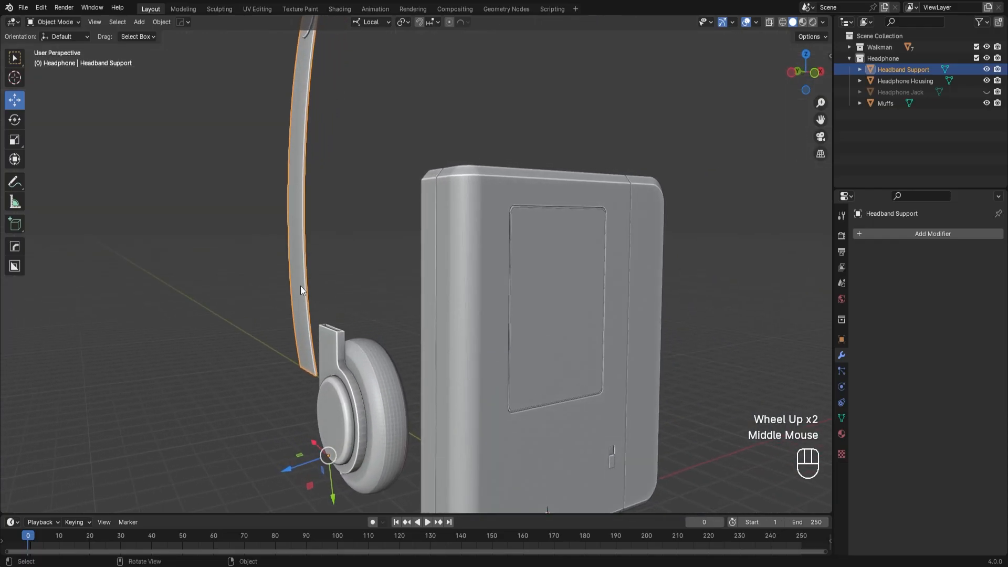
click(162, 22)
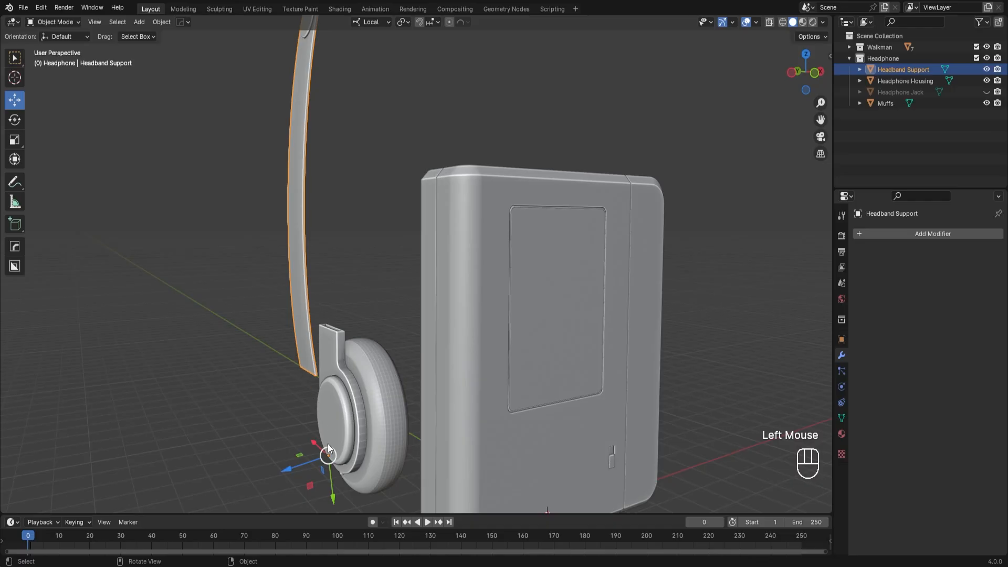
click(157, 22)
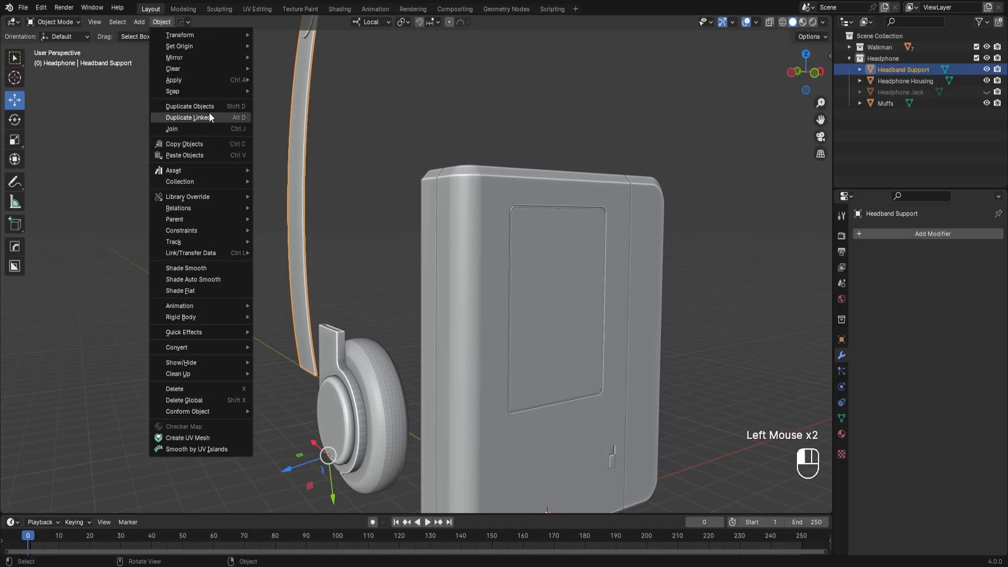
mouse_move(219, 88)
mouse_move(189, 47)
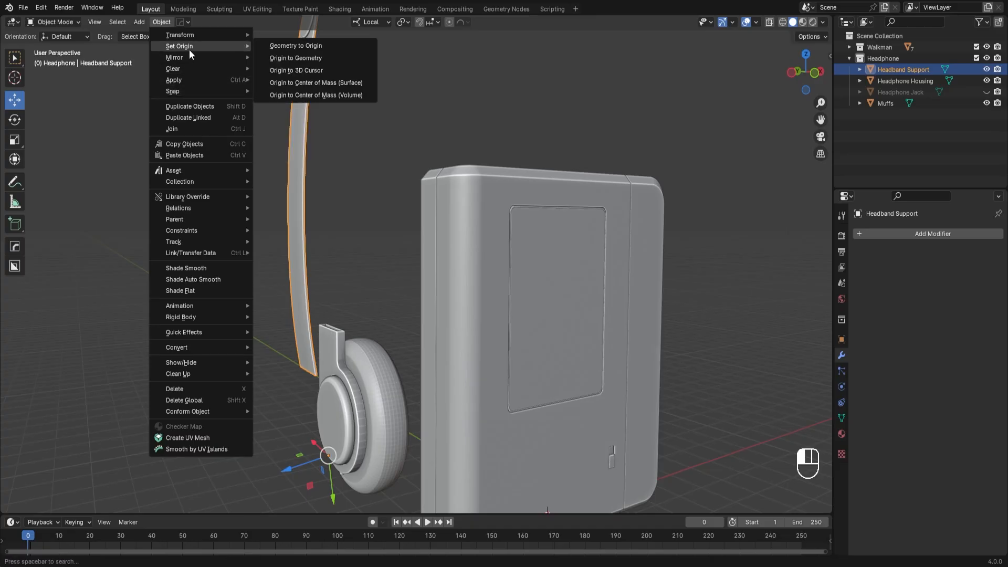
click(341, 47)
key(ctrl)
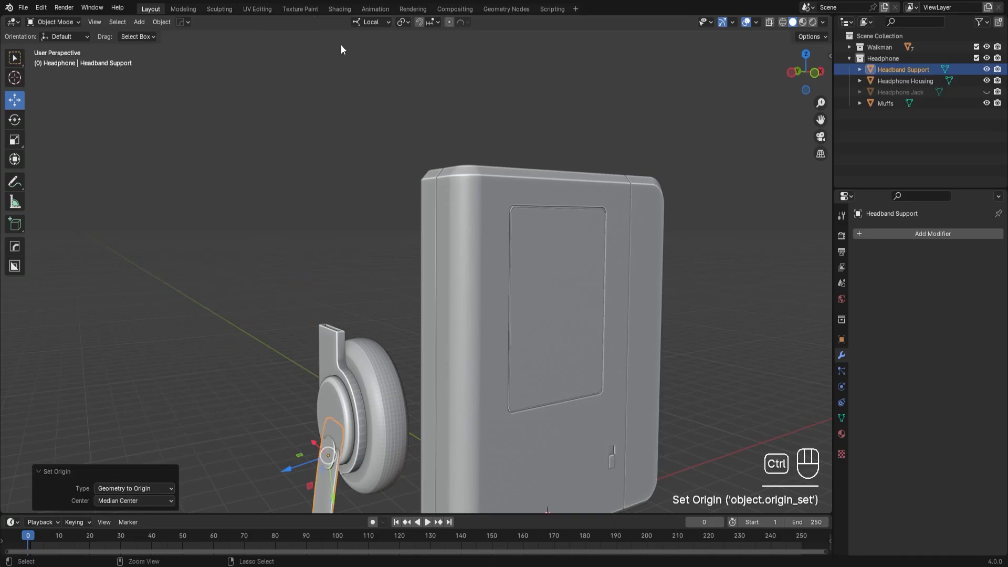
key(ctrl+z)
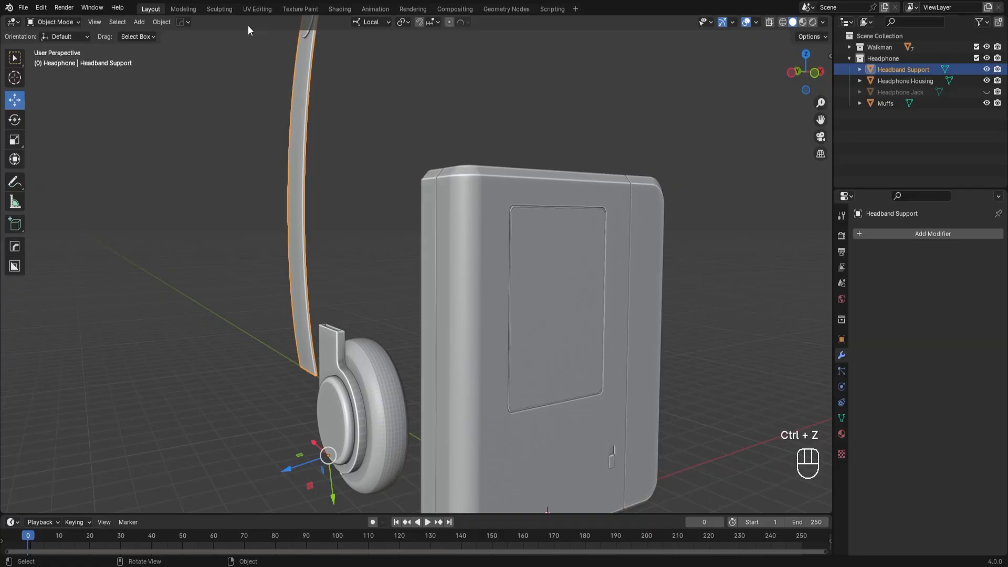
Step: Set the Headband Support's origin to its geometry
click(159, 21)
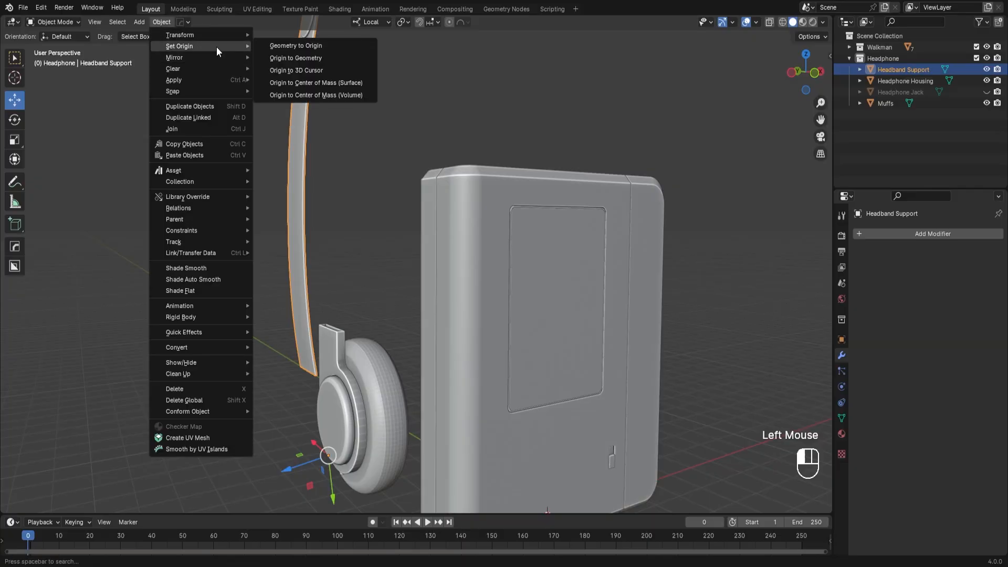
click(336, 59)
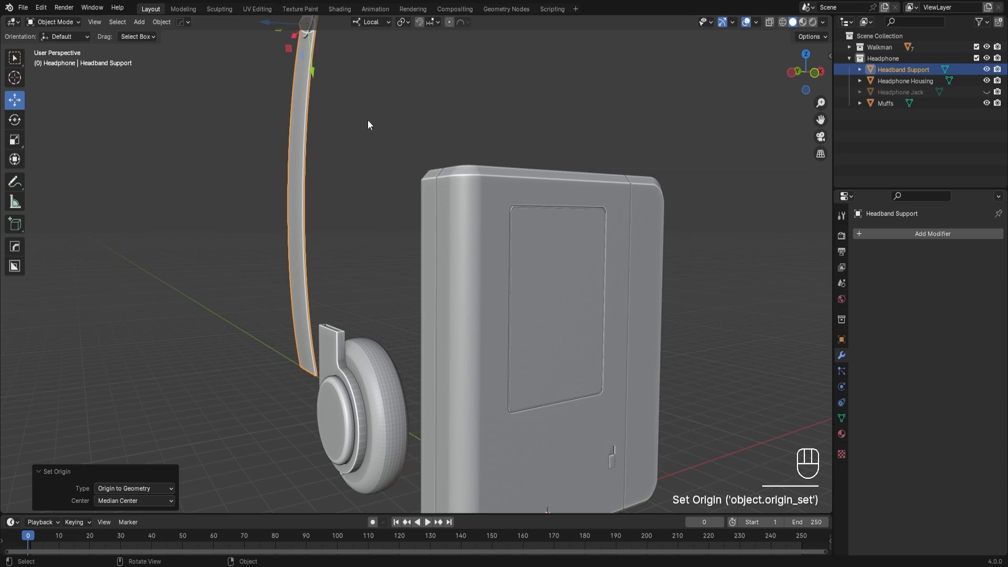
scroll(368, 120, down, 2)
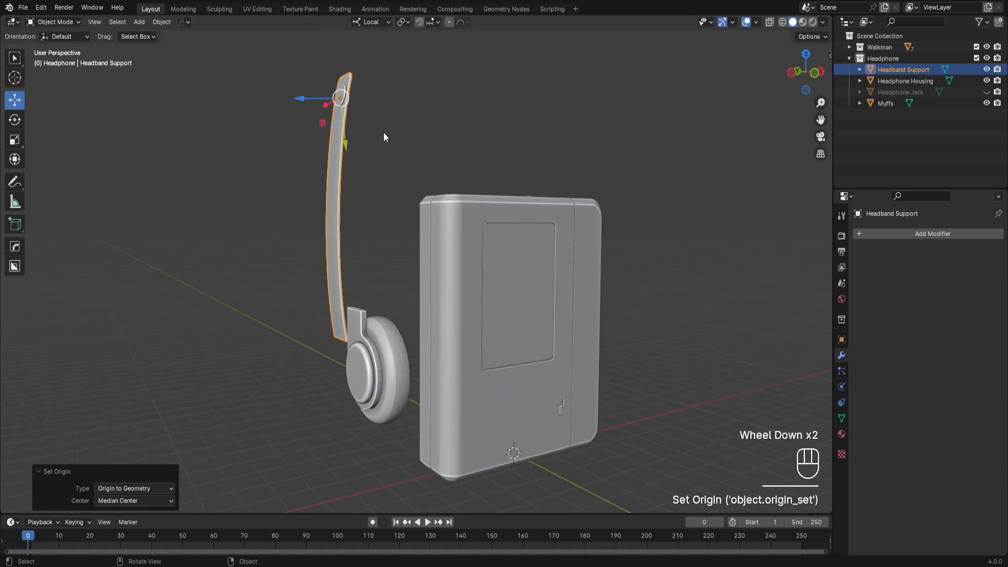
key(ctrl)
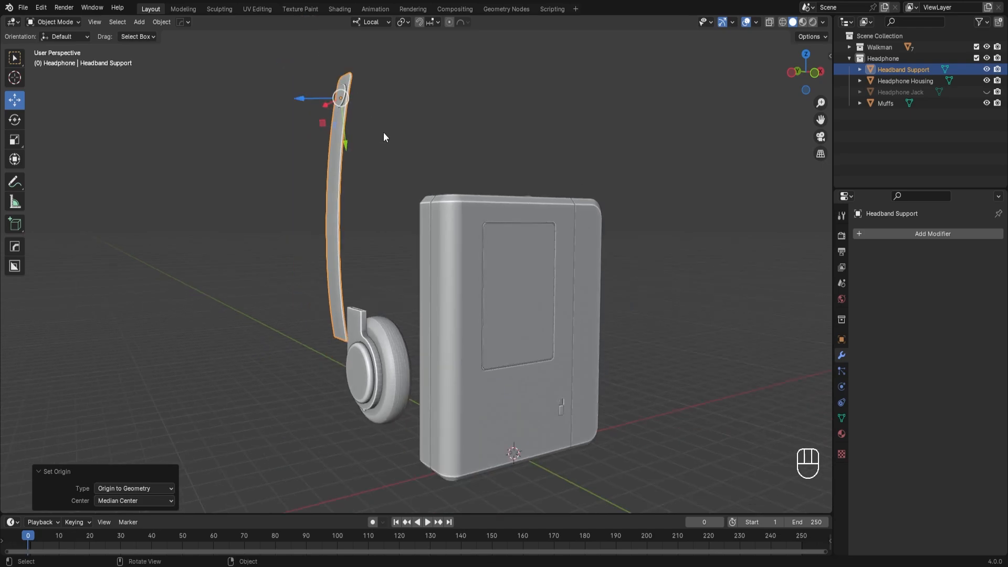
Step: Set the transform orientation to Global and view the Headband Support in the front orthographic view
click(371, 22)
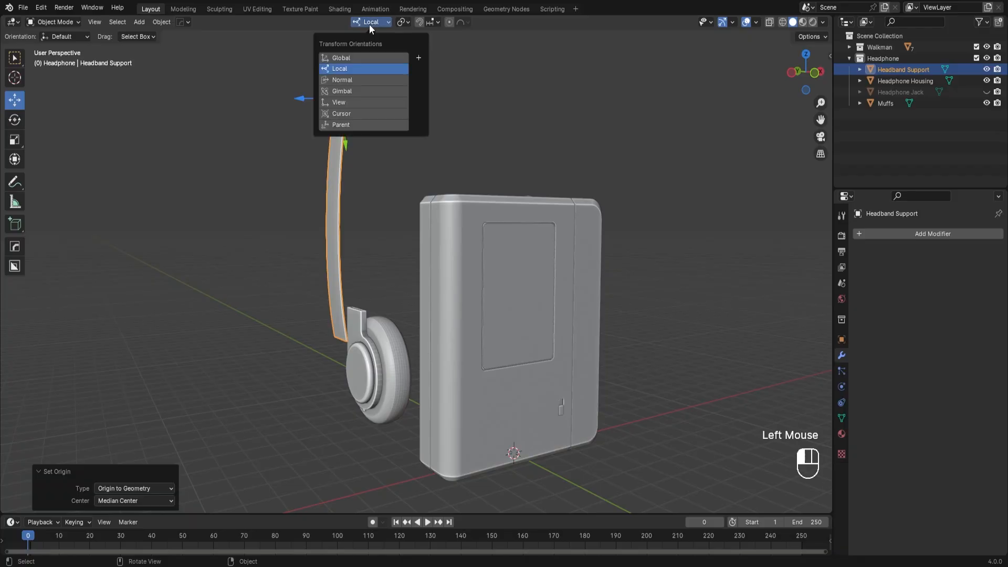
click(374, 58)
middle_drag(418, 171, 360, 146)
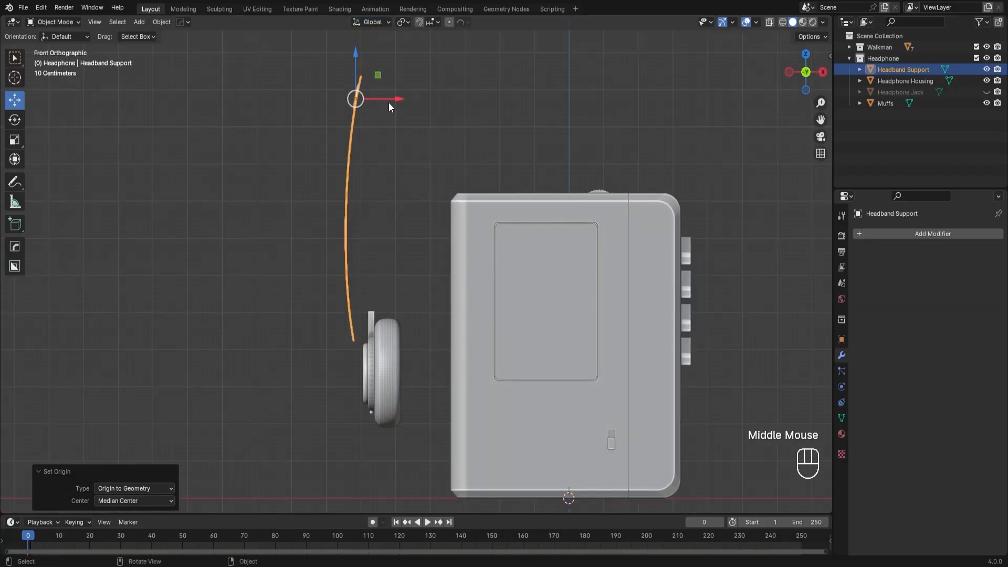
Step: Move the Headband Support about 0.62 m along global X so its lower end fits into the headphone housing, and check the fit
drag(388, 101, 414, 99)
middle_drag(390, 177, 395, 285)
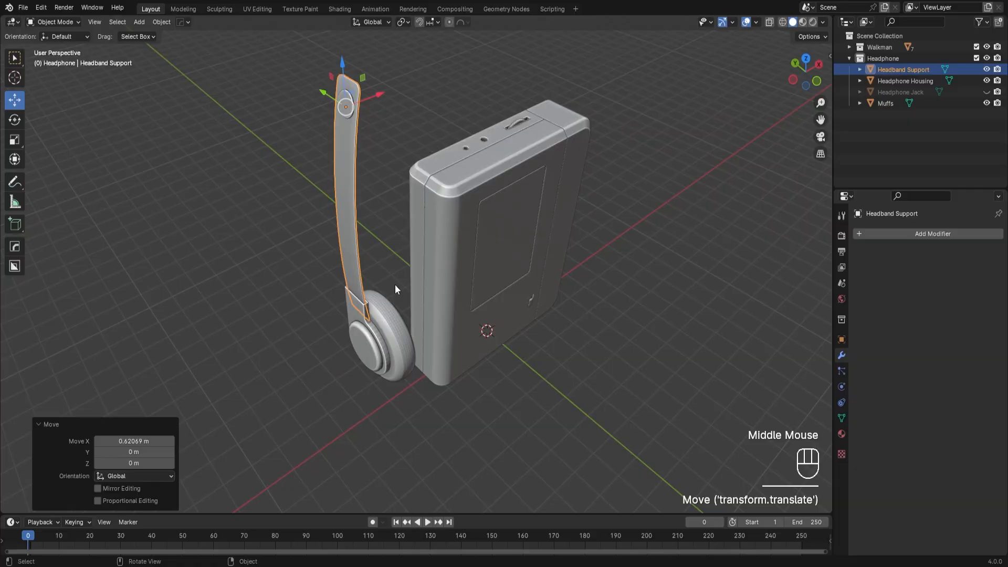
scroll(395, 284, up, 6)
middle_drag(329, 288, 495, 221)
click(629, 239)
scroll(629, 239, down, 2)
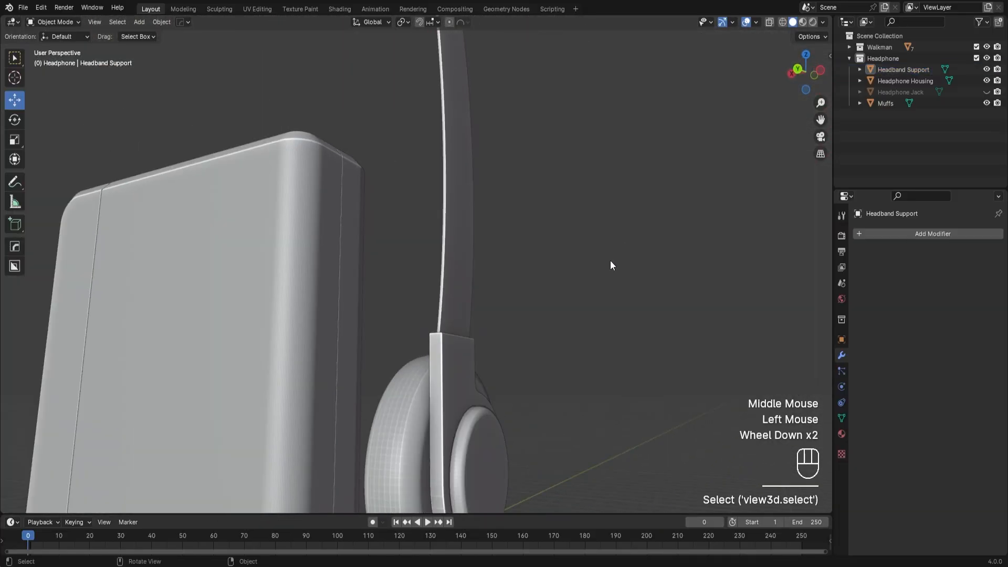
Step: Select the Headband Support, Headphone Housing and Muffs together in front view and move them about 0.36 m along X toward the Walkman
middle_drag(612, 265, 417, 268)
scroll(413, 242, down, 2)
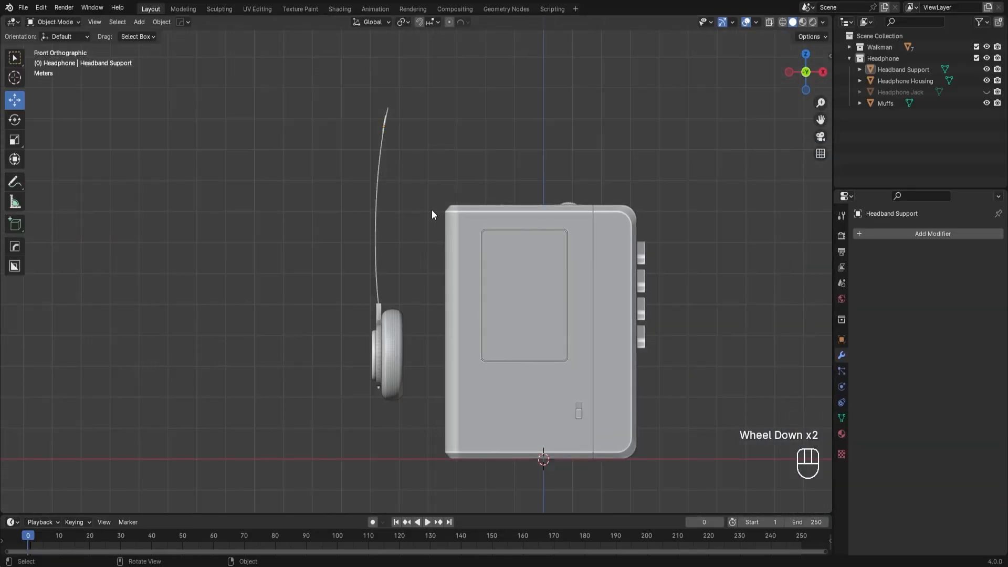
drag(299, 66, 430, 423)
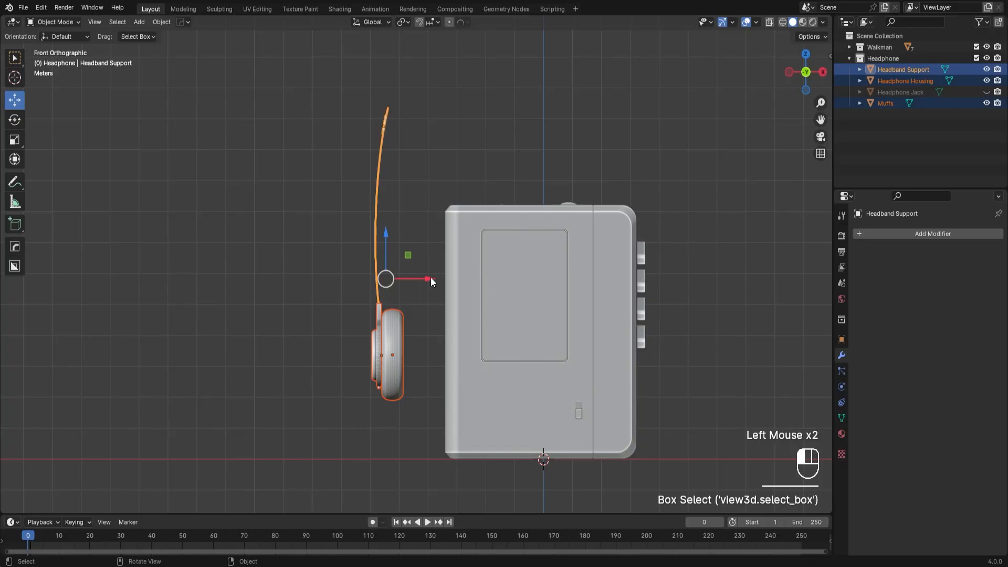
mouse_move(430, 279)
mouse_down()
mouse_move(464, 279)
mouse_move(441, 279)
mouse_up()
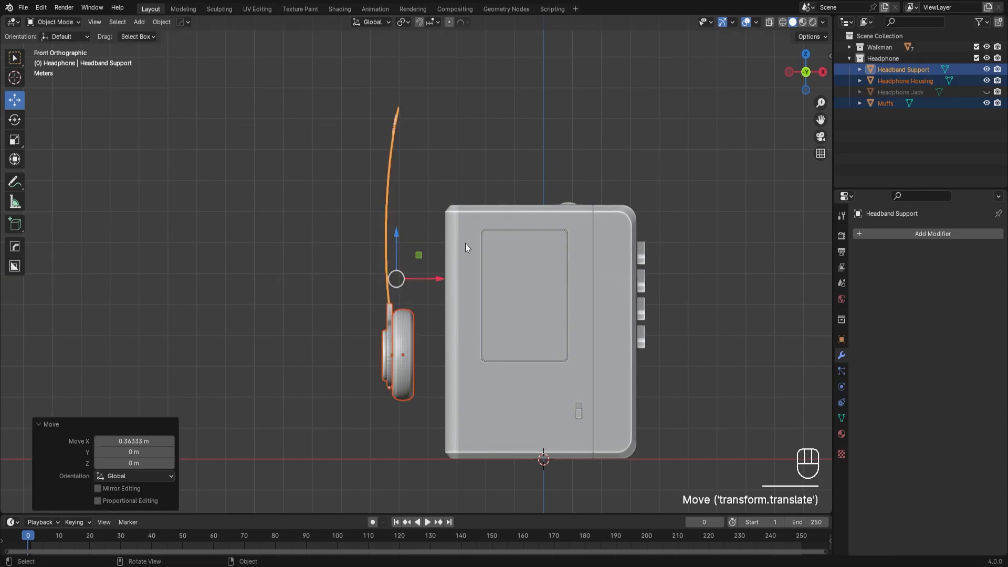
click(508, 141)
scroll(419, 179, up, 1)
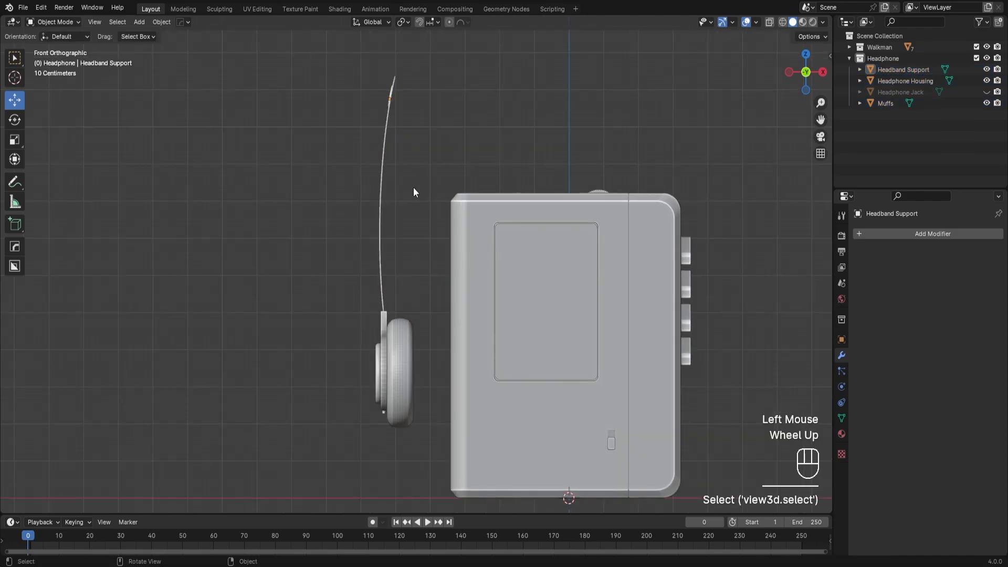
Step: Select only the Headband Support strap, viewed at an angle
shift+middle_drag(414, 192, 380, 277)
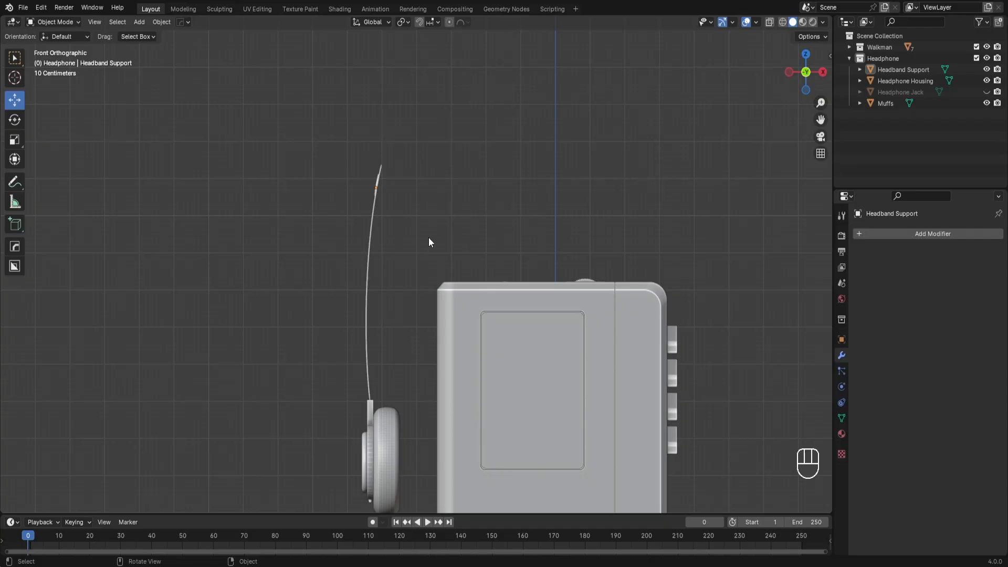
scroll(402, 289, up, 2)
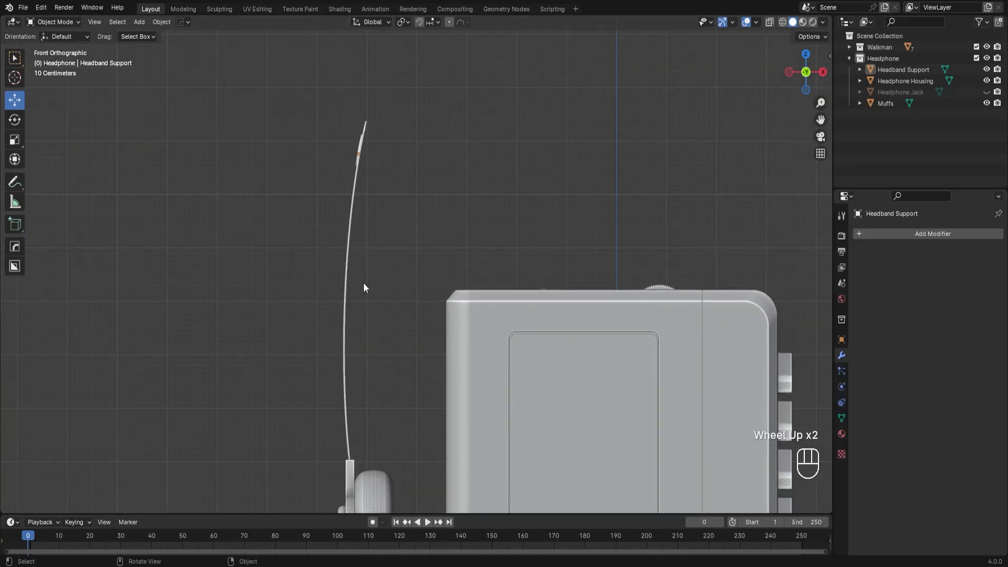
middle_drag(367, 286, 333, 271)
click(333, 269)
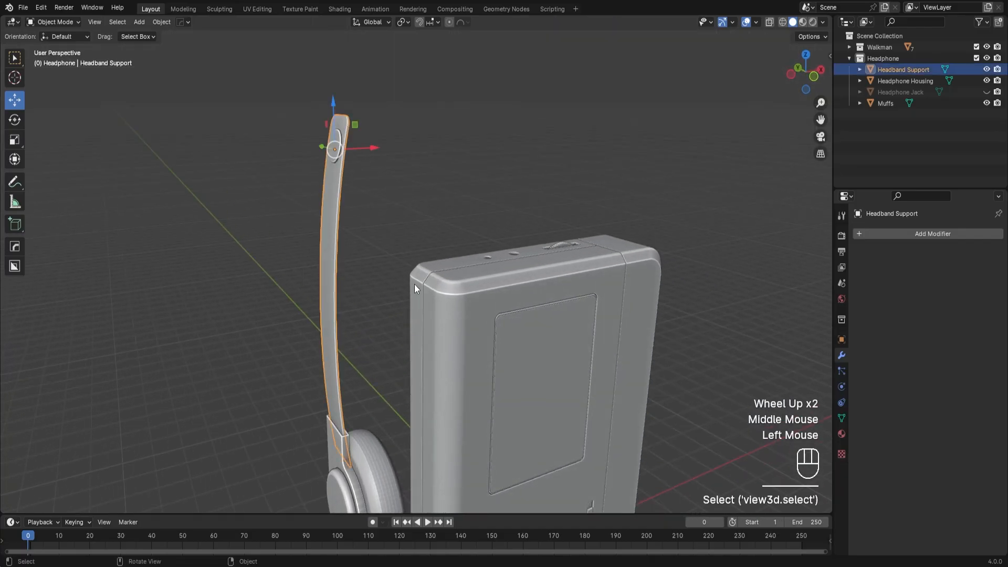